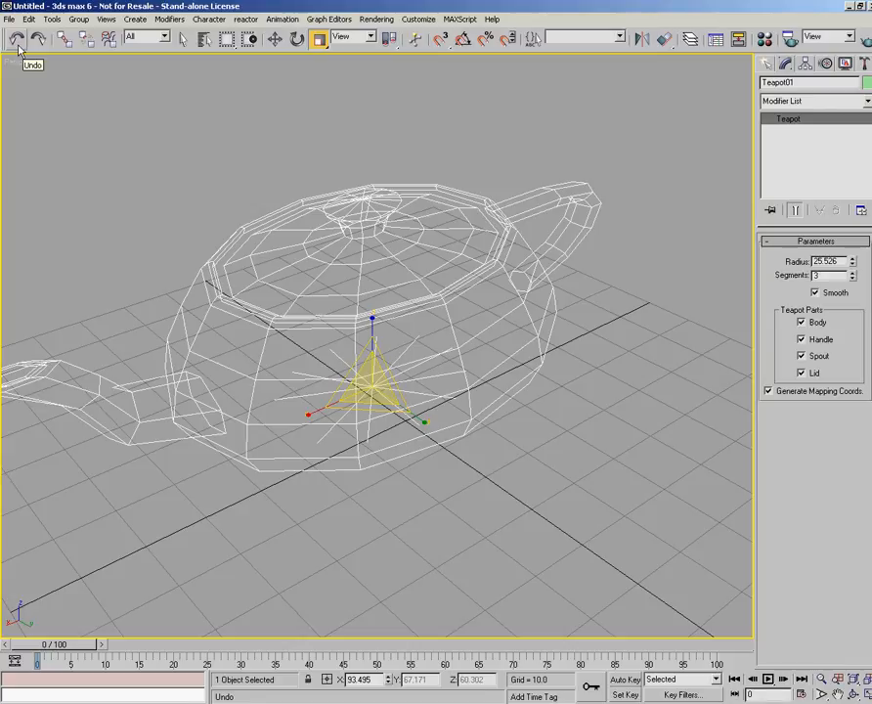
# Scale the teapot along its Y axis to about 185 percent, then undo and redo that scaling
pyautogui.click(18, 49)
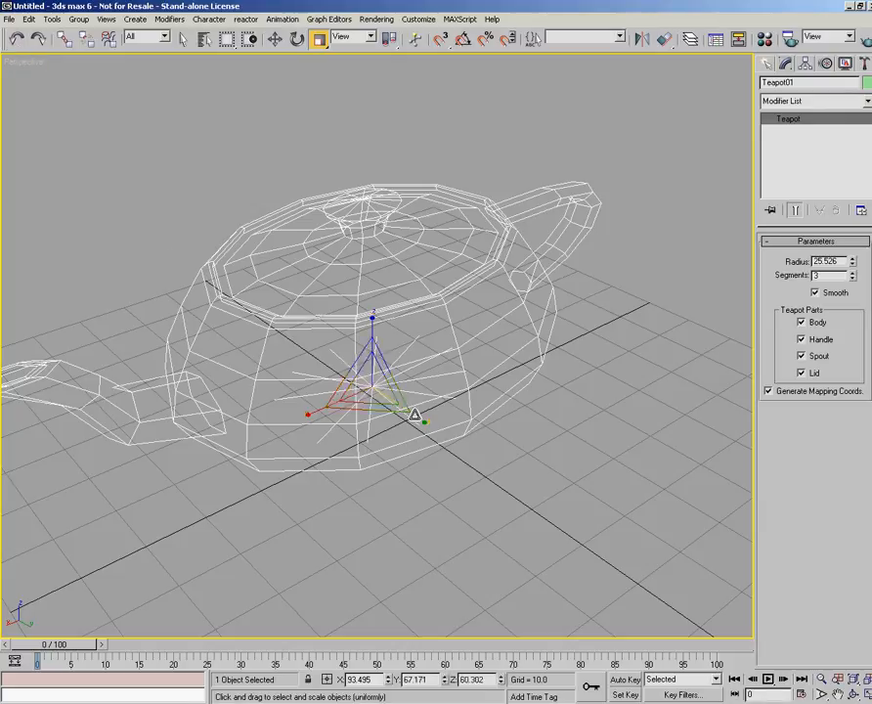
pyautogui.moveTo(435, 422); pyautogui.dragTo(285, 474)
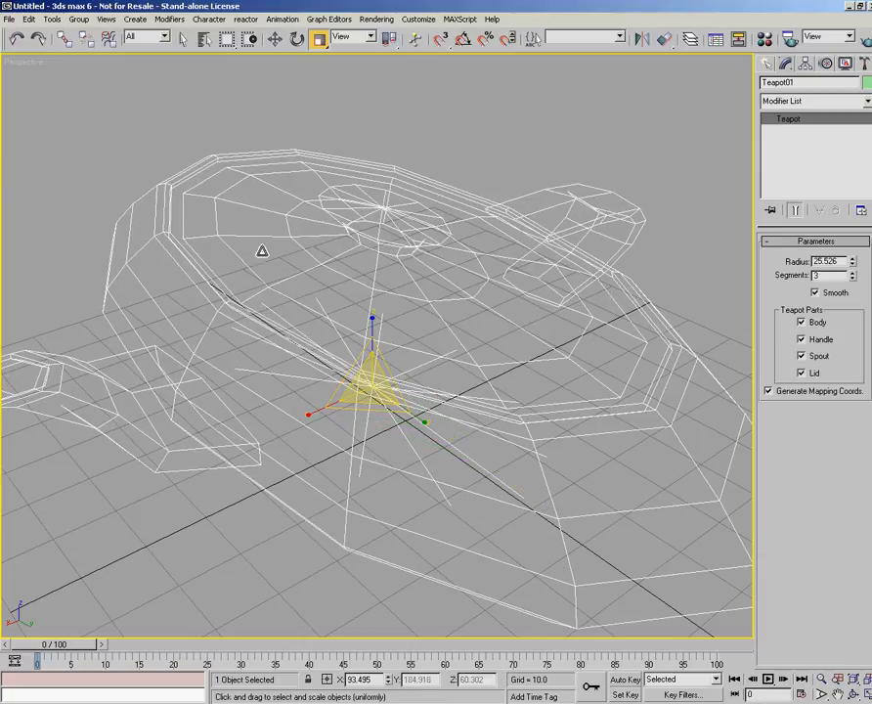
pyautogui.click(13, 41)
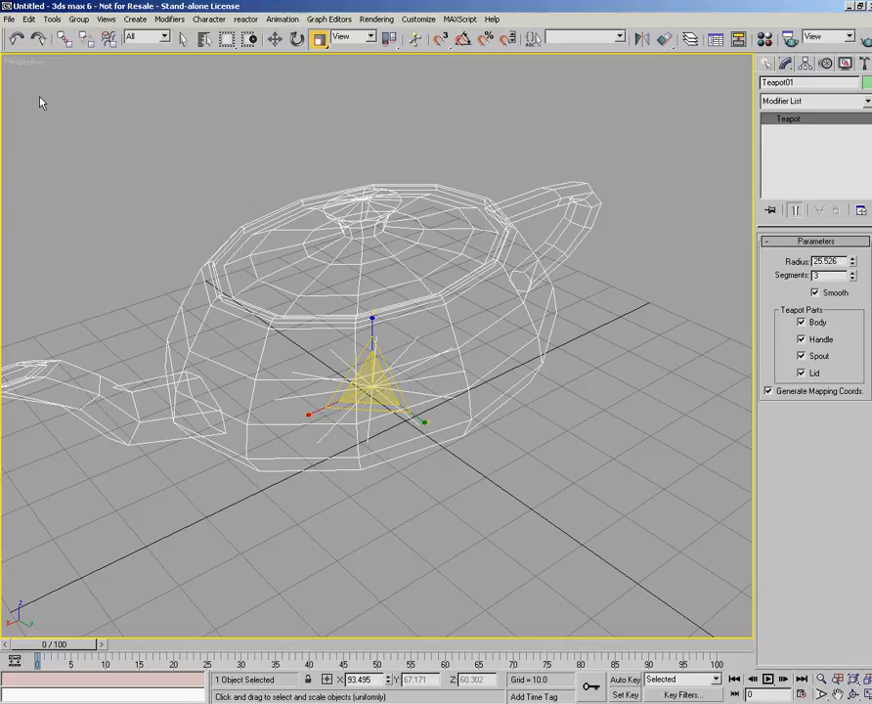
pyautogui.click(37, 41)
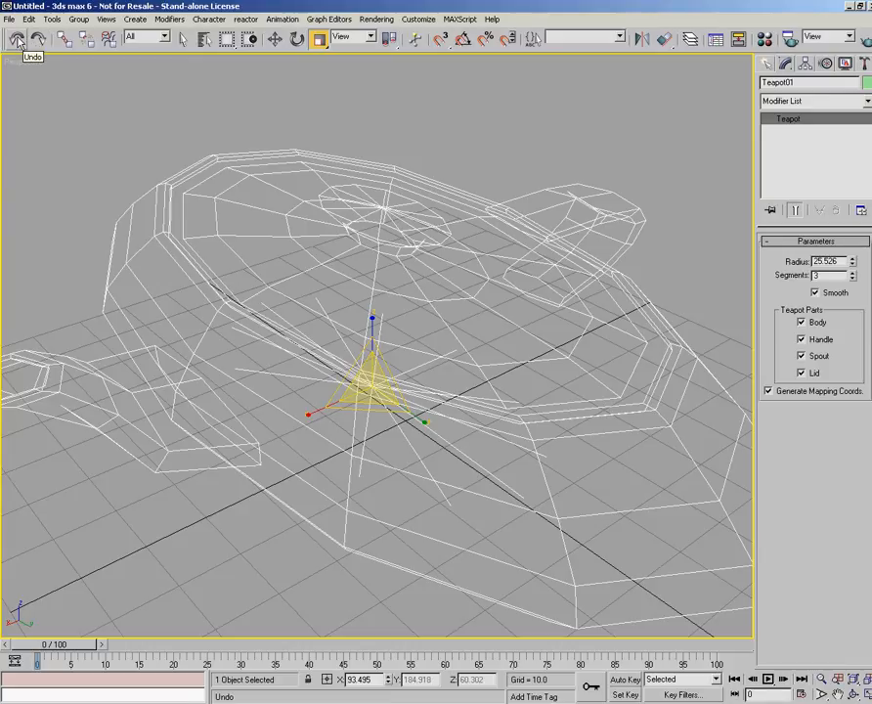
# Undo all recorded scale, rotate and parameter changes at once by choosing the oldest entry in the undo history
pyautogui.rightClick(18, 41)
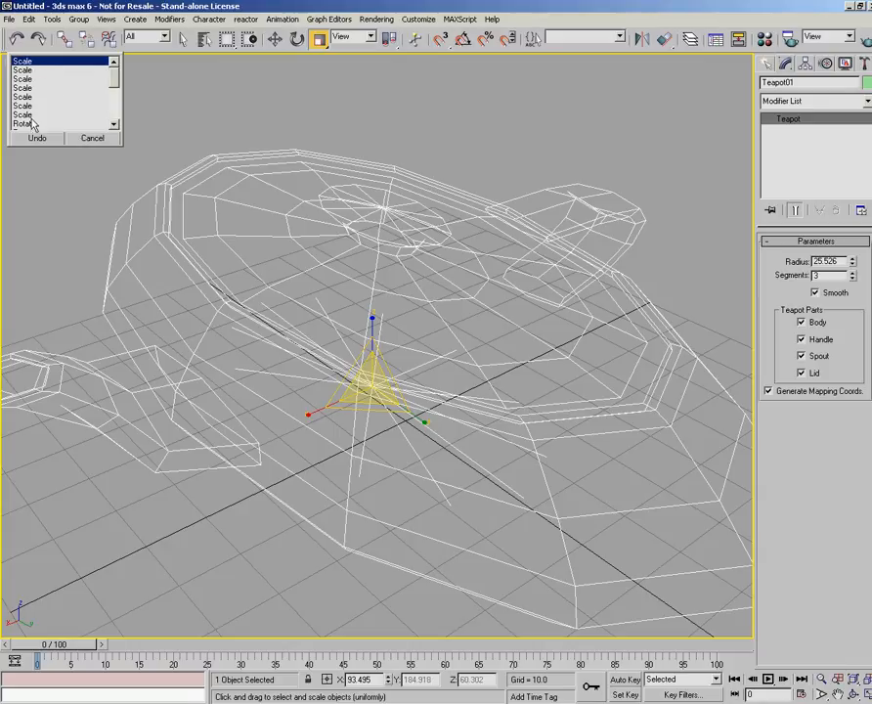
pyautogui.moveTo(115, 78)
pyautogui.mouseDown()
pyautogui.moveTo(114, 119)
pyautogui.moveTo(115, 80)
pyautogui.mouseUp()
pyautogui.moveTo(115, 80); pyautogui.dragTo(115, 108)
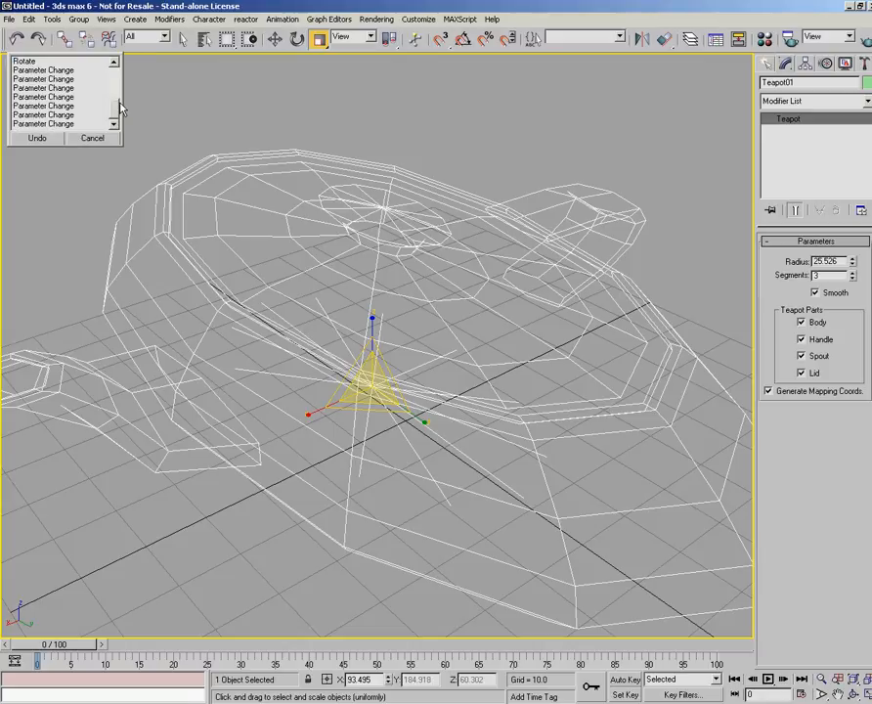
pyautogui.click(62, 124)
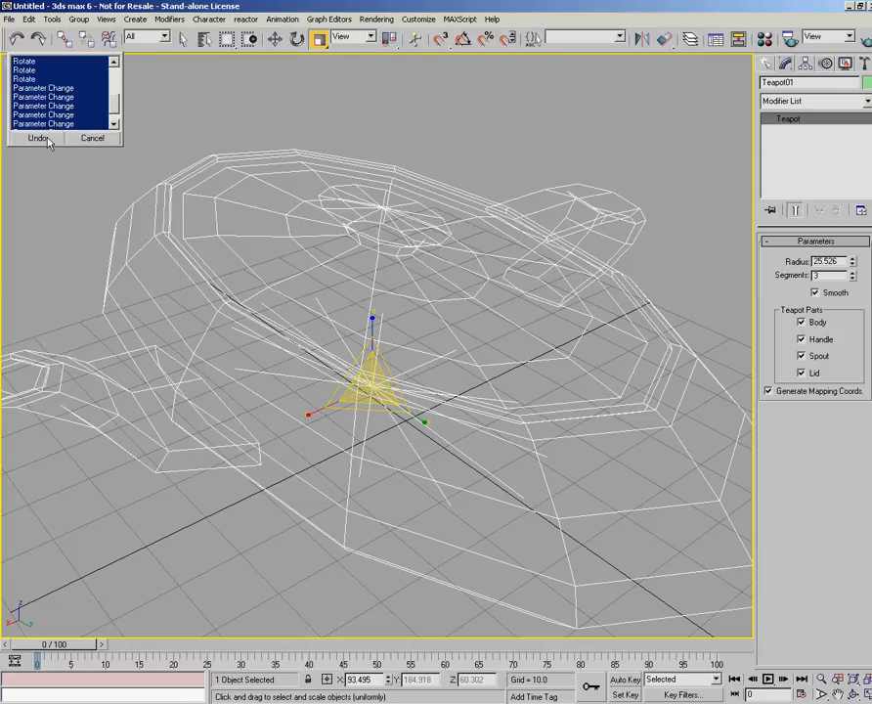
pyautogui.click(47, 141)
pyautogui.scroll(-3, 244, 205)
pyautogui.keyDown('alt'); pyautogui.moveTo(296, 242); pyautogui.dragTo(469, 301, button='middle'); pyautogui.keyUp('alt')
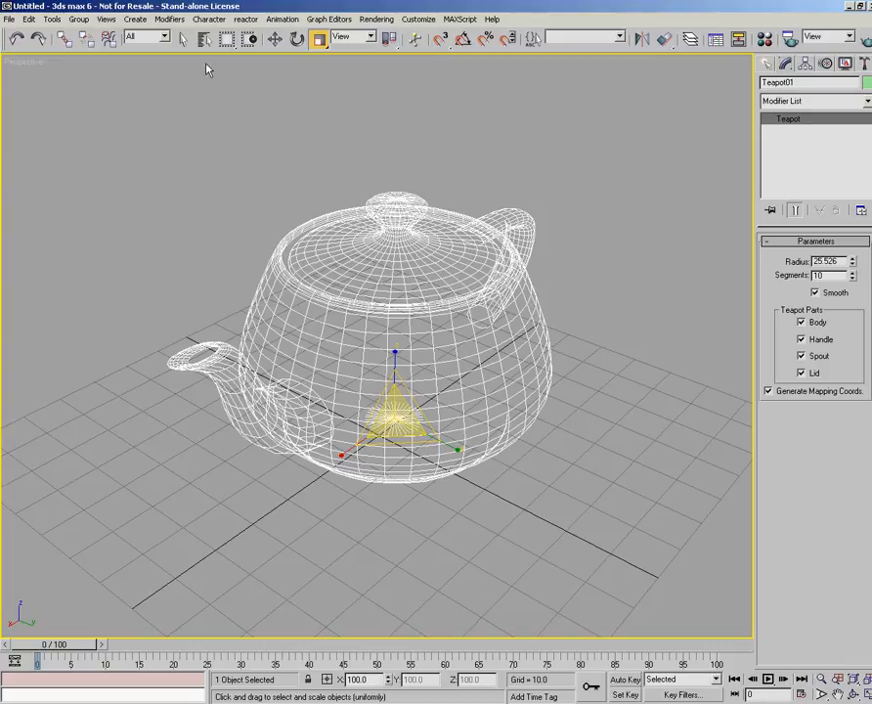
# Activate the Move tool, limit the selection filter to Geometry, and deselect and reselect the teapot
pyautogui.click(274, 40)
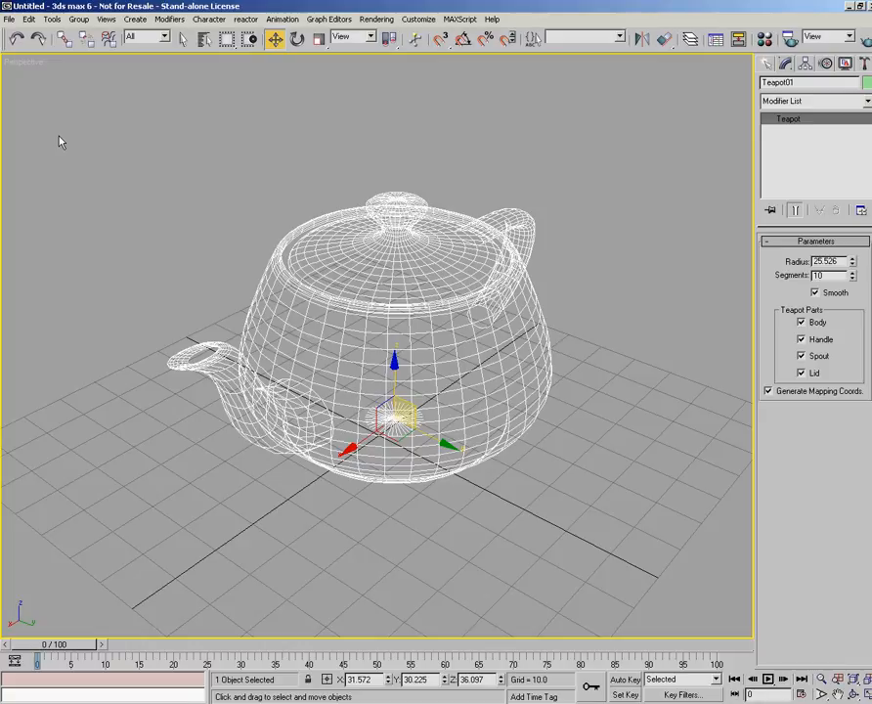
pyautogui.click(84, 45)
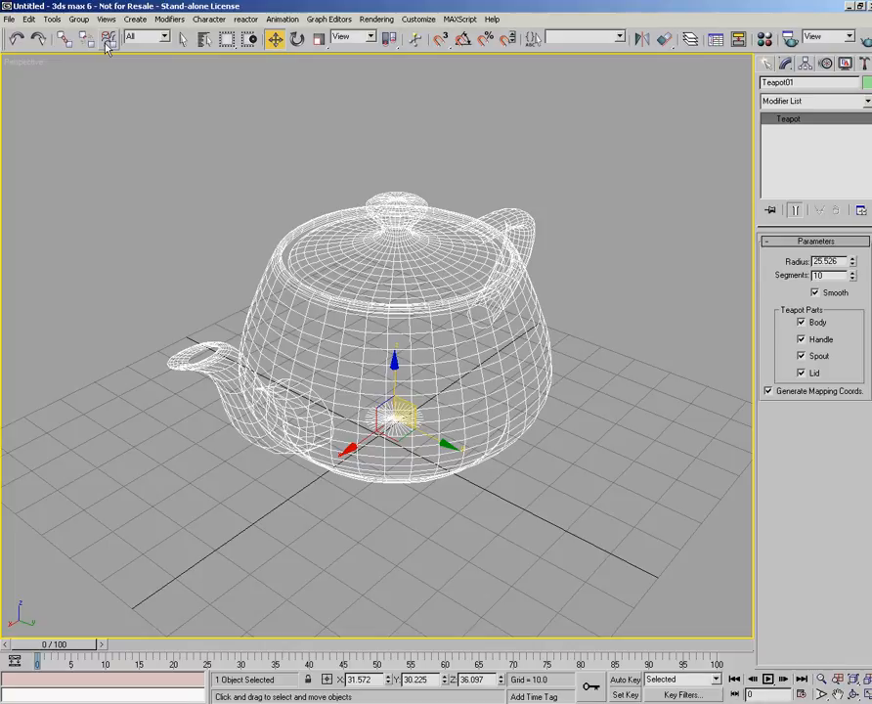
pyautogui.click(164, 36)
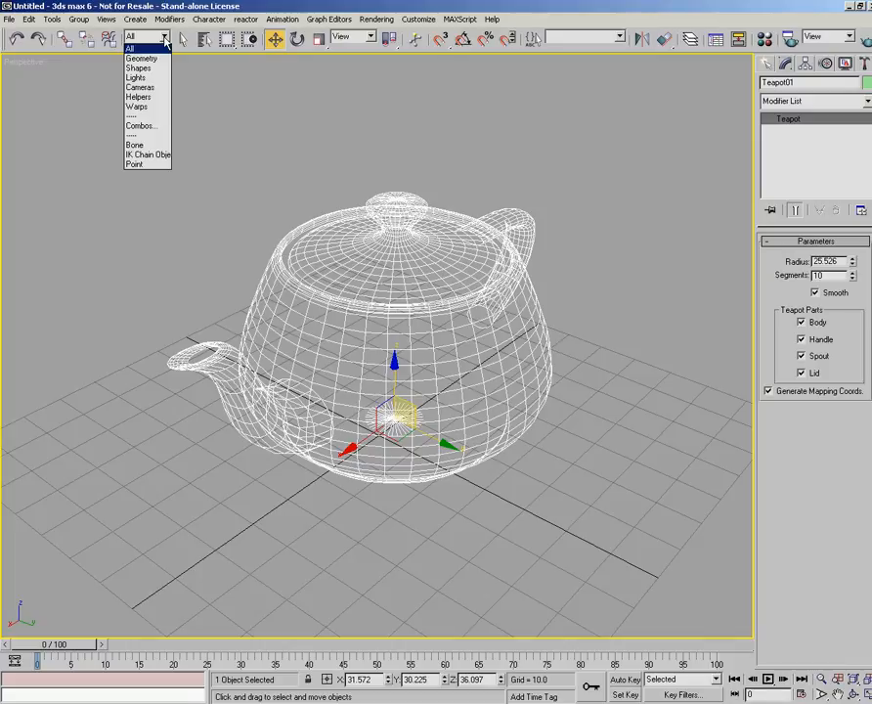
pyautogui.click(157, 58)
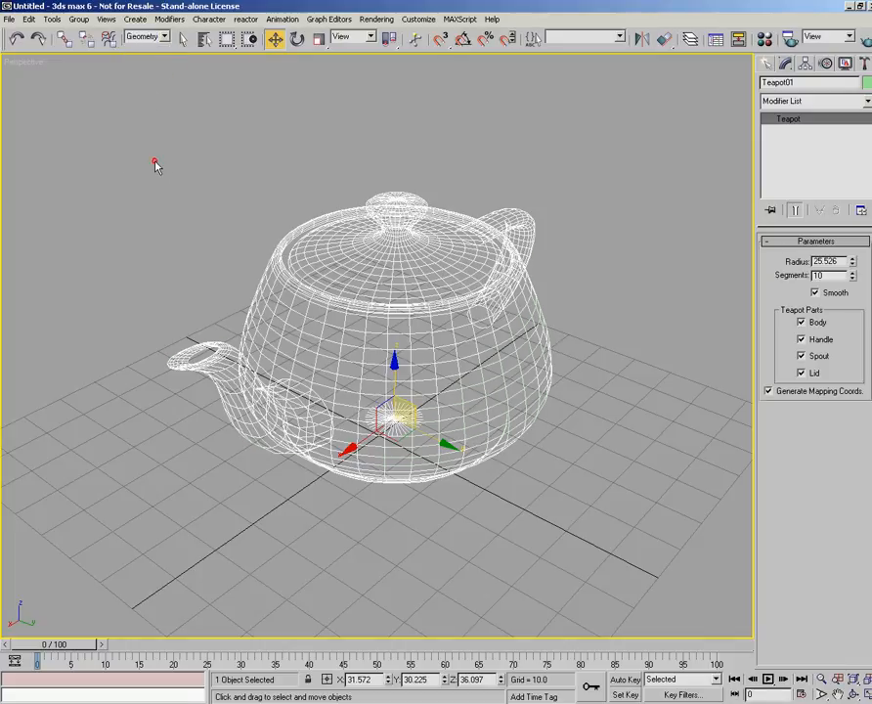
pyautogui.click(154, 164)
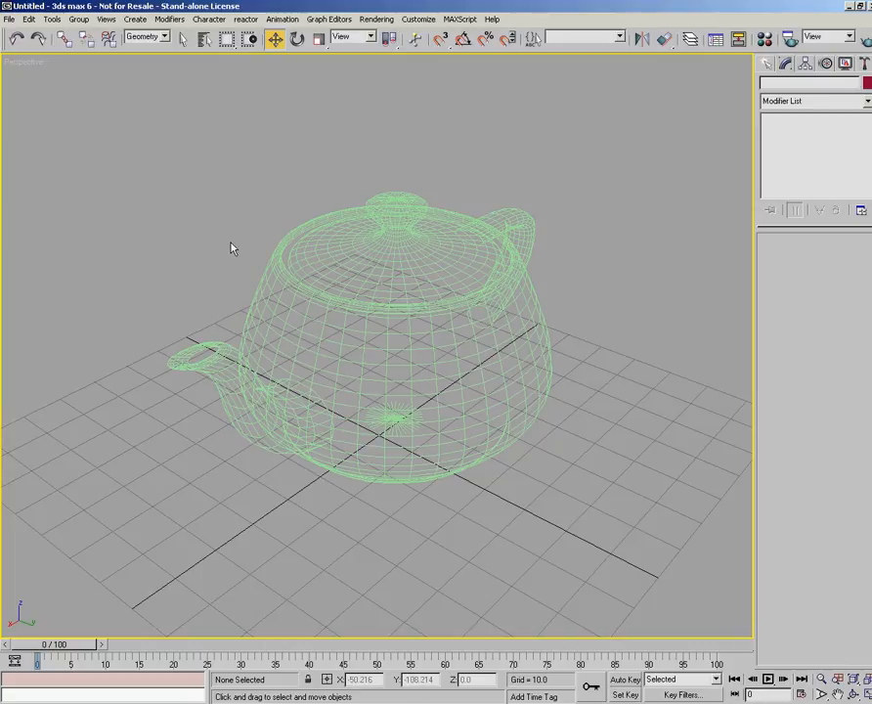
pyautogui.click(413, 218)
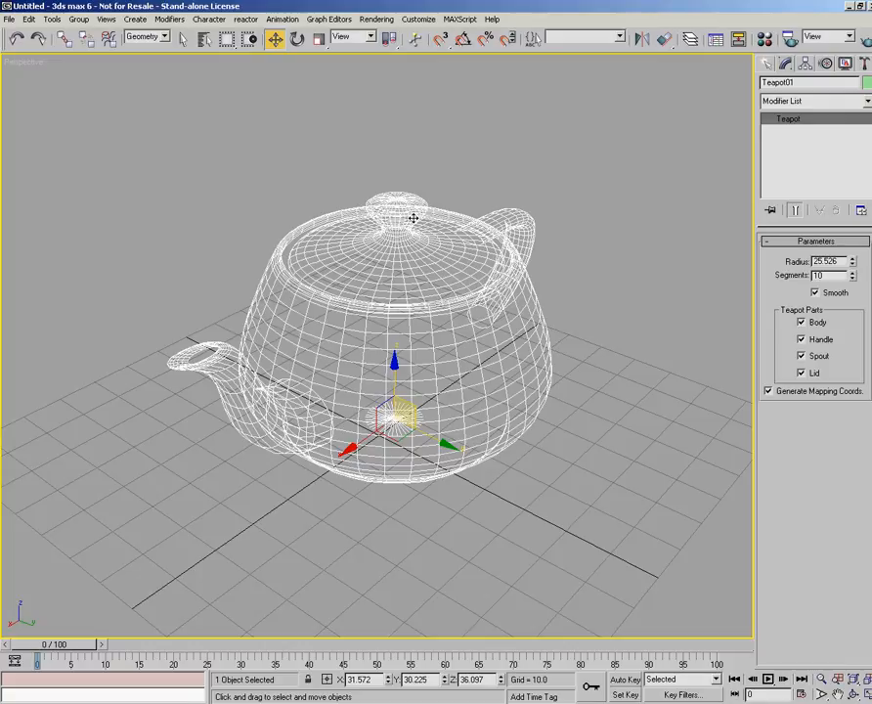
# Limit the selection filter to Lights, clear the selection and try to select the teapot
pyautogui.click(161, 38)
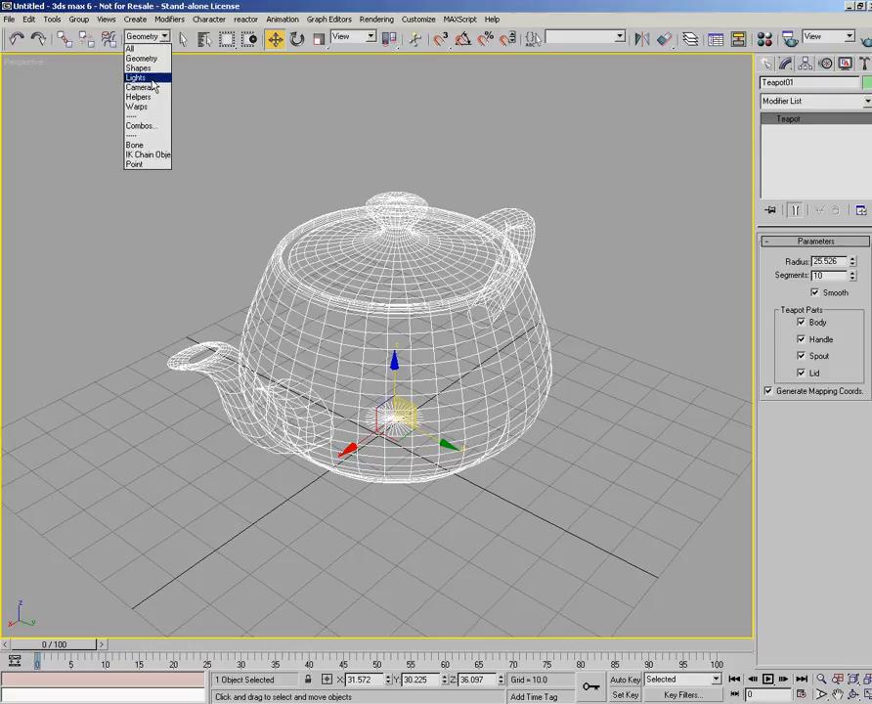
pyautogui.click(152, 78)
pyautogui.click(138, 168)
pyautogui.click(290, 250)
pyautogui.click(402, 155)
pyautogui.click(138, 450)
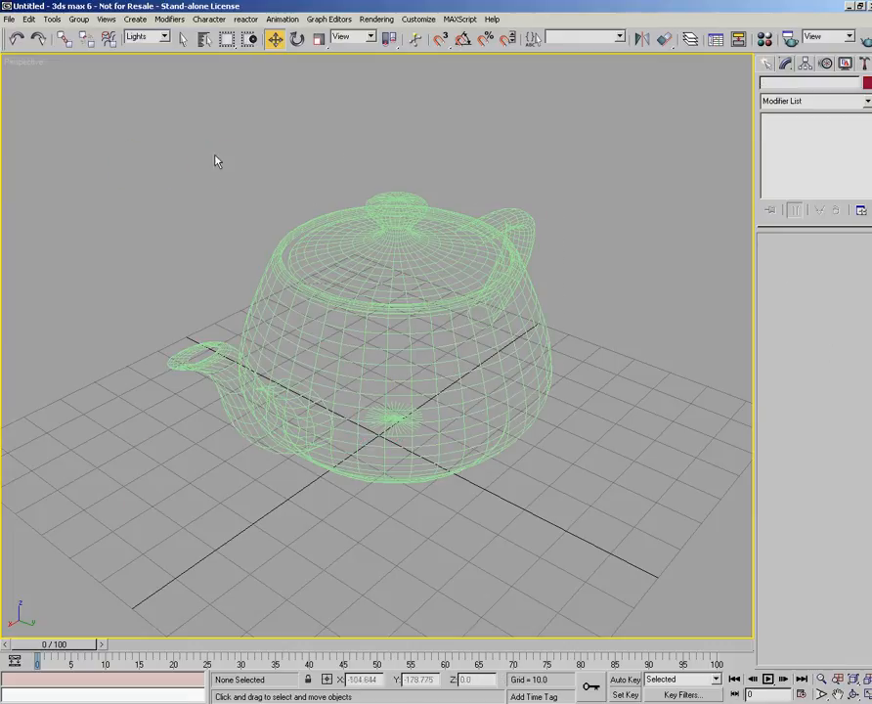
pyautogui.click(473, 317)
# Set the selection filter back to Geometry and select the teapot
pyautogui.click(165, 37)
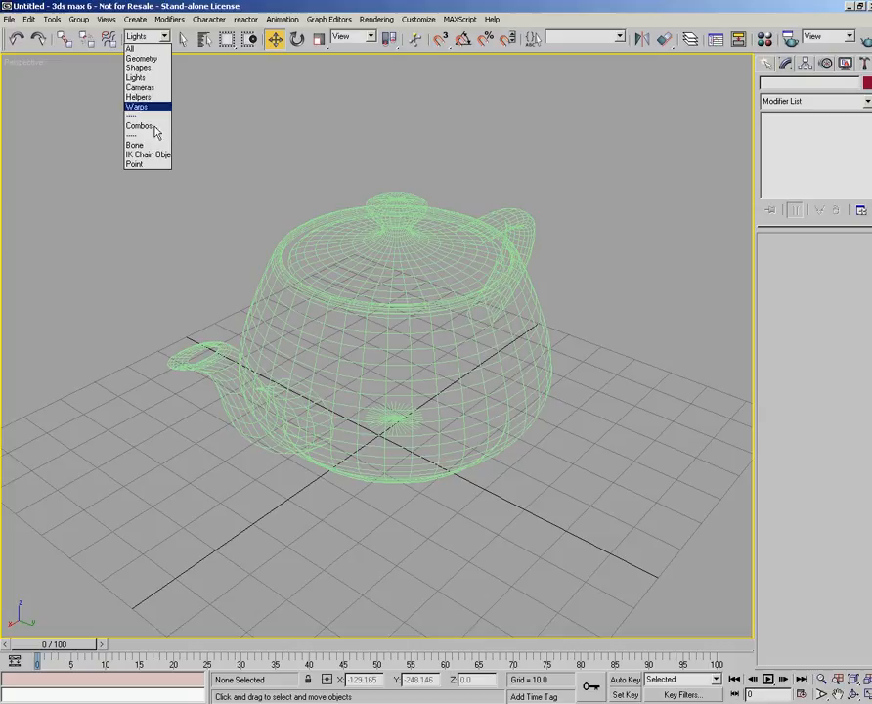
pyautogui.click(127, 35)
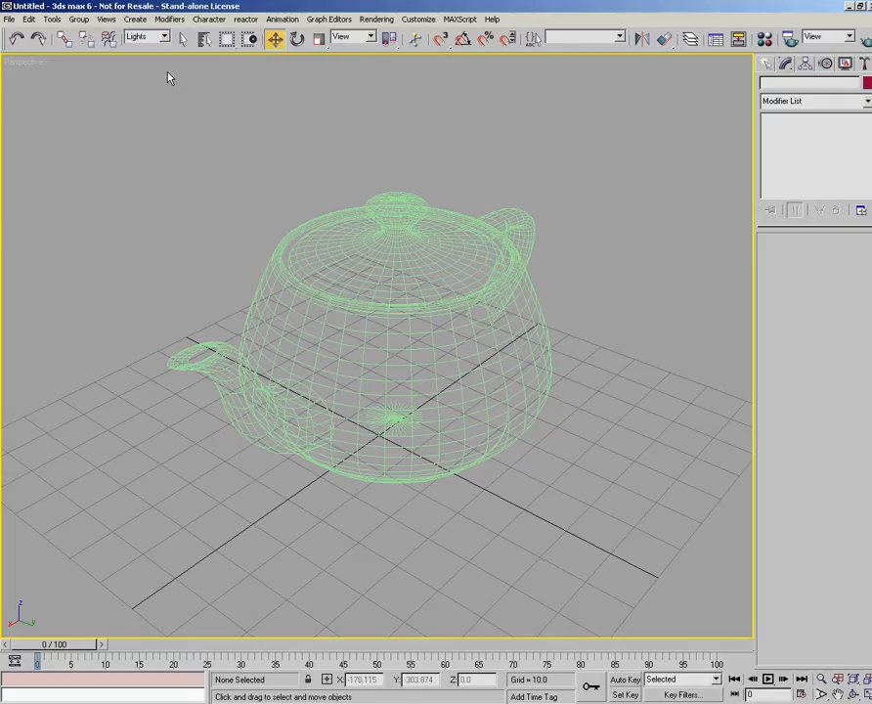
pyautogui.click(164, 36)
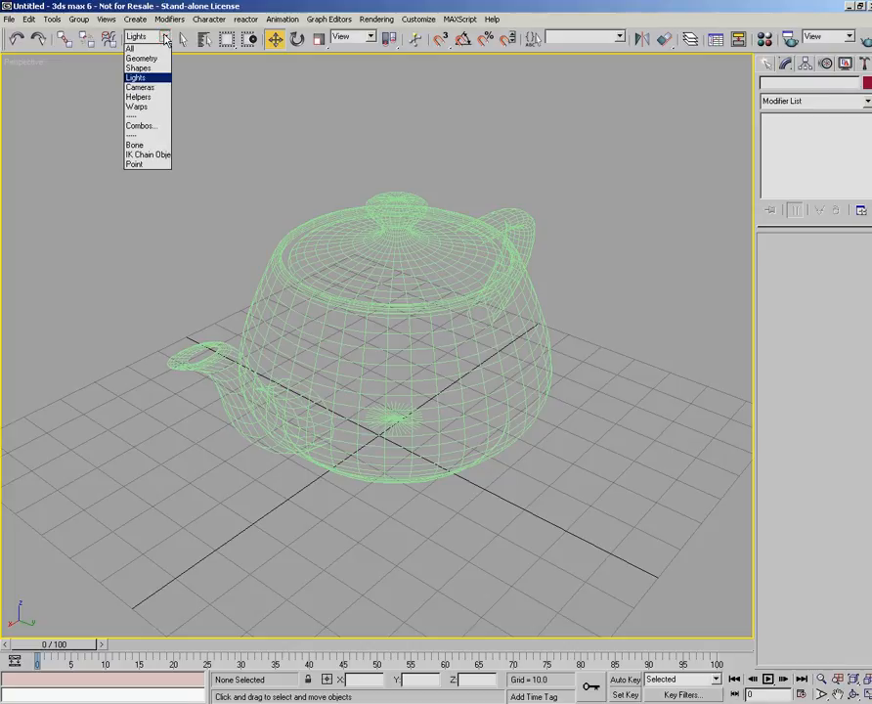
pyautogui.click(166, 58)
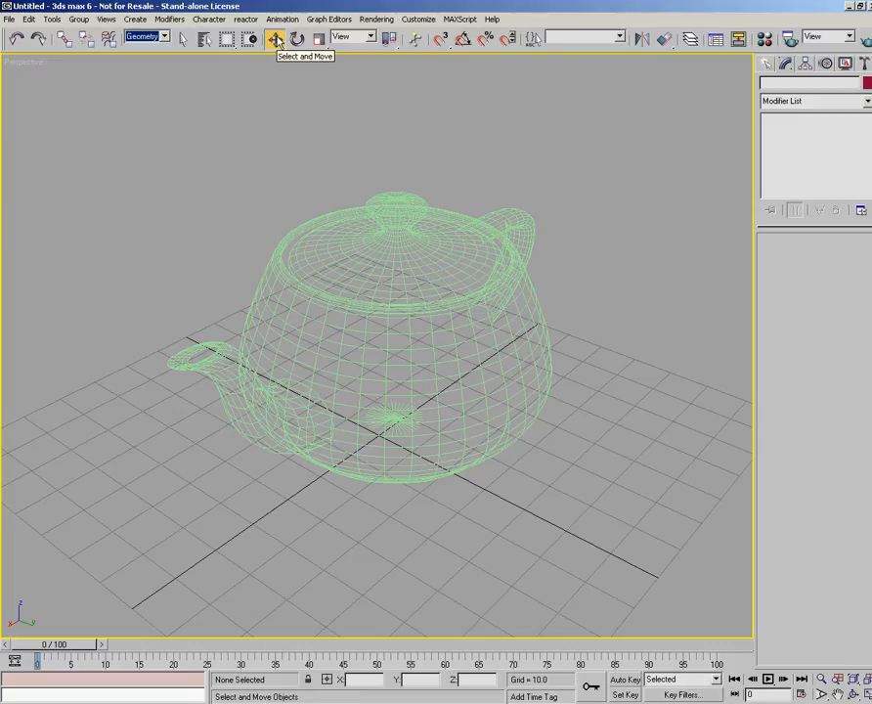
pyautogui.click(372, 215)
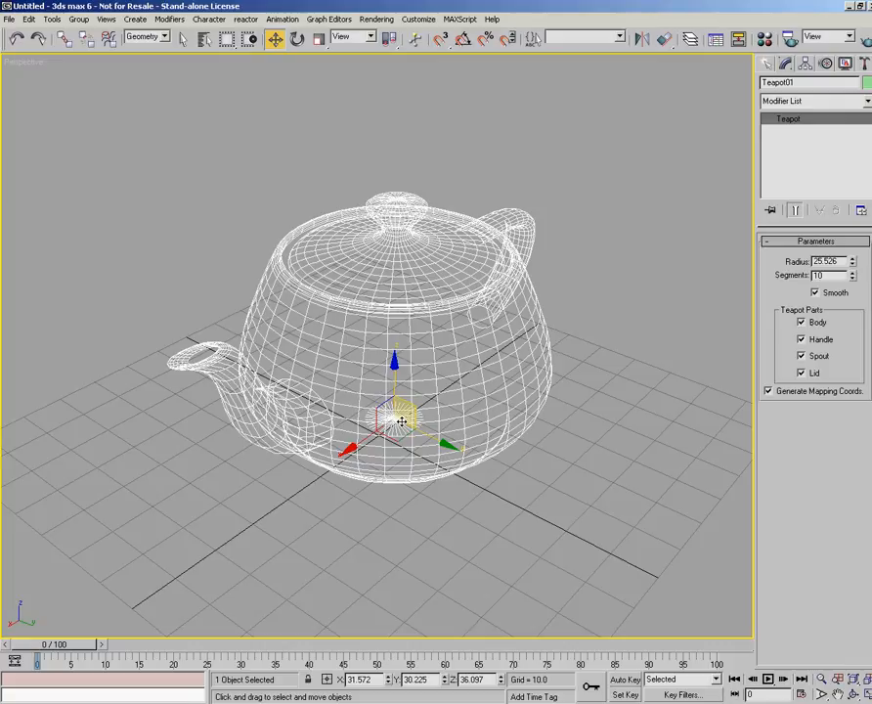
# Switch to the Select Object tool, clear the selection and select the teapot with it
pyautogui.click(183, 39)
pyautogui.click(190, 182)
pyautogui.click(416, 225)
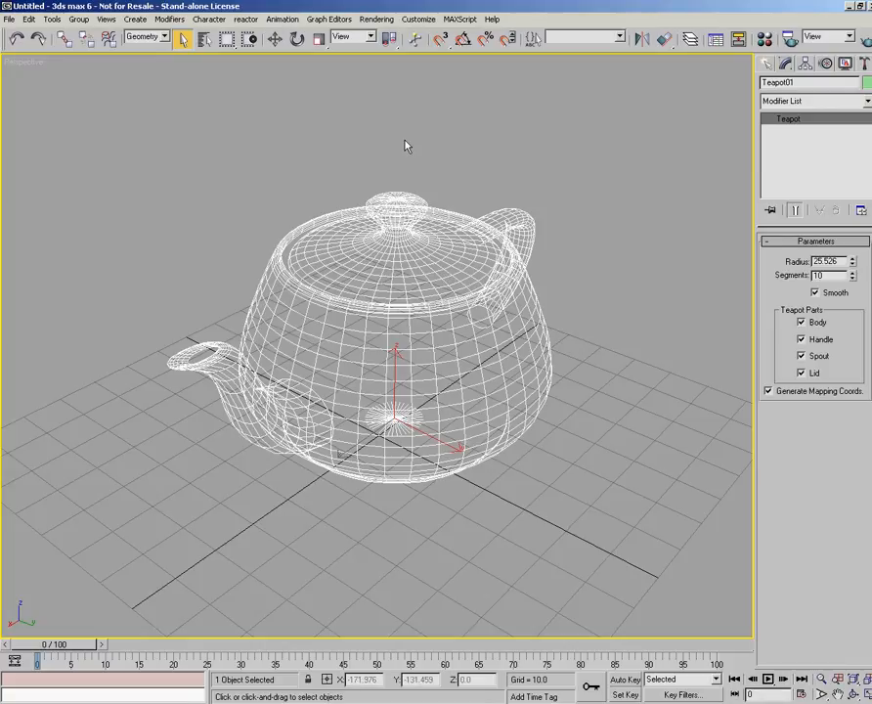
# Open the select-by-name list of scene objects and sort it by type, by color and by size
pyautogui.click(203, 39)
pyautogui.moveTo(366, 211); pyautogui.dragTo(419, 276)
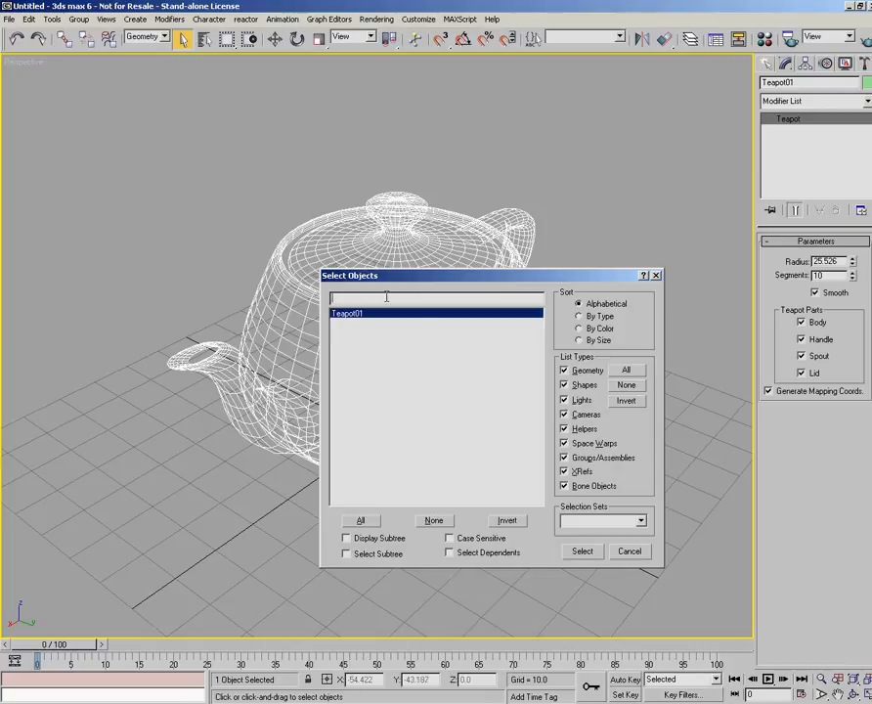
pyautogui.click(599, 315)
pyautogui.click(600, 328)
pyautogui.click(605, 341)
# Filter the object list to no types, only Geometry, only Lights and all types, then close it without selecting
pyautogui.click(636, 385)
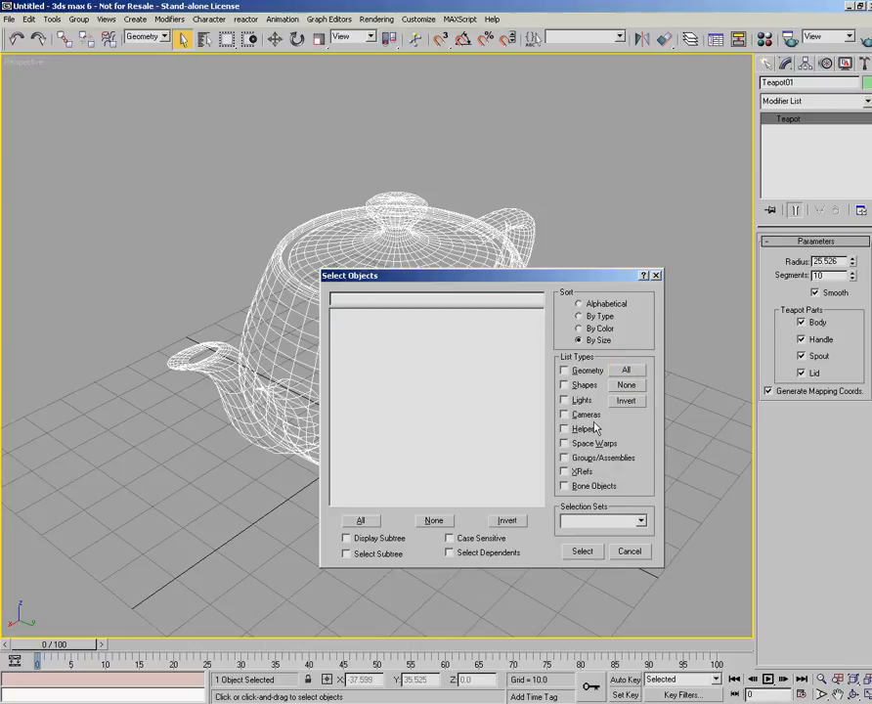
pyautogui.click(565, 370)
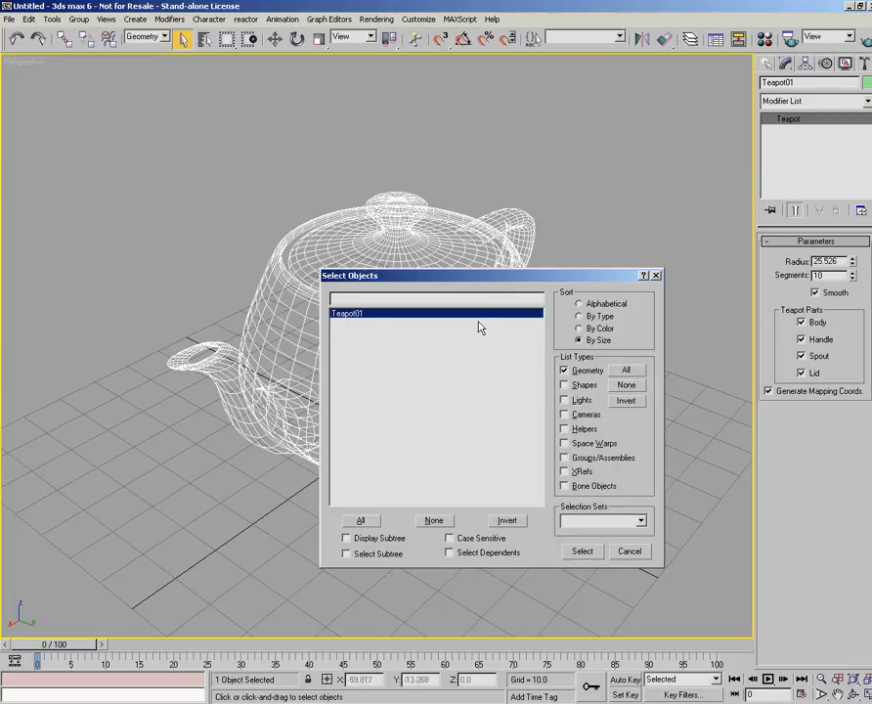
pyautogui.click(565, 371)
pyautogui.click(565, 400)
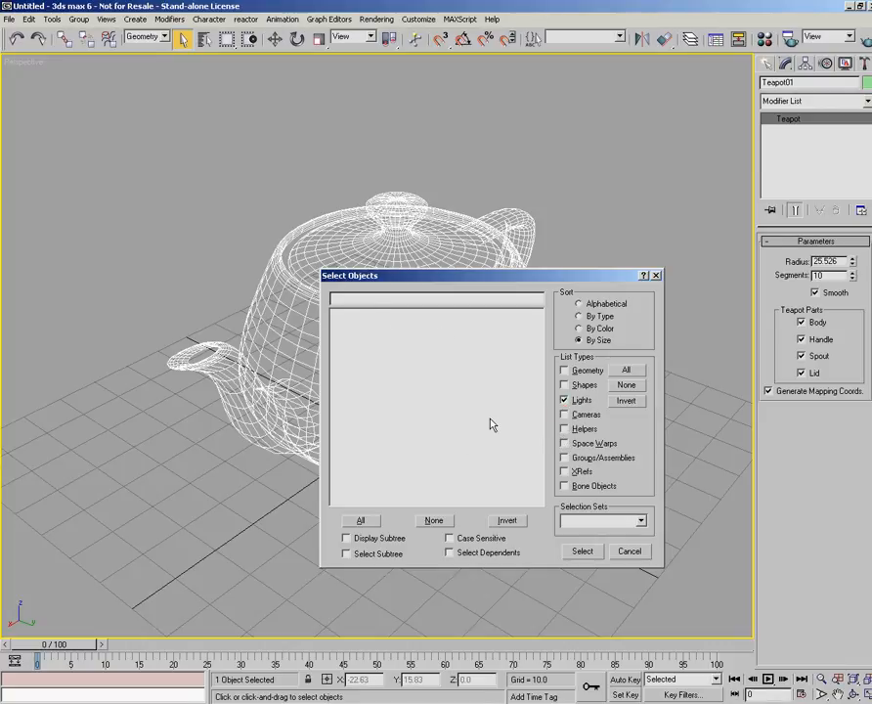
pyautogui.click(565, 400)
pyautogui.click(635, 373)
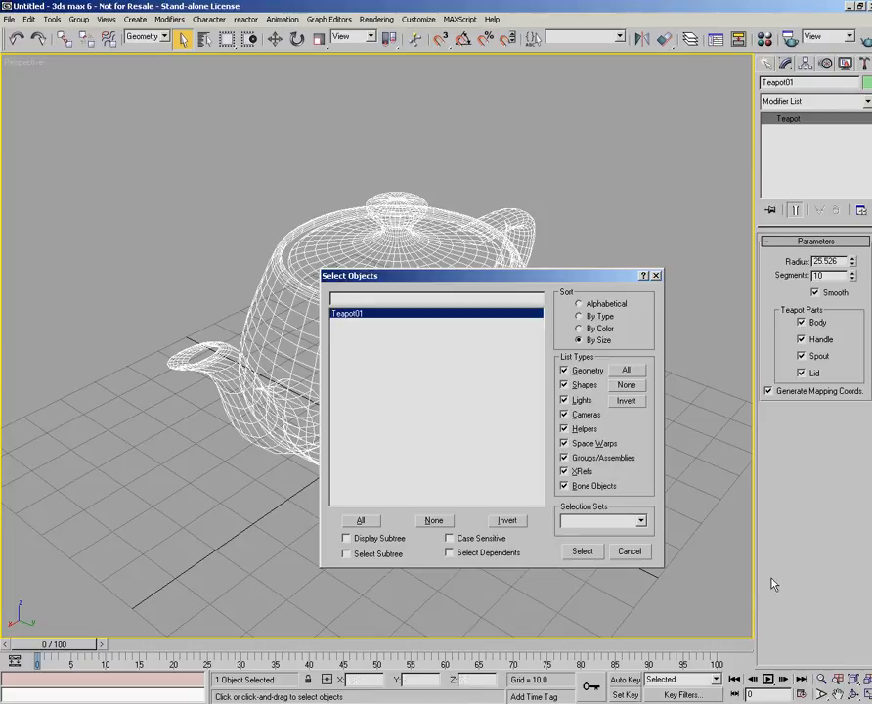
pyautogui.click(639, 553)
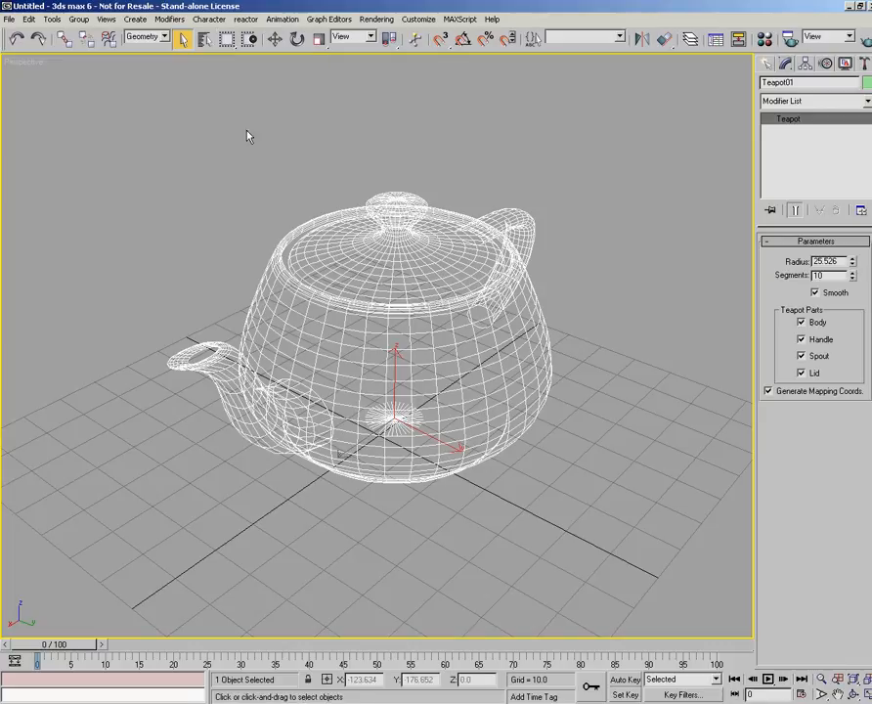
# Clear the selection and select the teapot with a rectangular region enclosing it
pyautogui.click(261, 152)
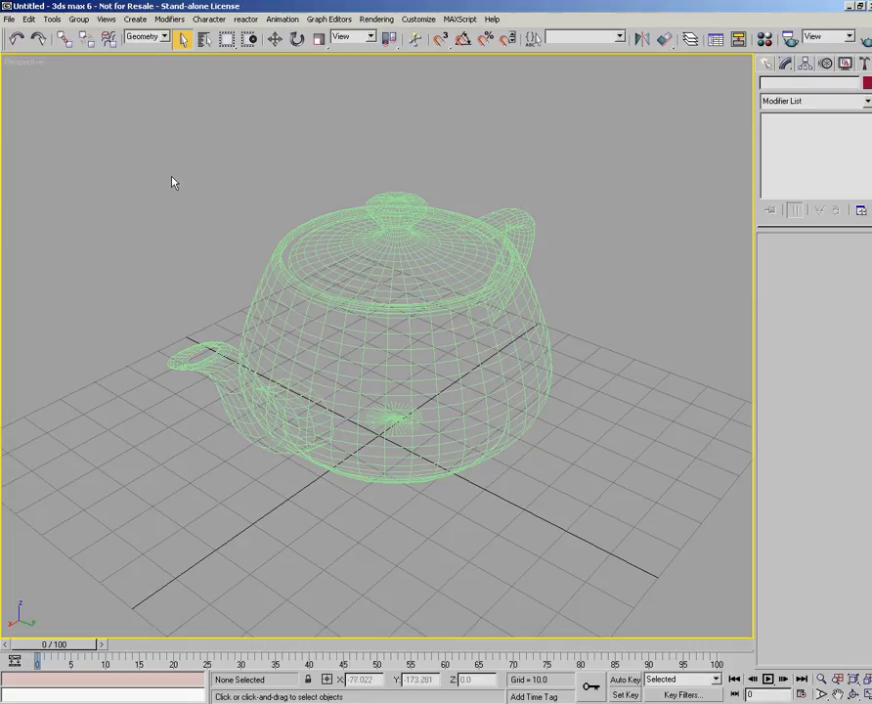
pyautogui.moveTo(145, 109); pyautogui.dragTo(639, 553)
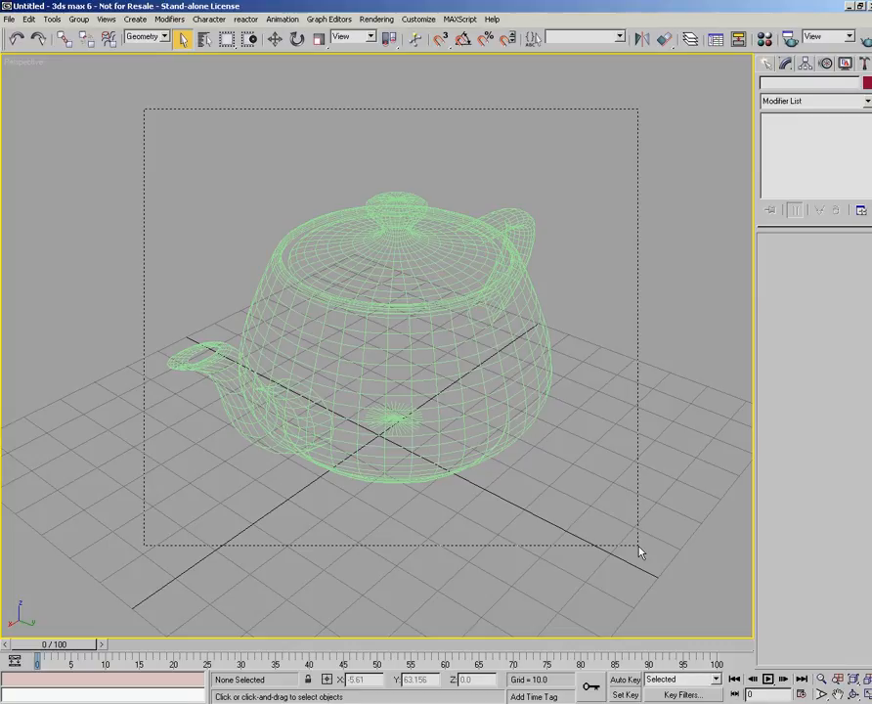
pyautogui.moveTo(639, 553); pyautogui.dragTo(639, 553)
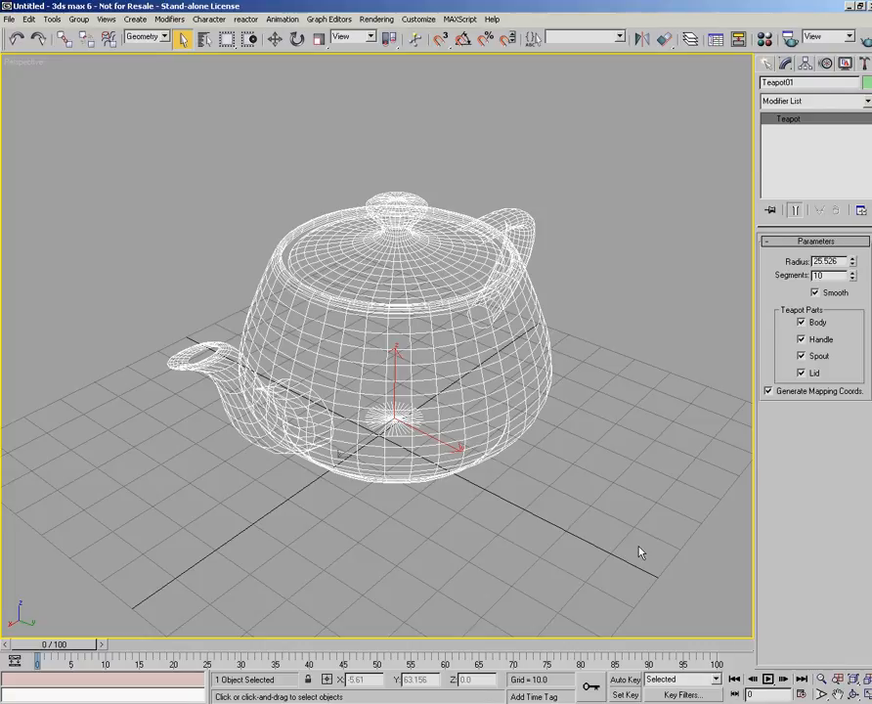
# Clear the selection, switch to the circular selection region and draw circles to select the teapot
pyautogui.click(197, 128)
pyautogui.click(227, 39)
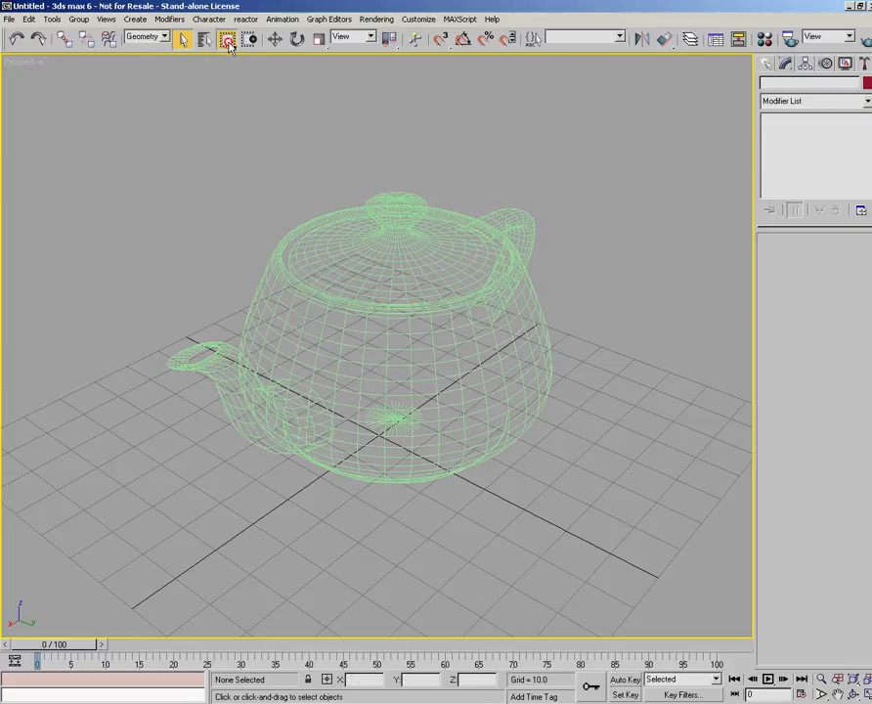
pyautogui.moveTo(230, 45); pyautogui.dragTo(229, 84)
pyautogui.moveTo(165, 120); pyautogui.dragTo(180, 259)
pyautogui.moveTo(248, 178); pyautogui.dragTo(552, 575)
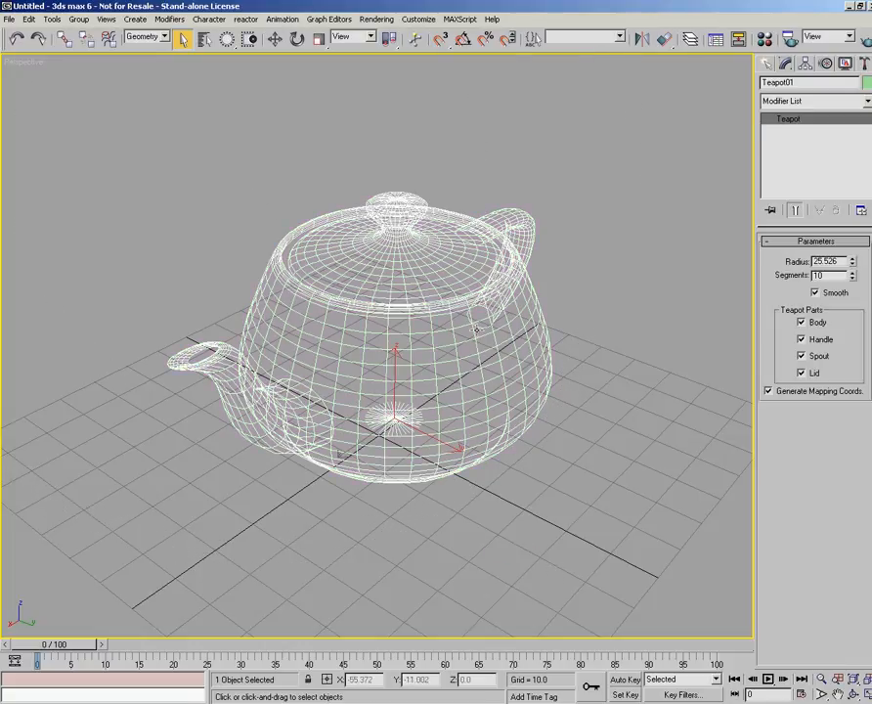
pyautogui.moveTo(334, 146); pyautogui.dragTo(464, 182)
# Clear the selection, switch to the fence selection region and draw a closed polygon around the teapot to select it
pyautogui.click(464, 181)
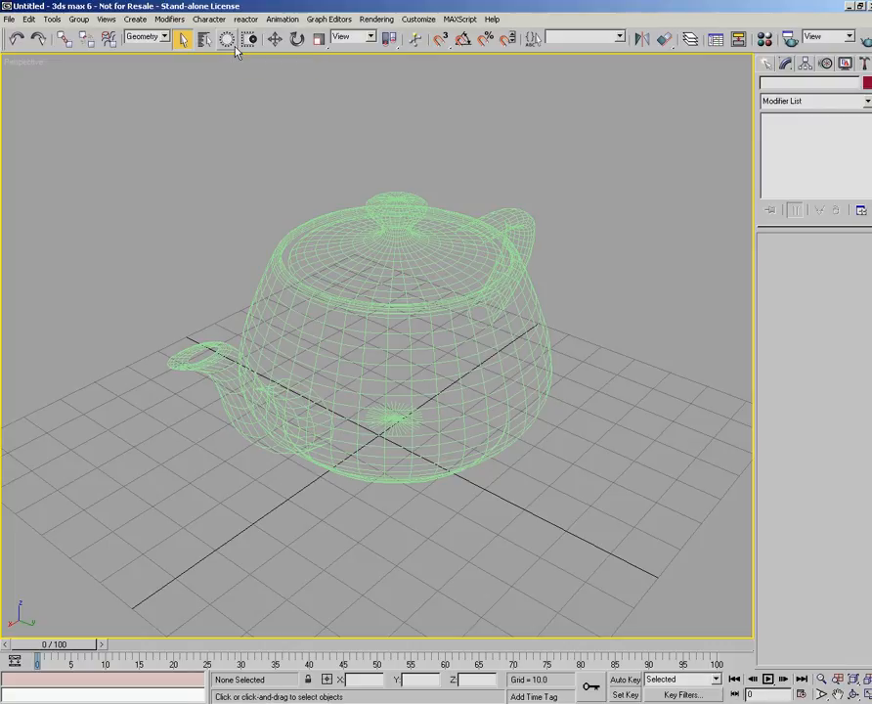
pyautogui.moveTo(227, 40); pyautogui.dragTo(233, 106)
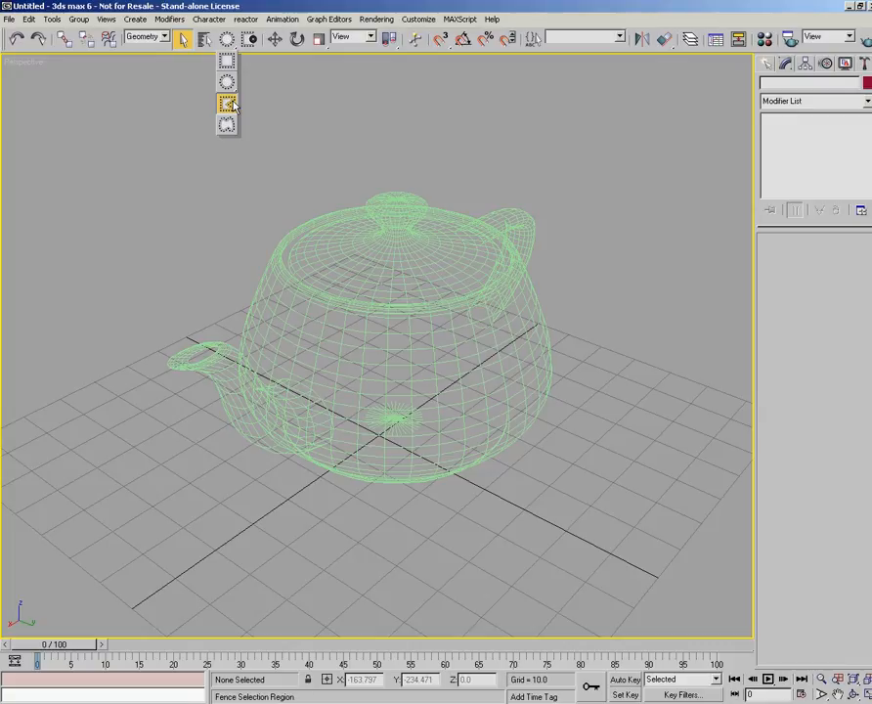
pyautogui.moveTo(233, 106); pyautogui.dragTo(233, 106)
pyautogui.click(163, 167)
pyautogui.moveTo(139, 182); pyautogui.dragTo(272, 154)
pyautogui.click(433, 144)
pyautogui.click(599, 192)
pyautogui.click(685, 292)
pyautogui.click(653, 448)
pyautogui.click(540, 551)
pyautogui.click(260, 593)
pyautogui.click(172, 525)
pyautogui.click(94, 360)
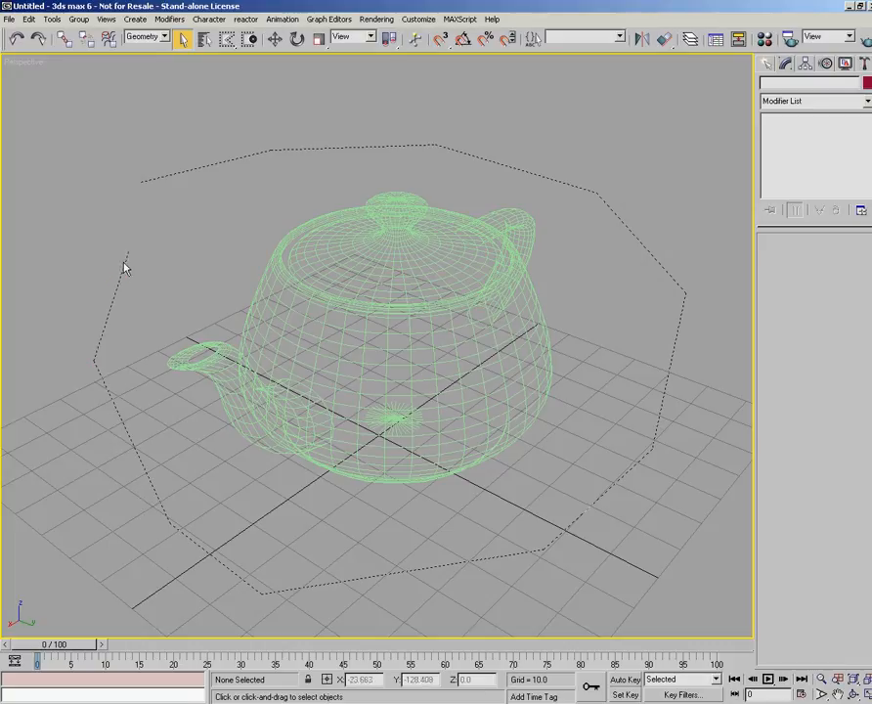
pyautogui.click(139, 183)
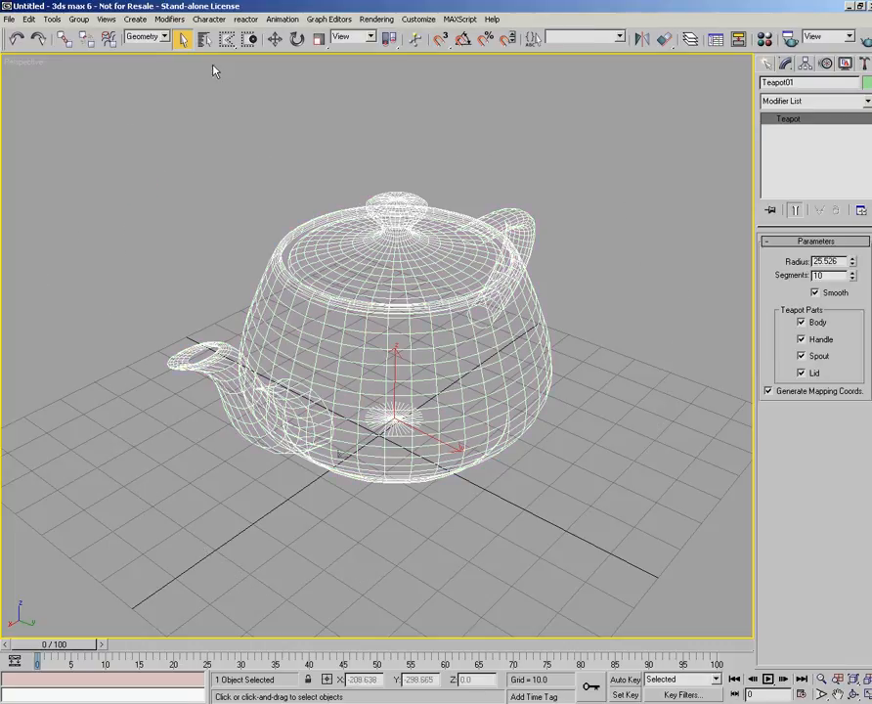
# Switch to the lasso selection region, try a freehand loop beside the teapot and restore the rectangular selection region
pyautogui.moveTo(226, 39); pyautogui.dragTo(228, 125)
pyautogui.click(542, 150)
pyautogui.moveTo(543, 145)
pyautogui.mouseDown()
pyautogui.moveTo(362, 125)
pyautogui.moveTo(197, 152)
pyautogui.moveTo(87, 293)
pyautogui.moveTo(159, 346)
pyautogui.moveTo(218, 484)
pyautogui.moveTo(487, 522)
pyautogui.moveTo(632, 332)
pyautogui.moveTo(502, 178)
pyautogui.moveTo(531, 152)
pyautogui.moveTo(552, 151)
pyautogui.mouseUp()
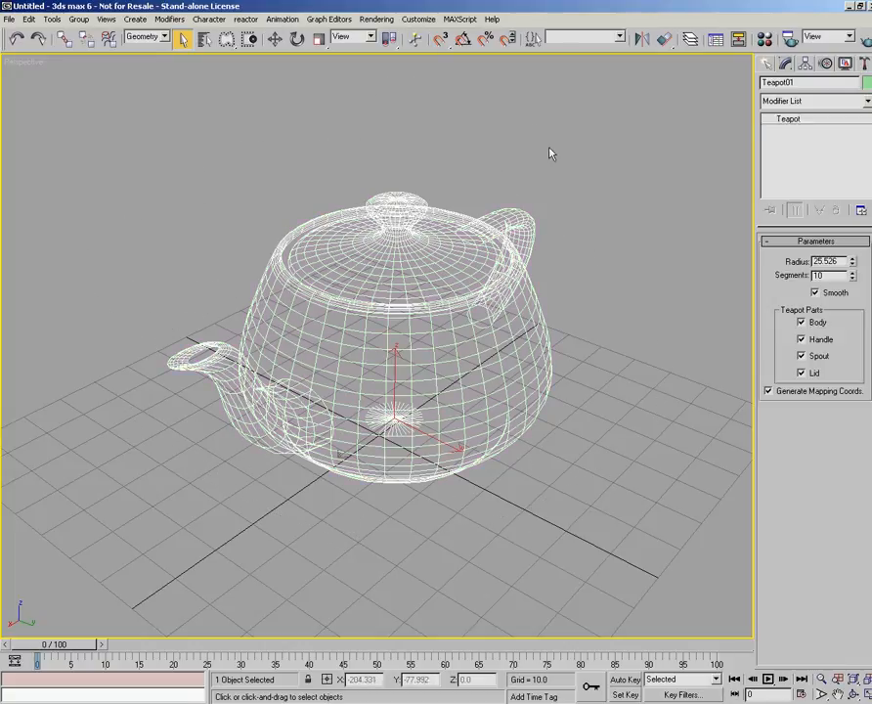
pyautogui.moveTo(223, 45); pyautogui.dragTo(227, 63)
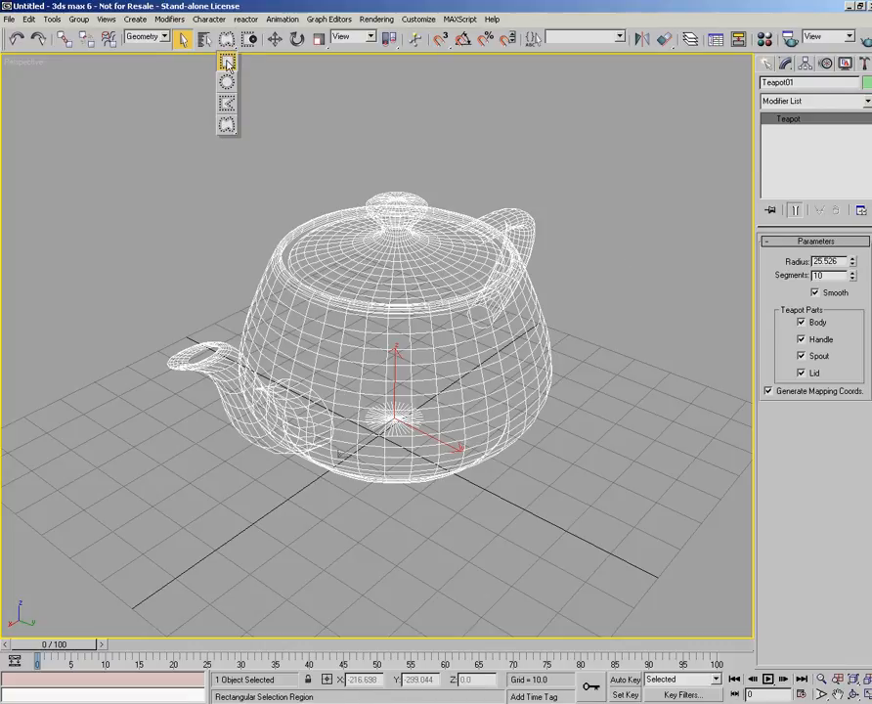
pyautogui.moveTo(227, 64); pyautogui.dragTo(226, 64)
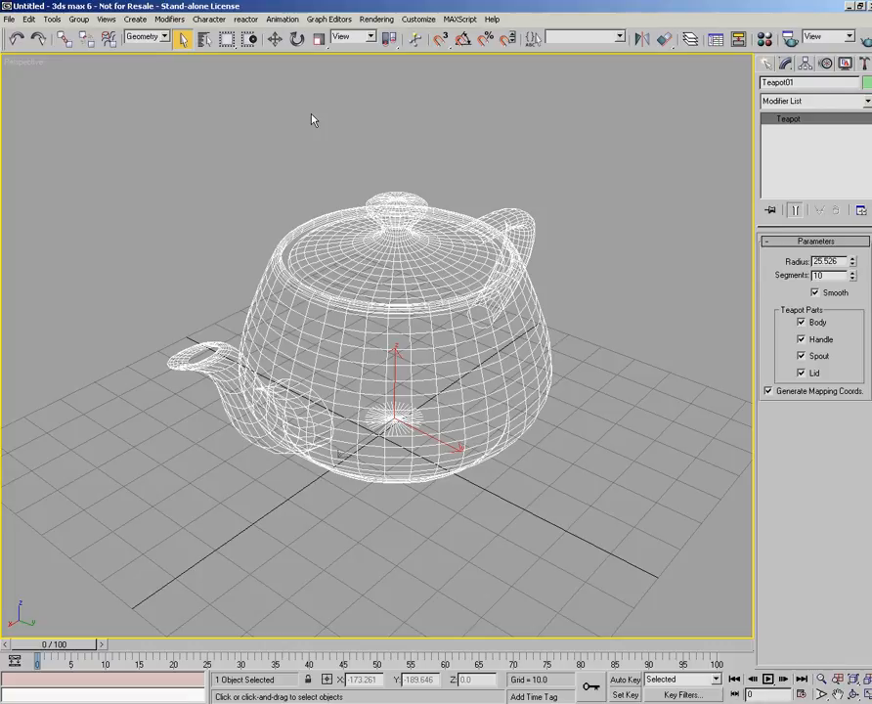
# Turn on window selection and convert the teapot to an editable mesh
pyautogui.click(249, 43)
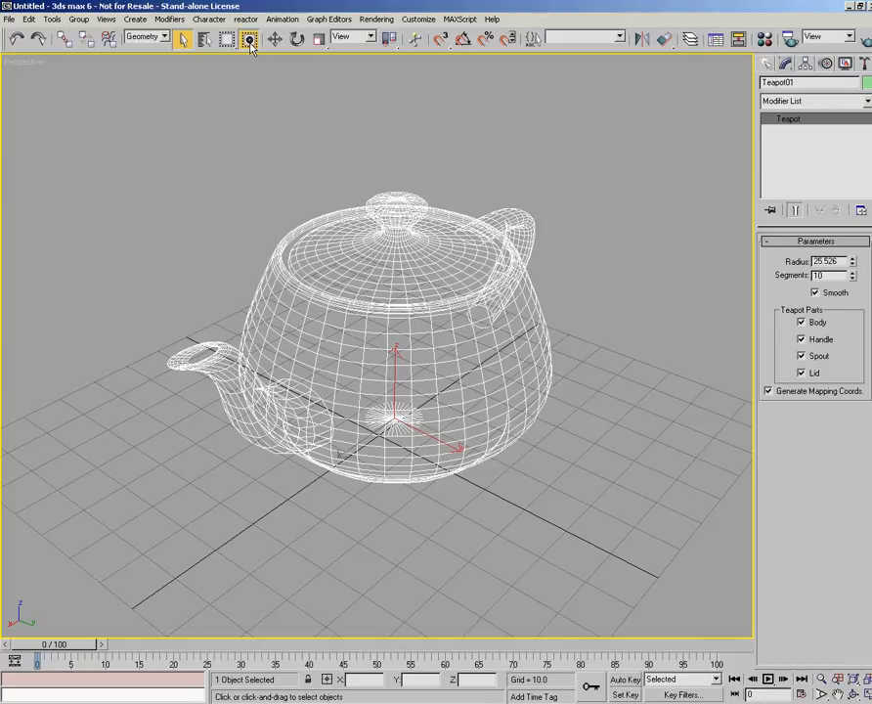
pyautogui.rightClick(463, 250)
pyautogui.moveTo(493, 340)
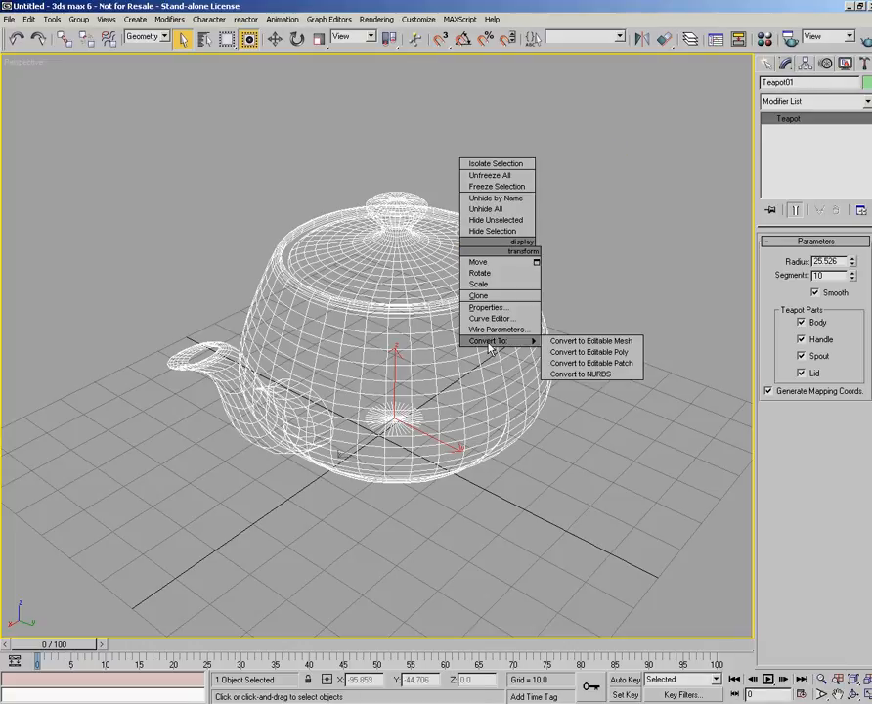
pyautogui.click(592, 341)
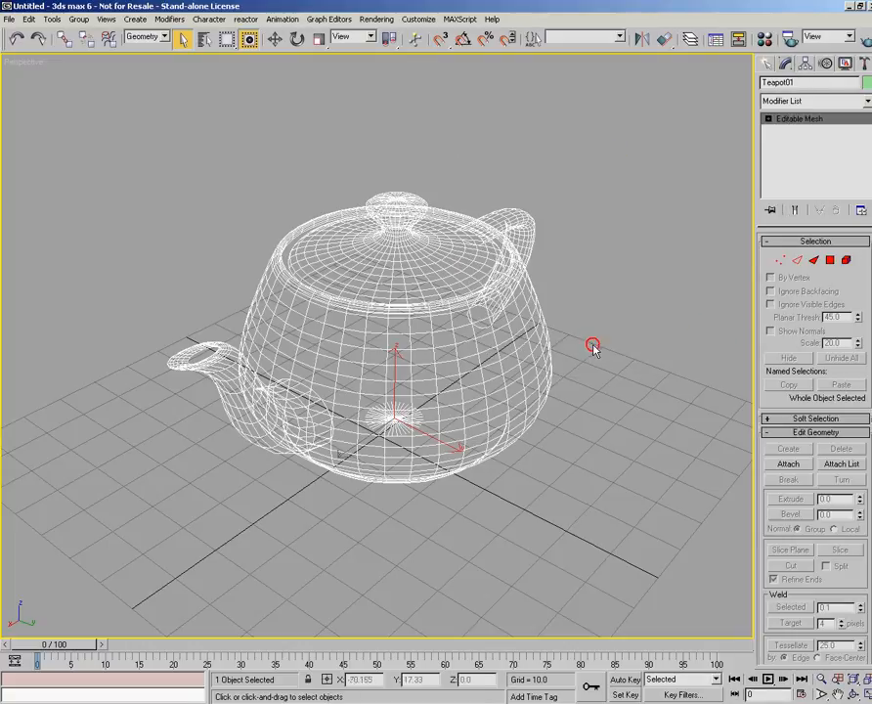
# Enter the mesh's vertex level and then switch to its polygon level
pyautogui.click(778, 259)
pyautogui.moveTo(552, 347); pyautogui.dragTo(511, 375, button='middle')
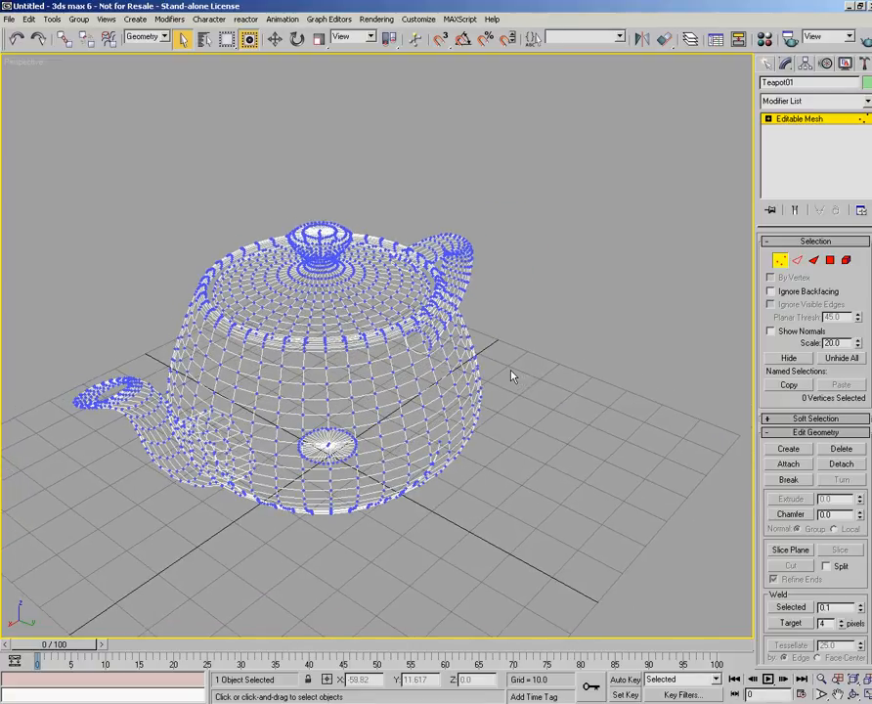
pyautogui.moveTo(549, 208); pyautogui.dragTo(831, 279)
pyautogui.click(828, 261)
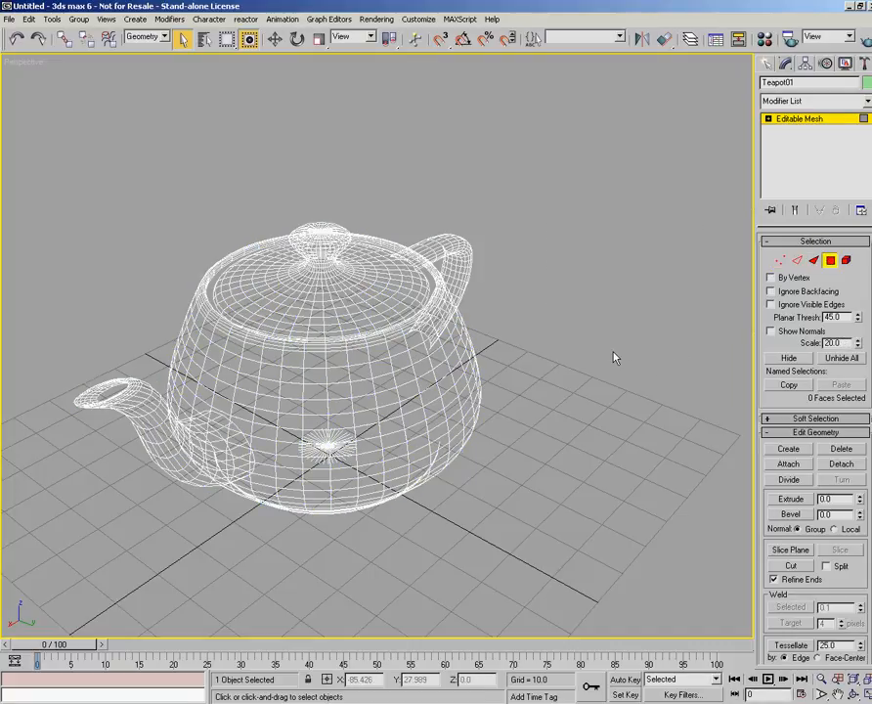
# Display the teapot shaded with edged faces and window-select the polygons on its handle side with rectangular regions
pyautogui.press('F3')
pyautogui.moveTo(382, 186); pyautogui.dragTo(200, 366)
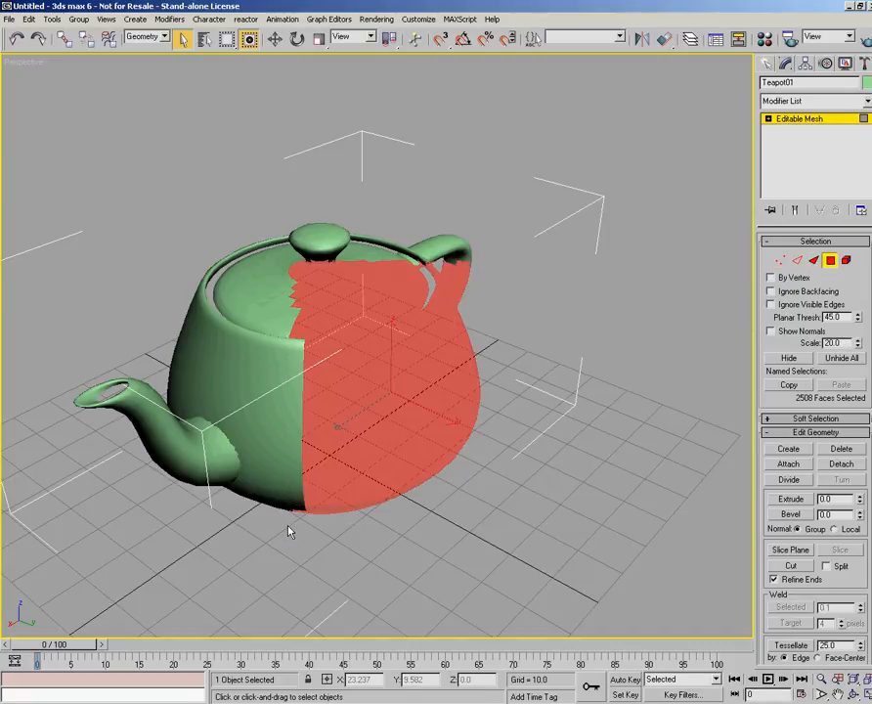
pyautogui.click(579, 353)
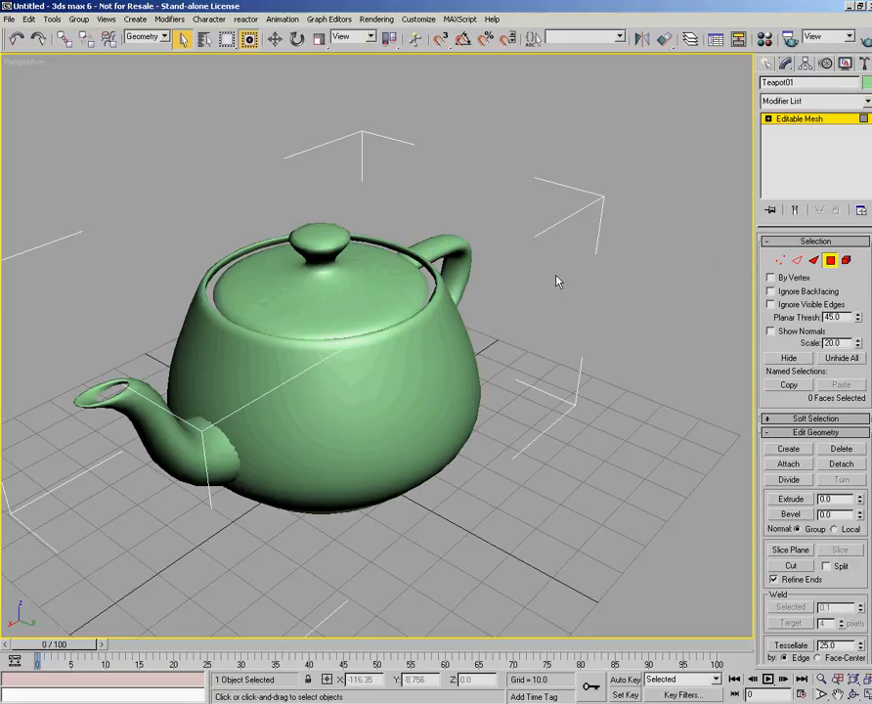
pyautogui.press('F4')
pyautogui.moveTo(544, 244); pyautogui.dragTo(371, 555)
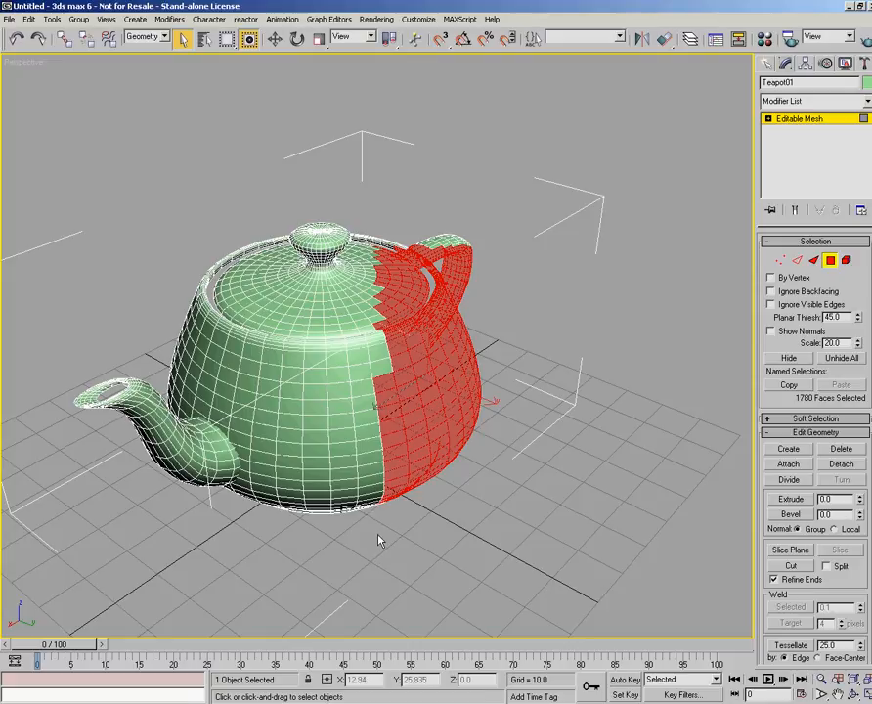
# Switch to crossing selection and select the handle-side polygons with a rectangular region
pyautogui.click(249, 39)
pyautogui.moveTo(561, 173); pyautogui.dragTo(372, 560)
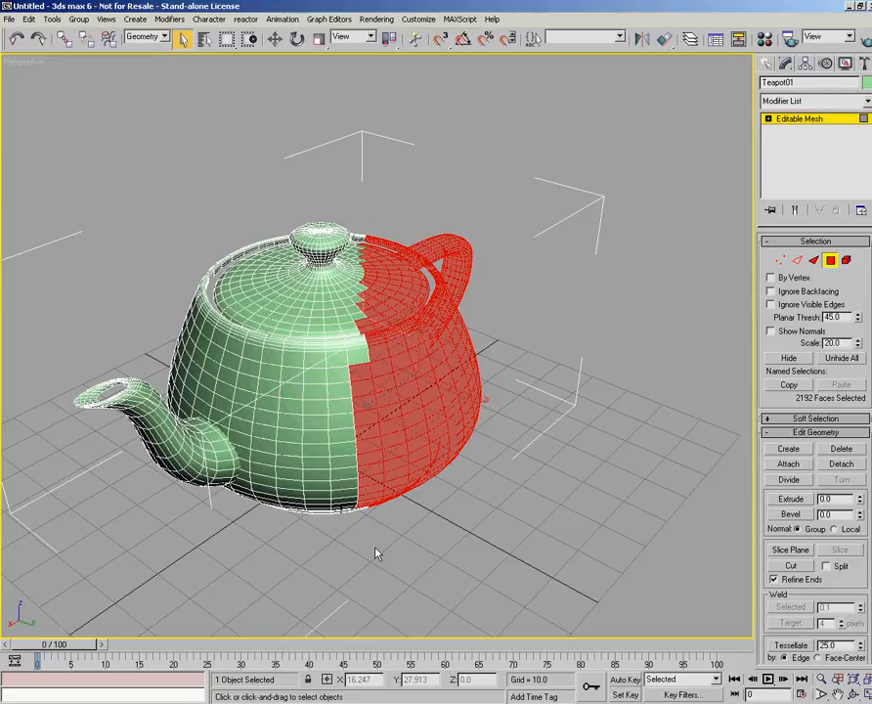
# Leave the polygon level and undo the teapot's conversion to an editable mesh
pyautogui.click(829, 262)
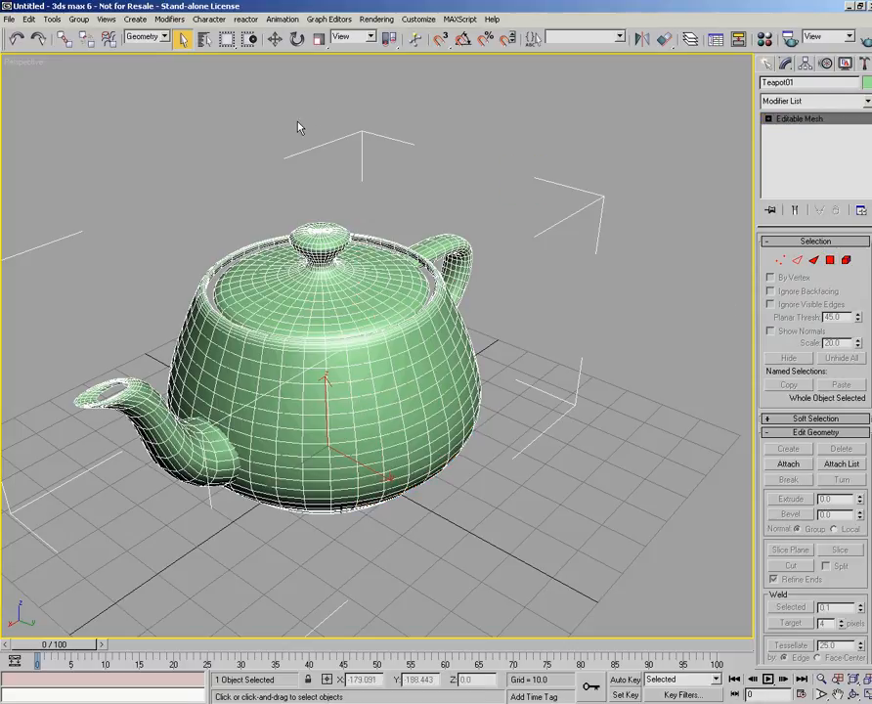
pyautogui.click(17, 40)
pyautogui.keyDown('alt'); pyautogui.moveTo(493, 255); pyautogui.dragTo(450, 309, button='middle'); pyautogui.keyUp('alt')
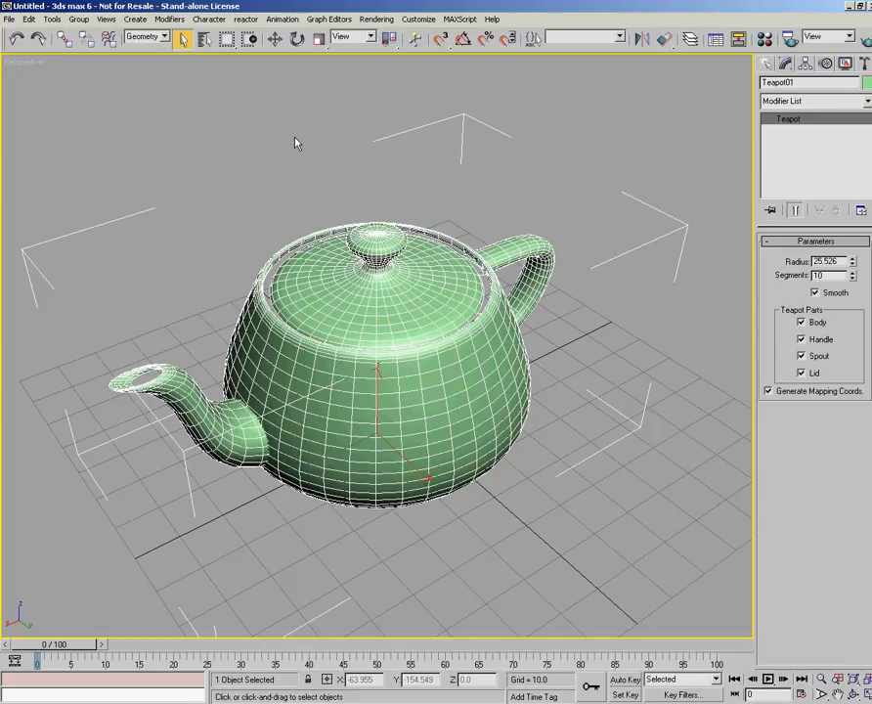
# Cycle through the Move, Rotate and Scale tools on the teapot, ending with Move active
pyautogui.press('w')
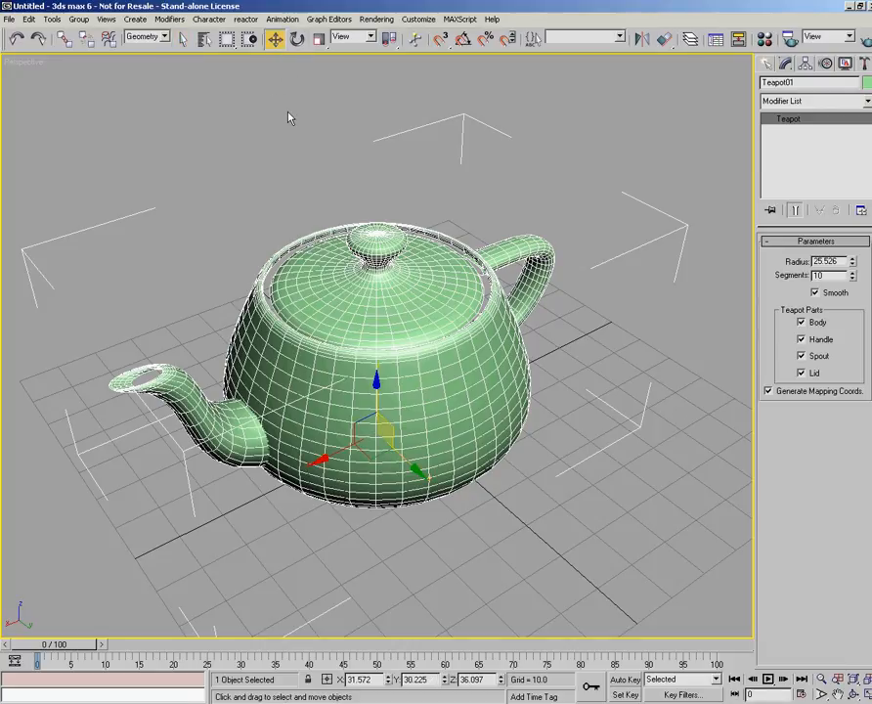
pyautogui.press('e')
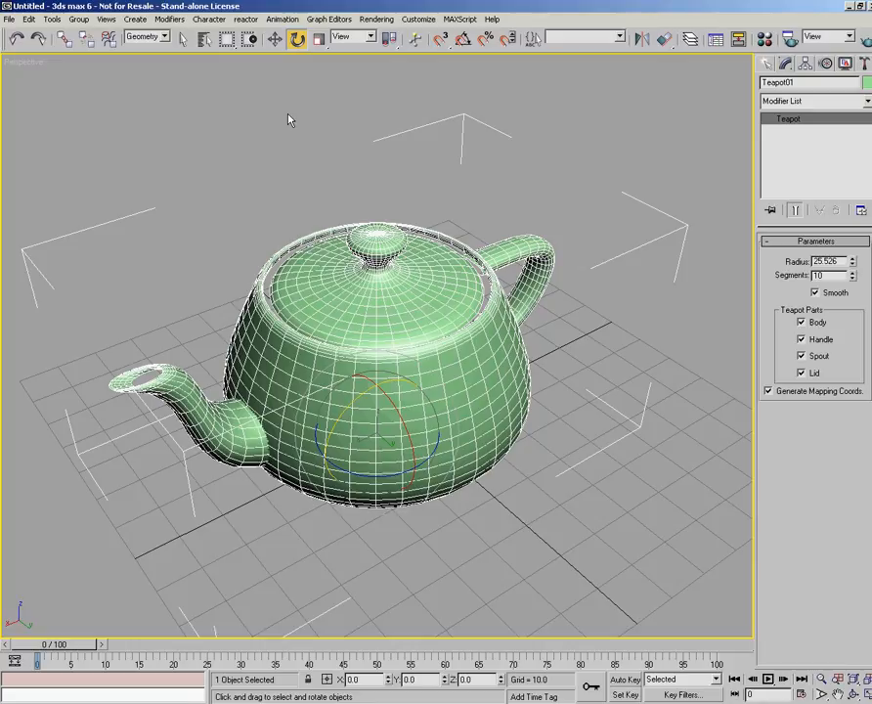
pyautogui.press('r')
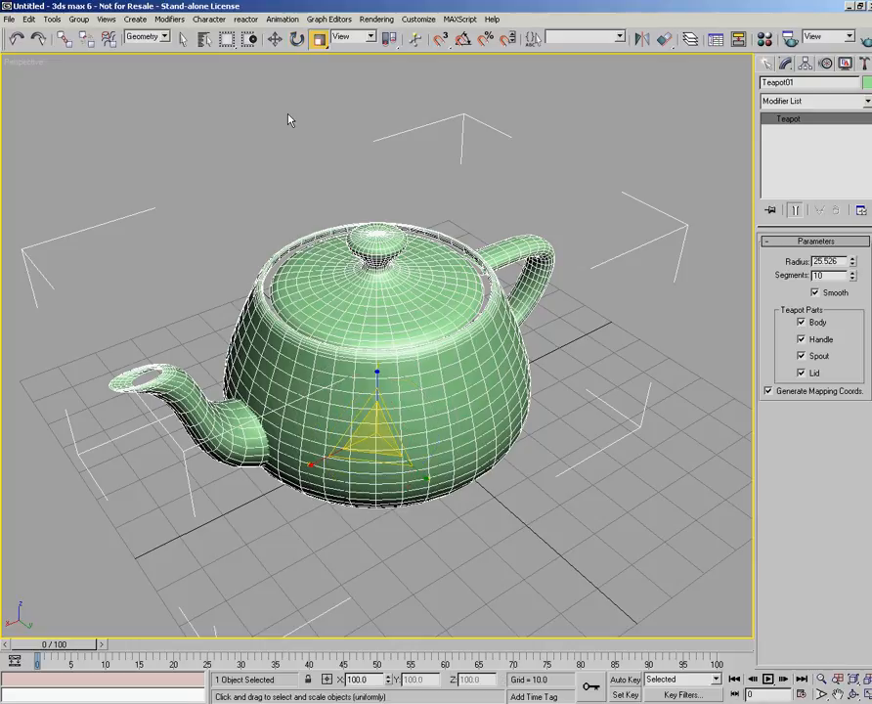
pyautogui.press('e')
pyautogui.press('w')
pyautogui.press('e')
pyautogui.press('r')
pyautogui.press('w')
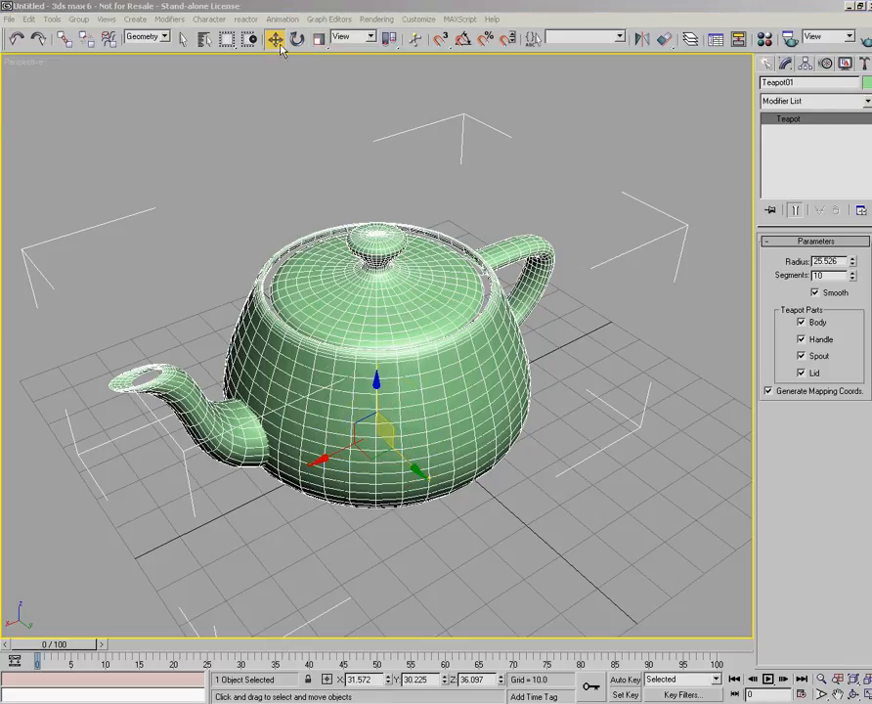
# Look through the reference coordinate system options, keep View, and examine the teapot's move gizmo against the grid from several angles
pyautogui.click(369, 36)
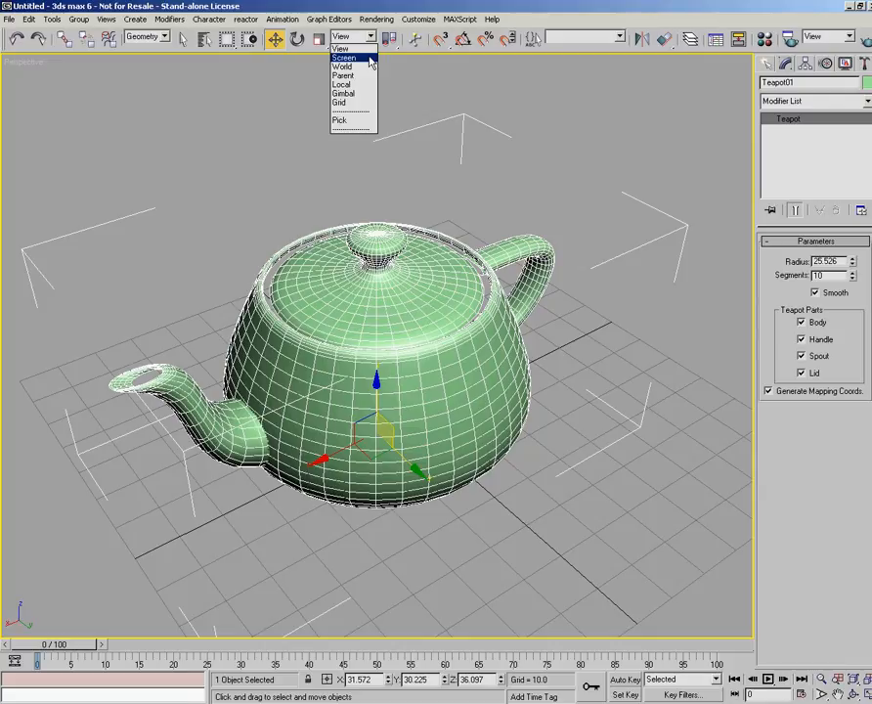
pyautogui.click(393, 64)
pyautogui.scroll(2, 393, 359)
pyautogui.scroll(-2, 406, 377)
pyautogui.scroll(-3, 393, 379)
pyautogui.scroll(5, 344, 375)
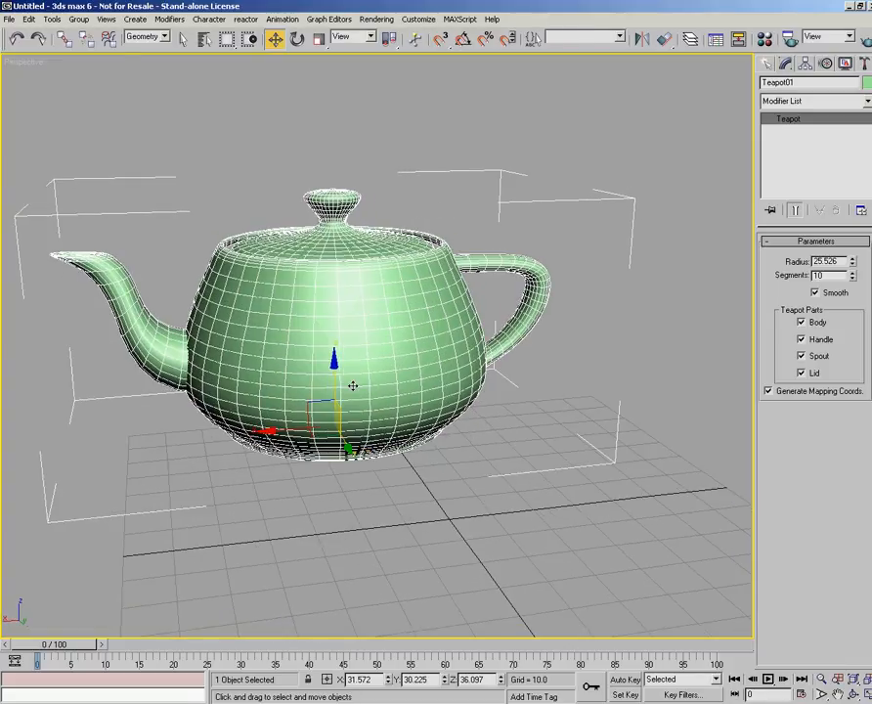
pyautogui.keyDown('alt'); pyautogui.moveTo(376, 382); pyautogui.dragTo(438, 410, button='middle'); pyautogui.keyUp('alt')
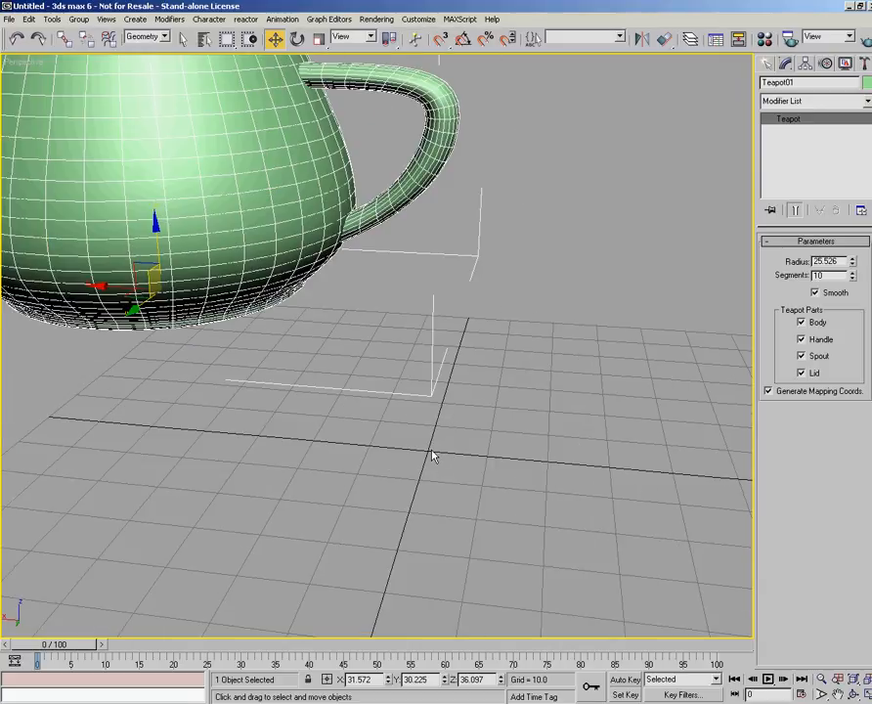
pyautogui.keyDown('alt'); pyautogui.moveTo(432, 458); pyautogui.dragTo(406, 422, button='middle'); pyautogui.keyUp('alt')
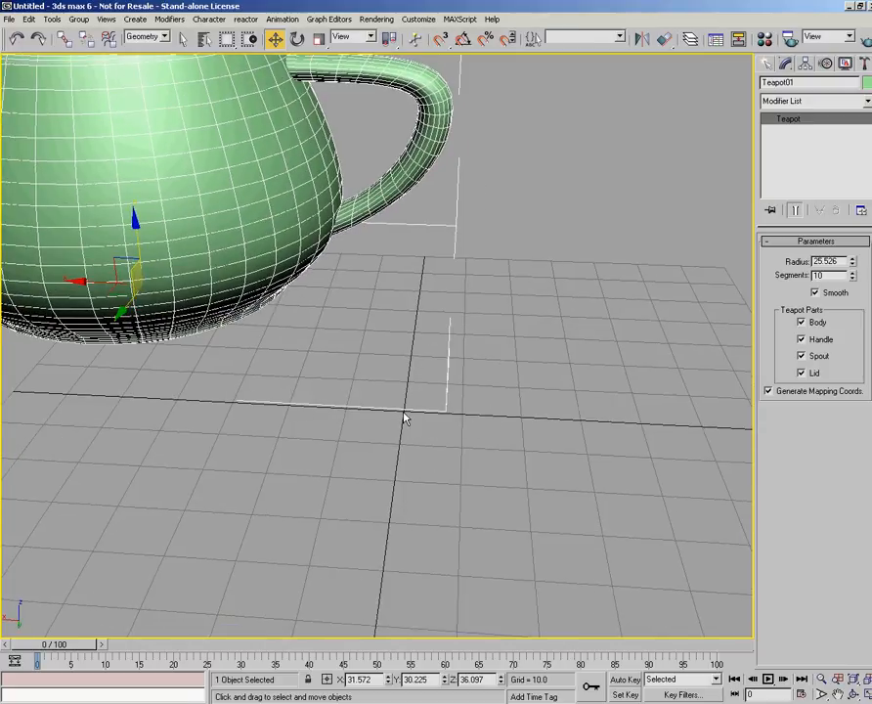
pyautogui.scroll(-5, 377, 415)
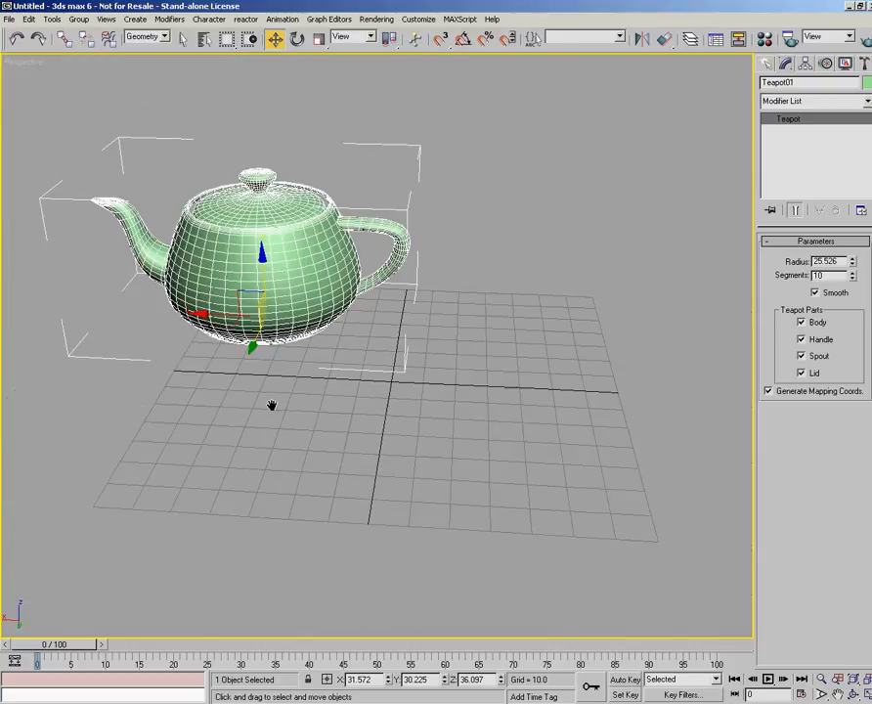
pyautogui.scroll(3, 272, 461)
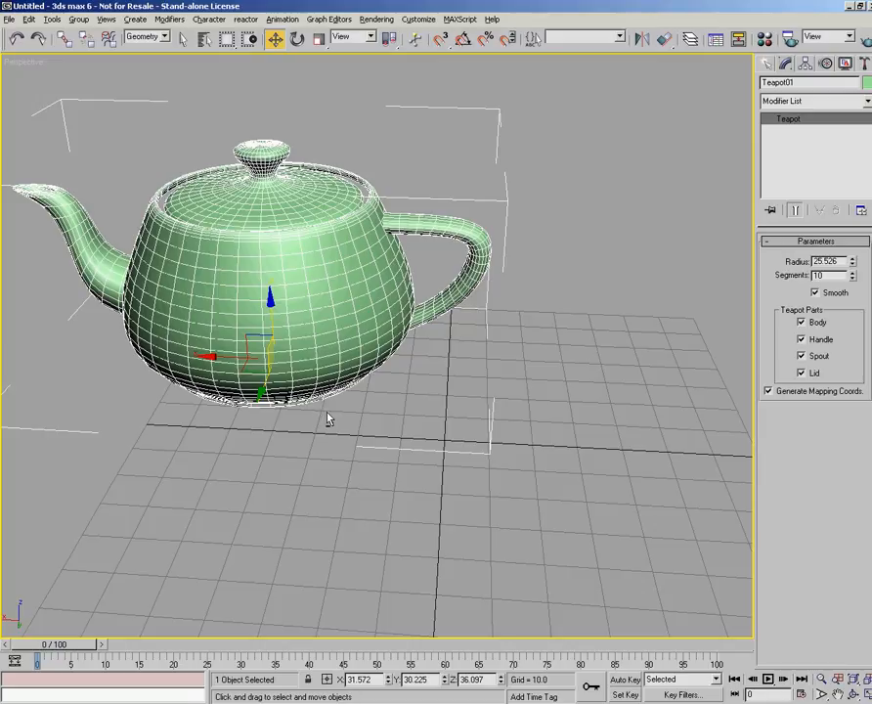
pyautogui.keyDown('alt'); pyautogui.moveTo(328, 416); pyautogui.dragTo(387, 393, button='middle'); pyautogui.keyUp('alt')
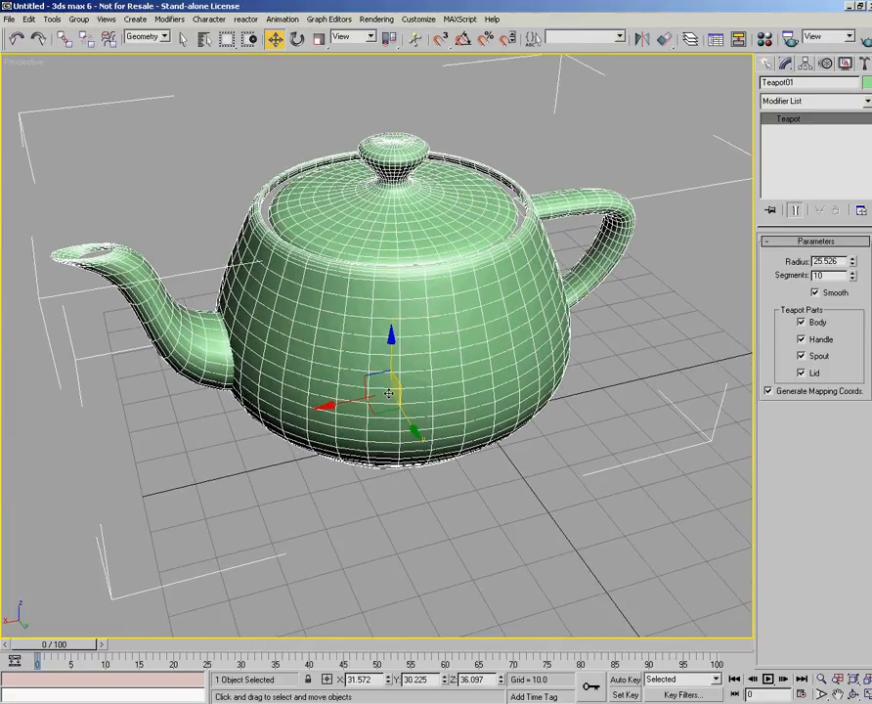
pyautogui.keyDown('alt'); pyautogui.moveTo(430, 395); pyautogui.dragTo(401, 398, button='middle'); pyautogui.keyUp('alt')
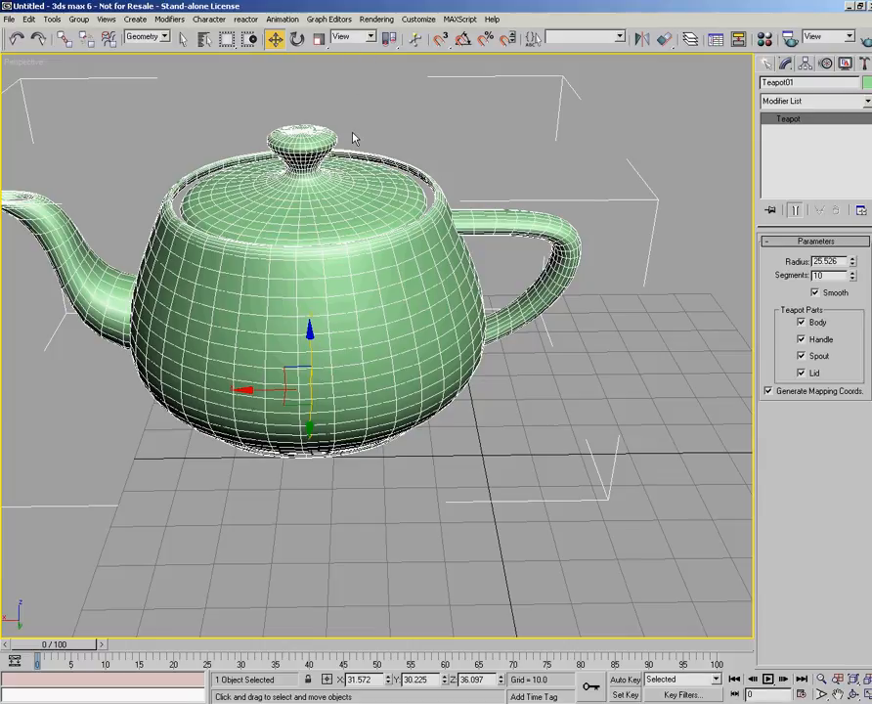
# Rotate the teapot freehand to about -47 degrees around the Y axis
pyautogui.press('e')
pyautogui.moveTo(383, 340); pyautogui.dragTo(389, 362)
pyautogui.keyDown('alt'); pyautogui.moveTo(389, 363); pyautogui.dragTo(409, 303, button='middle'); pyautogui.keyUp('alt')
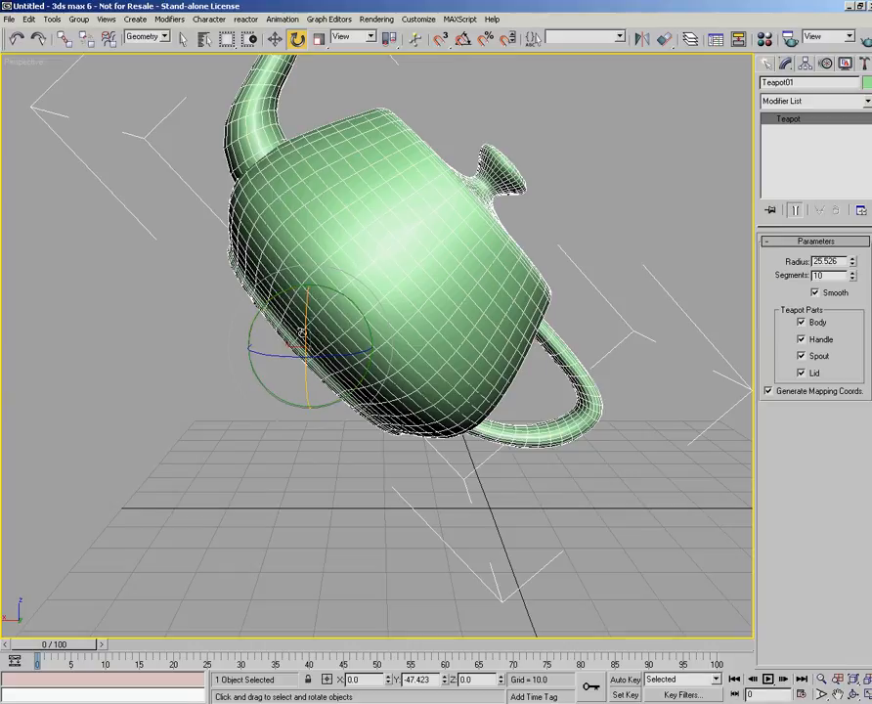
# Set the reference coordinate system to Local and rotate the teapot freehand about its own axes
pyautogui.click(371, 37)
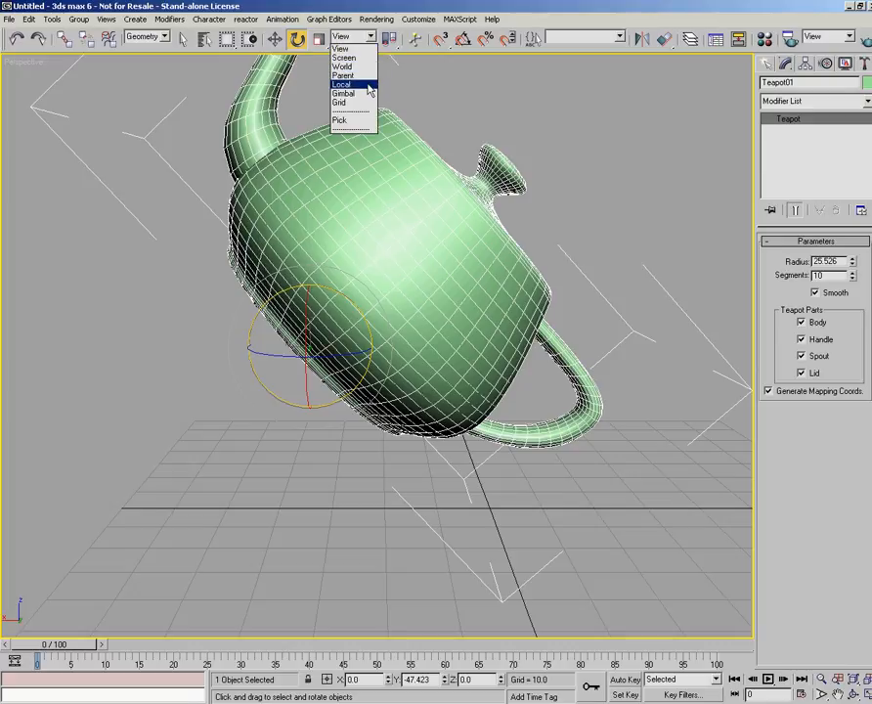
pyautogui.click(368, 85)
pyautogui.keyDown('alt'); pyautogui.moveTo(428, 241); pyautogui.dragTo(362, 294, button='middle'); pyautogui.keyUp('alt')
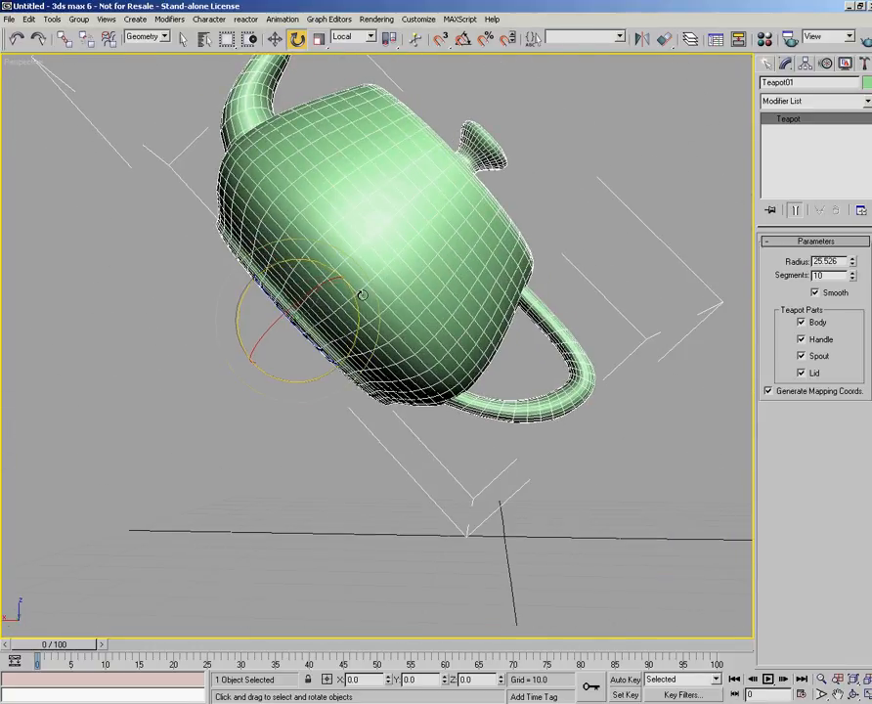
pyautogui.moveTo(357, 298); pyautogui.dragTo(314, 340)
pyautogui.keyDown('alt'); pyautogui.moveTo(314, 340); pyautogui.dragTo(396, 350, button='middle'); pyautogui.keyUp('alt')
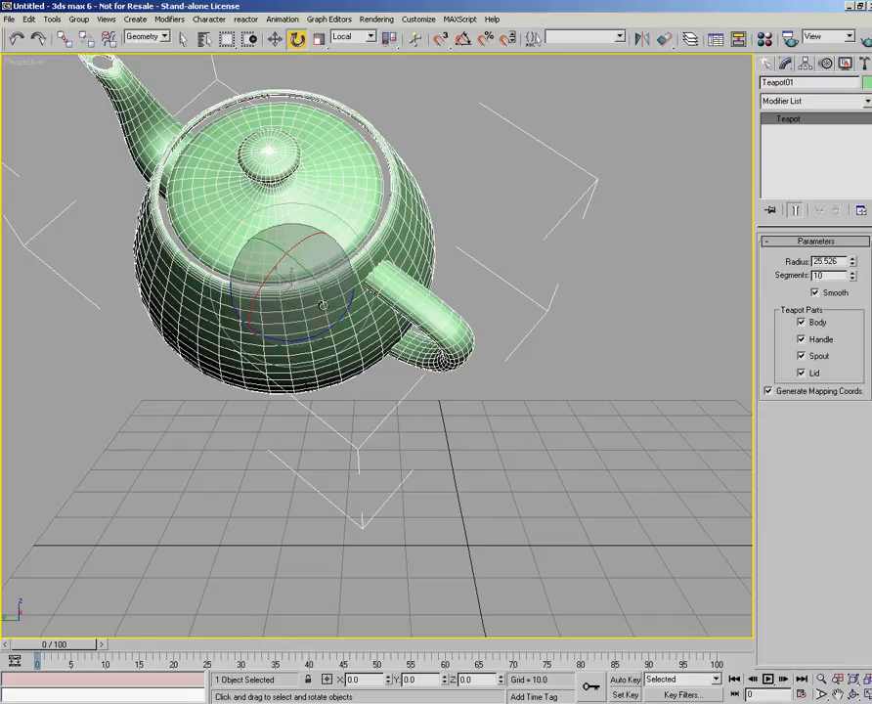
pyautogui.moveTo(292, 281); pyautogui.dragTo(308, 269)
pyautogui.moveTo(256, 282); pyautogui.dragTo(307, 213)
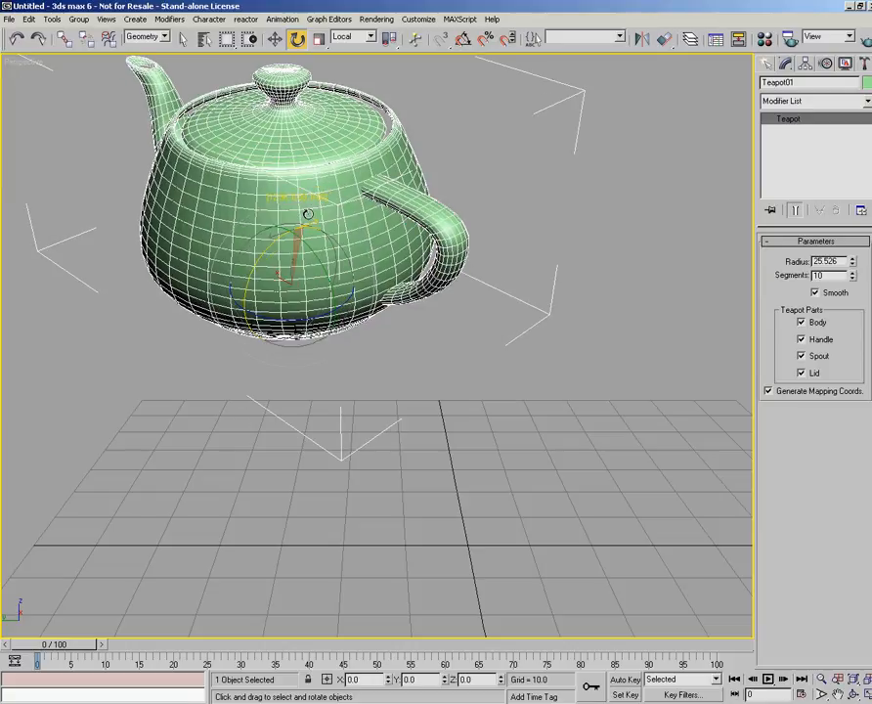
# Try the View and Screen reference coordinate systems, rotating the teapot freehand in Screen to about X -14.0, Y -16.5, Z 52.3 degrees
pyautogui.click(372, 37)
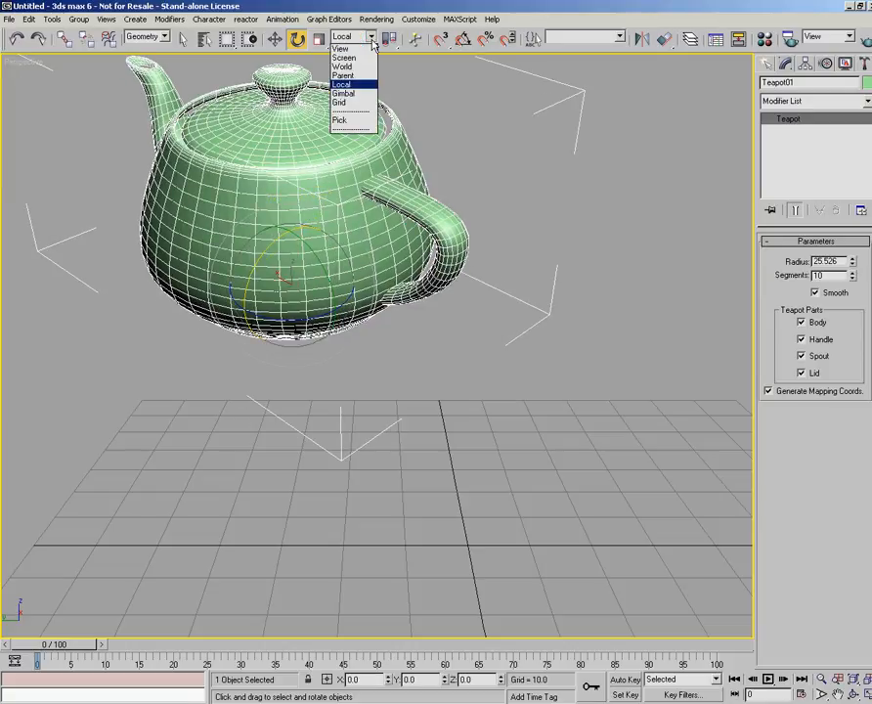
pyautogui.click(340, 48)
pyautogui.keyDown('alt'); pyautogui.moveTo(414, 102); pyautogui.dragTo(344, 204, button='middle'); pyautogui.keyUp('alt')
pyautogui.click(372, 38)
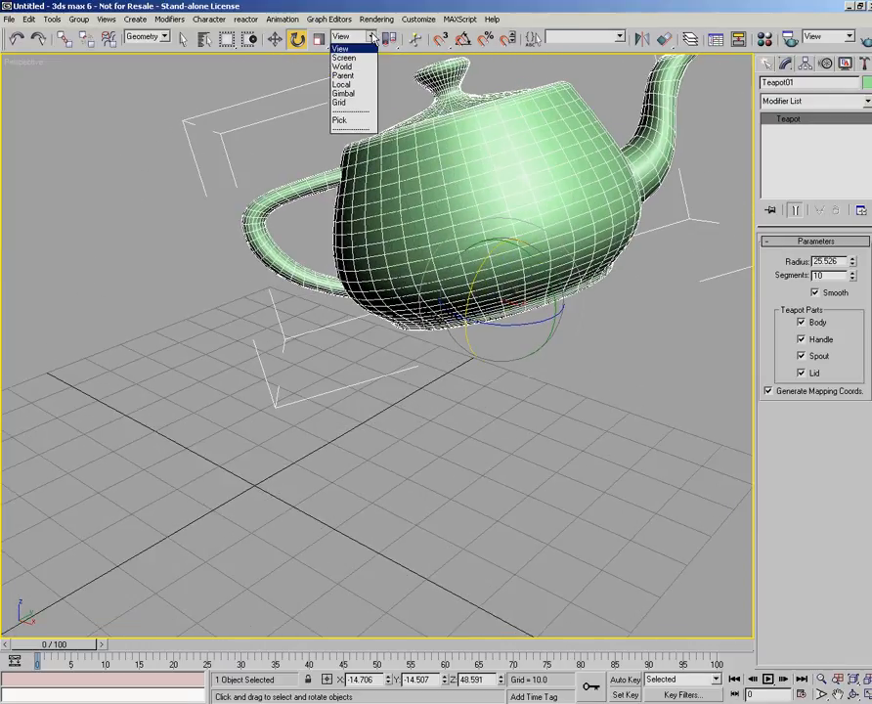
pyautogui.click(363, 58)
pyautogui.moveTo(533, 259)
pyautogui.keyDown('alt'); pyautogui.mouseDown(button='middle')
pyautogui.moveTo(553, 268)
pyautogui.moveTo(512, 287)
pyautogui.moveTo(513, 258)
pyautogui.moveTo(291, 283)
pyautogui.moveTo(383, 312)
pyautogui.moveTo(502, 207)
pyautogui.moveTo(639, 204)
pyautogui.moveTo(586, 161)
pyautogui.moveTo(523, 130)
pyautogui.moveTo(445, 122)
pyautogui.moveTo(365, 184)
pyautogui.moveTo(337, 250)
pyautogui.moveTo(436, 285)
pyautogui.moveTo(529, 255)
pyautogui.moveTo(518, 262)
pyautogui.mouseUp(button='middle'); pyautogui.keyUp('alt')
pyautogui.moveTo(467, 317); pyautogui.dragTo(469, 343)
pyautogui.moveTo(472, 291); pyautogui.dragTo(394, 179)
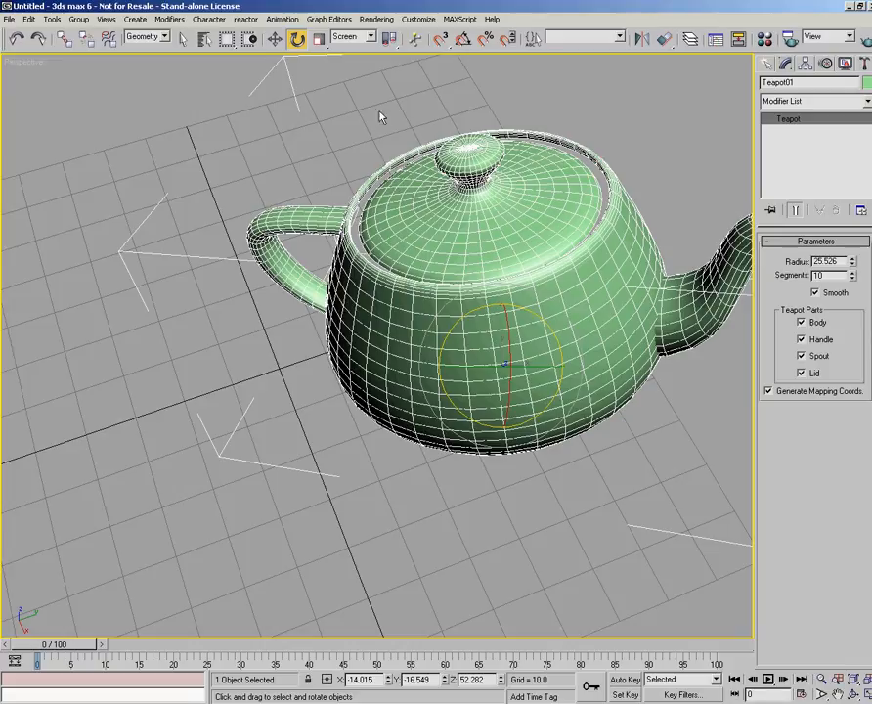
# Try the Parent reference coordinate system on the teapot, and return to View with the Move tool active
pyautogui.click(371, 37)
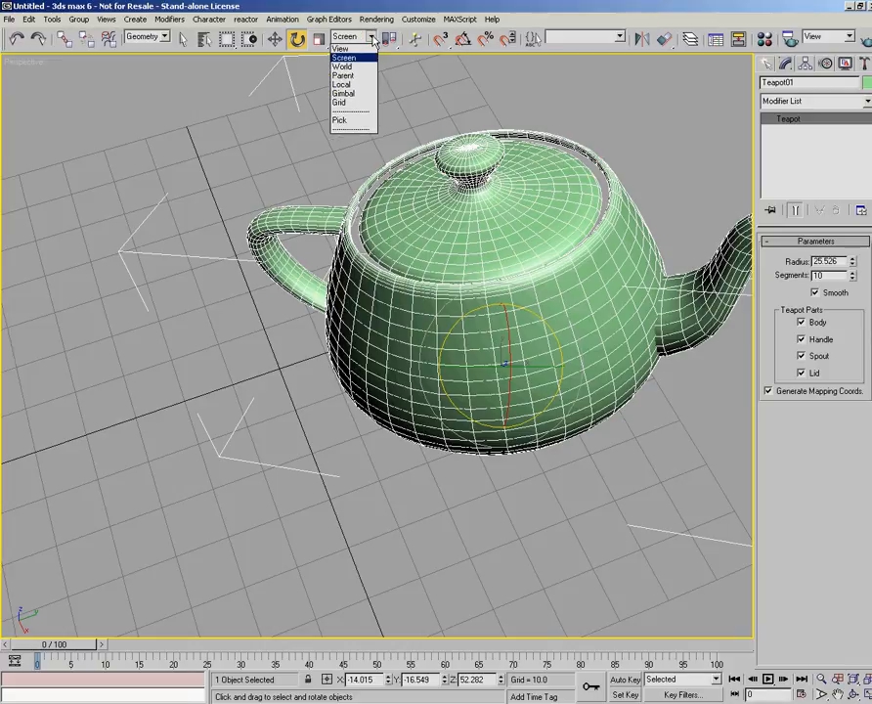
pyautogui.click(344, 76)
pyautogui.keyDown('alt'); pyautogui.moveTo(547, 312); pyautogui.dragTo(553, 307, button='middle'); pyautogui.keyUp('alt')
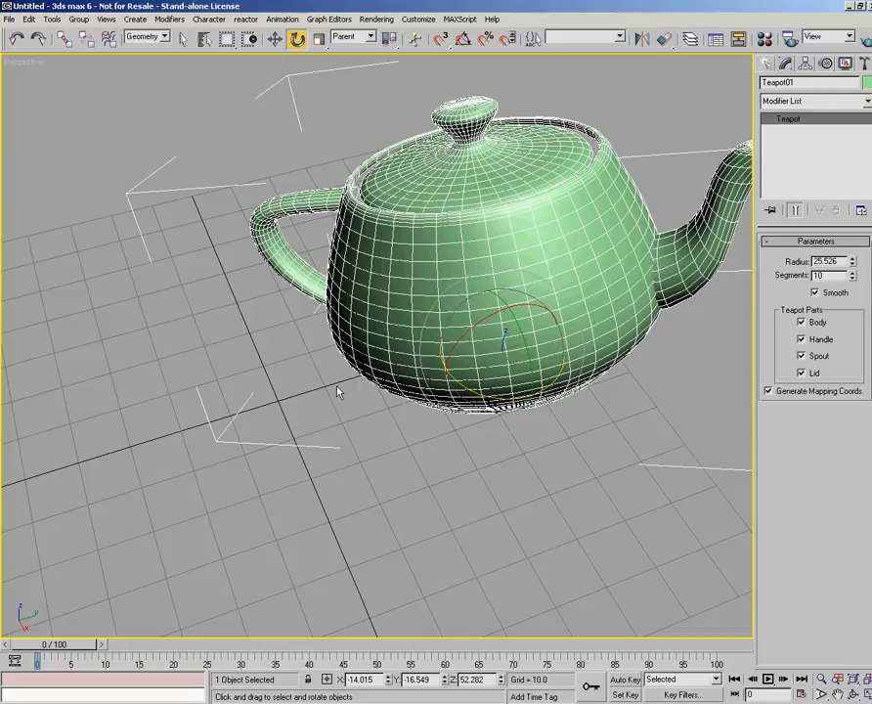
pyautogui.click(372, 37)
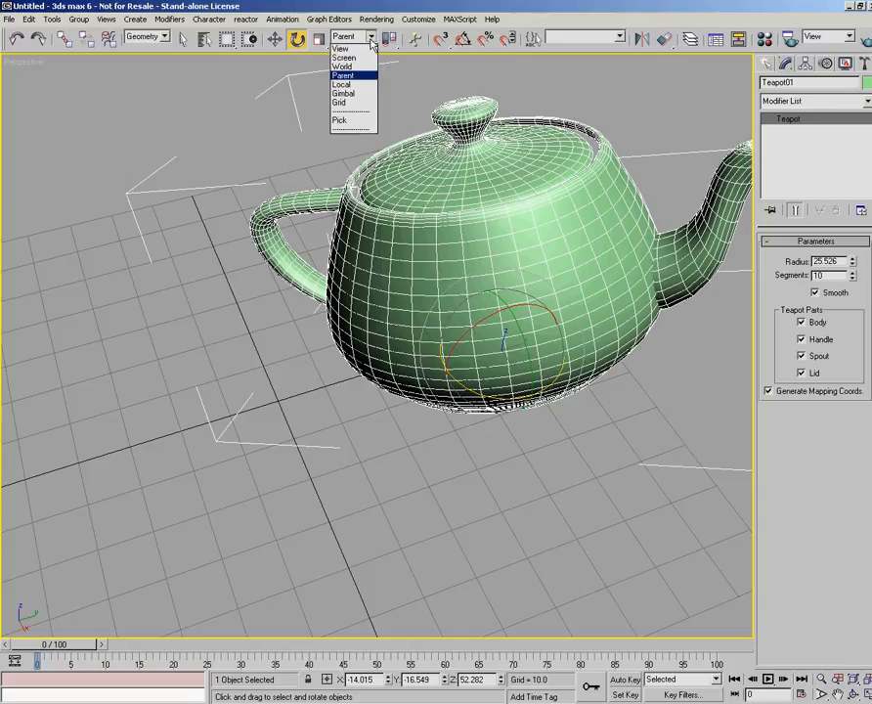
pyautogui.click(366, 47)
pyautogui.keyDown('alt'); pyautogui.moveTo(513, 172); pyautogui.dragTo(307, 112, button='middle'); pyautogui.keyUp('alt')
pyautogui.click(275, 39)
pyautogui.keyDown('alt'); pyautogui.moveTo(438, 164); pyautogui.dragTo(403, 169, button='middle'); pyautogui.keyUp('alt')
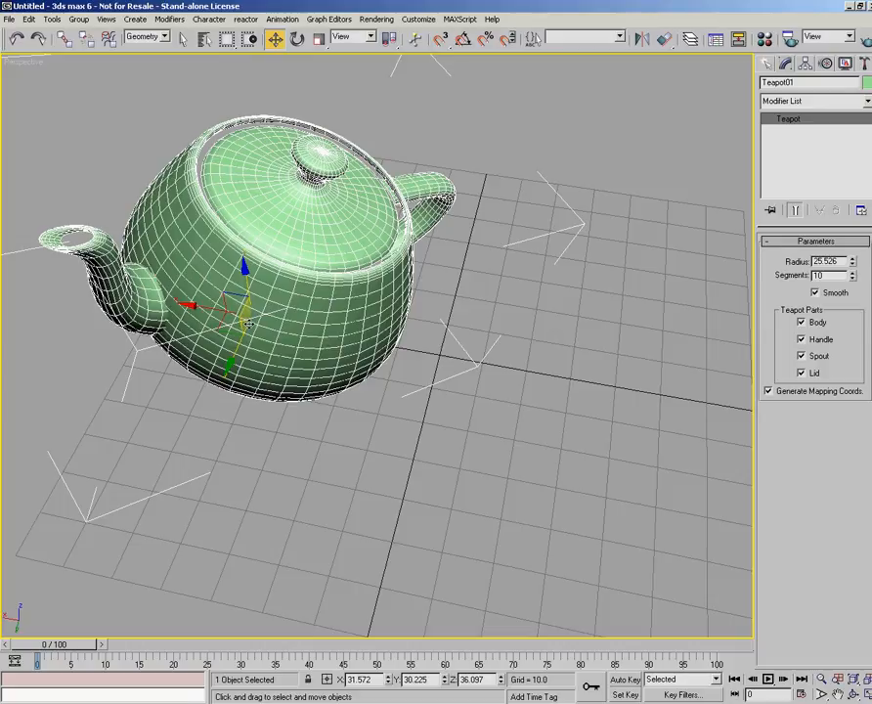
# Clone the teapot as one independent copy named Teapot02, placed about 60 units away along negative X
pyautogui.keyDown('alt'); pyautogui.moveTo(297, 258); pyautogui.dragTo(245, 324, button='middle'); pyautogui.keyUp('alt')
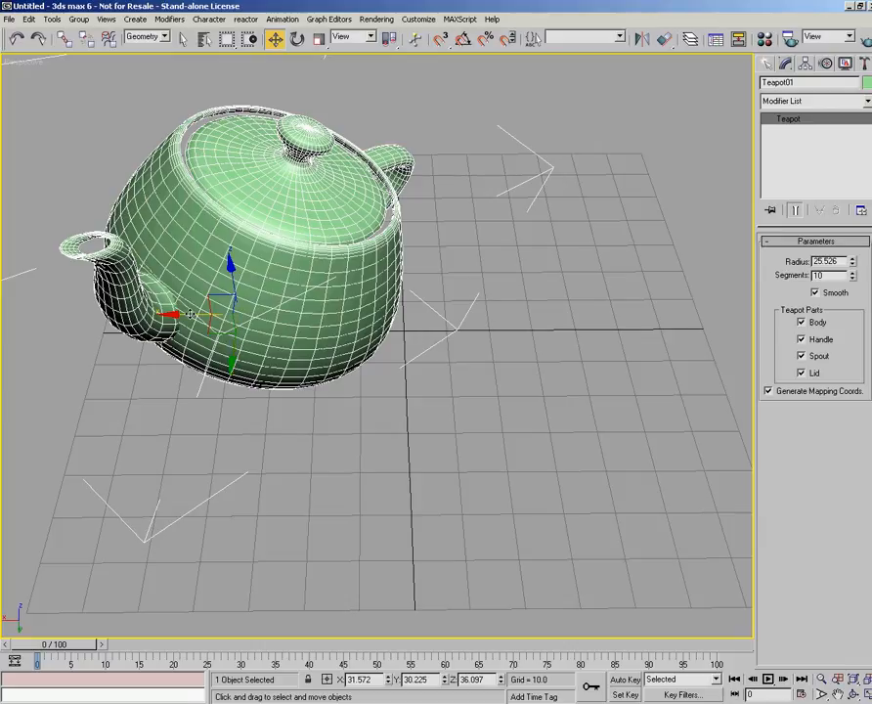
pyautogui.keyDown('shift'); pyautogui.moveTo(188, 315); pyautogui.dragTo(516, 312); pyautogui.keyUp('shift')
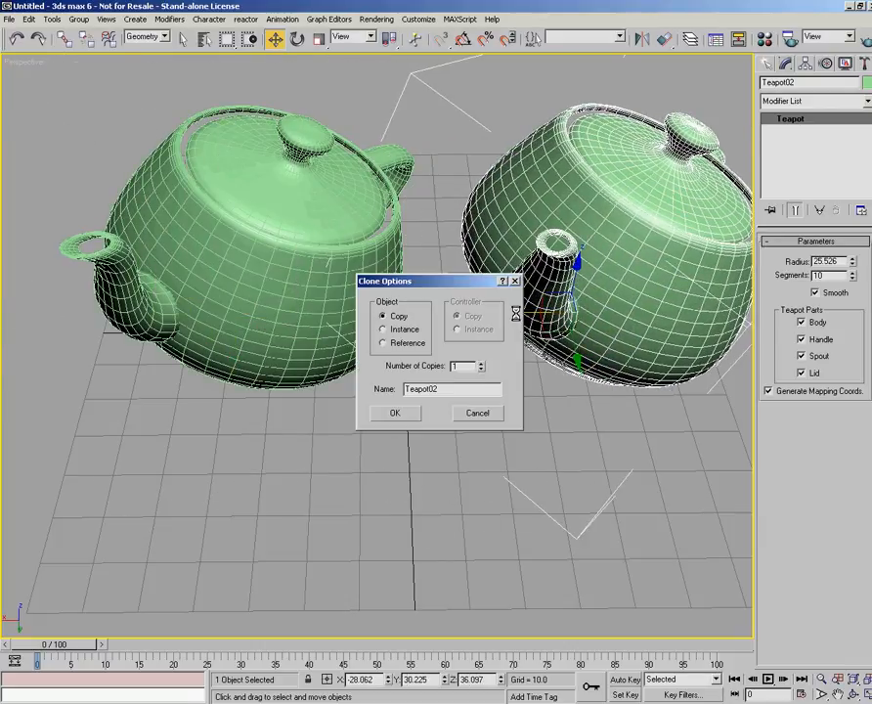
pyautogui.click(417, 414)
# Select both teapots together and examine their shared move gizmo from several angles
pyautogui.moveTo(496, 369)
pyautogui.keyDown('alt'); pyautogui.mouseDown(button='middle')
pyautogui.moveTo(463, 416)
pyautogui.moveTo(522, 375)
pyautogui.moveTo(464, 367)
pyautogui.moveTo(415, 409)
pyautogui.mouseUp(button='middle'); pyautogui.keyUp('alt')
pyautogui.moveTo(205, 161); pyautogui.dragTo(521, 502)
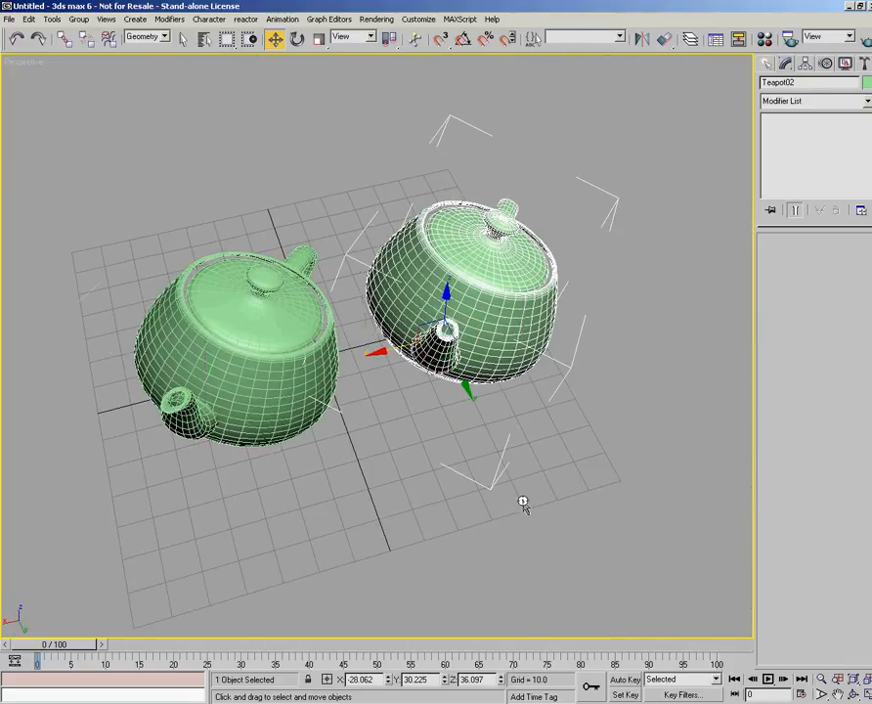
pyautogui.keyDown('alt'); pyautogui.moveTo(559, 431); pyautogui.dragTo(539, 367, button='middle'); pyautogui.keyUp('alt')
pyautogui.keyDown('alt'); pyautogui.moveTo(382, 402); pyautogui.dragTo(333, 327, button='middle'); pyautogui.keyUp('alt')
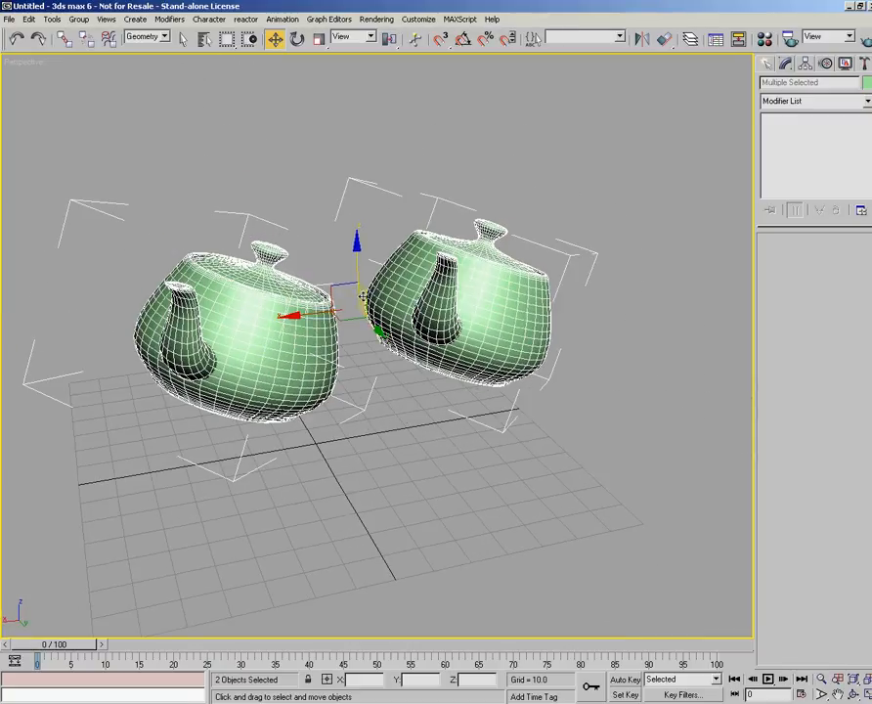
pyautogui.scroll(3, 372, 354)
pyautogui.keyDown('alt'); pyautogui.moveTo(442, 346); pyautogui.dragTo(346, 375, button='middle'); pyautogui.keyUp('alt')
pyautogui.scroll(-3, 346, 375)
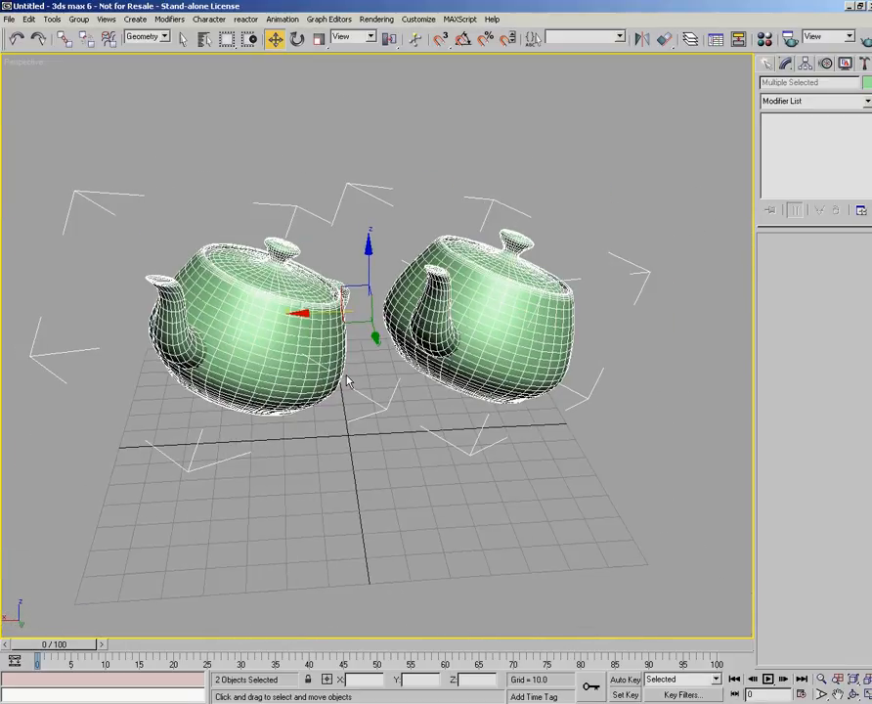
# Rotate the two selected teapots freehand around their common centre
pyautogui.press('e')
pyautogui.moveTo(371, 244); pyautogui.dragTo(342, 327)
pyautogui.keyDown('alt'); pyautogui.moveTo(281, 387); pyautogui.dragTo(374, 428, button='middle'); pyautogui.keyUp('alt')
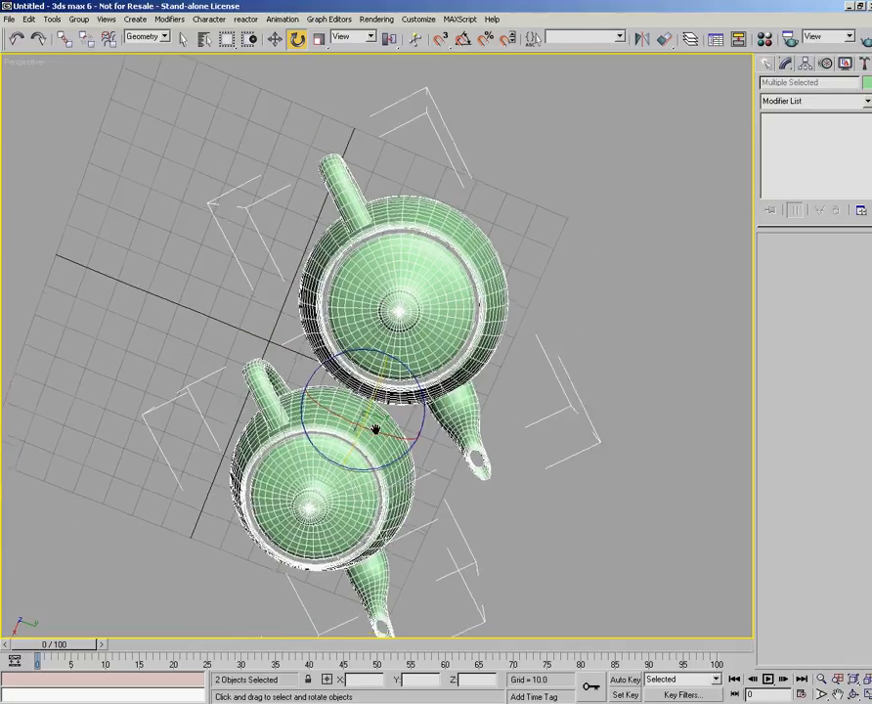
# Clone one of the two teapots with the Move tool to make a third teapot
pyautogui.scroll(-4, 332, 205)
pyautogui.click(275, 39)
pyautogui.click(461, 158)
pyautogui.click(400, 301)
pyautogui.moveTo(400, 301)
pyautogui.mouseDown()
pyautogui.moveTo(395, 259)
pyautogui.moveTo(224, 274)
pyautogui.mouseUp()
pyautogui.click(394, 415)
# Select all three teapots and display the viewport in wireframe
pyautogui.keyDown('alt'); pyautogui.moveTo(488, 432); pyautogui.dragTo(244, 160, button='middle'); pyautogui.keyUp('alt')
pyautogui.moveTo(211, 136); pyautogui.dragTo(581, 482)
pyautogui.moveTo(580, 483)
pyautogui.keyDown('alt'); pyautogui.mouseDown(button='middle')
pyautogui.moveTo(494, 465)
pyautogui.moveTo(483, 363)
pyautogui.moveTo(432, 416)
pyautogui.moveTo(322, 413)
pyautogui.moveTo(355, 373)
pyautogui.moveTo(401, 381)
pyautogui.moveTo(385, 445)
pyautogui.moveTo(400, 394)
pyautogui.moveTo(477, 414)
pyautogui.moveTo(618, 402)
pyautogui.moveTo(635, 380)
pyautogui.moveTo(422, 436)
pyautogui.mouseUp(button='middle'); pyautogui.keyUp('alt')
pyautogui.scroll(5, 356, 373)
pyautogui.press('F3')
pyautogui.scroll(-5, 636, 380)
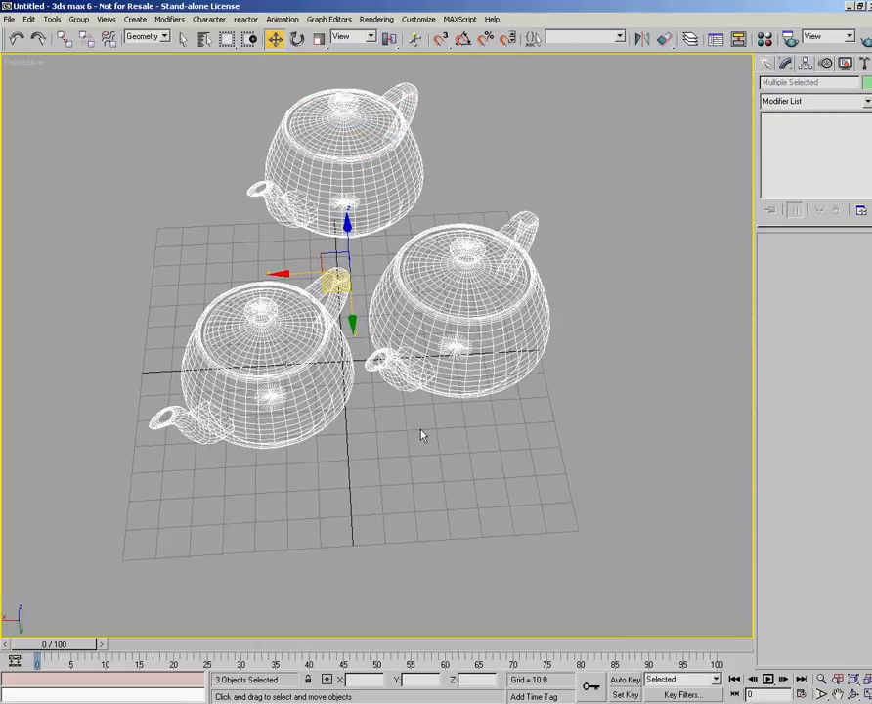
# Rotate the three teapots freehand around their shared selection centre
pyautogui.keyDown('alt'); pyautogui.moveTo(331, 256); pyautogui.dragTo(371, 201, button='middle'); pyautogui.keyUp('alt')
pyautogui.press('e')
pyautogui.moveTo(371, 201)
pyautogui.mouseDown()
pyautogui.moveTo(263, 169)
pyautogui.moveTo(432, 181)
pyautogui.moveTo(322, 264)
pyautogui.moveTo(336, 172)
pyautogui.moveTo(371, 223)
pyautogui.mouseUp()
pyautogui.keyDown('alt'); pyautogui.moveTo(372, 223); pyautogui.dragTo(376, 280, button='middle'); pyautogui.keyUp('alt')
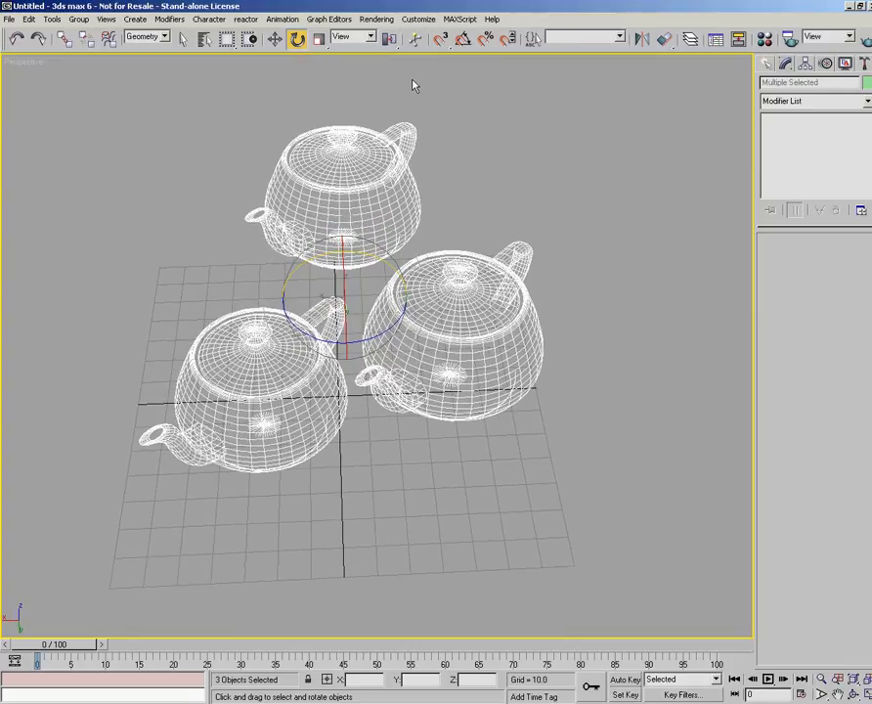
# Set the transform centre to Use Pivot Point Center and rotate the three teapots freehand, each around its own pivot
pyautogui.click(388, 39)
pyautogui.moveTo(390, 40); pyautogui.dragTo(396, 66)
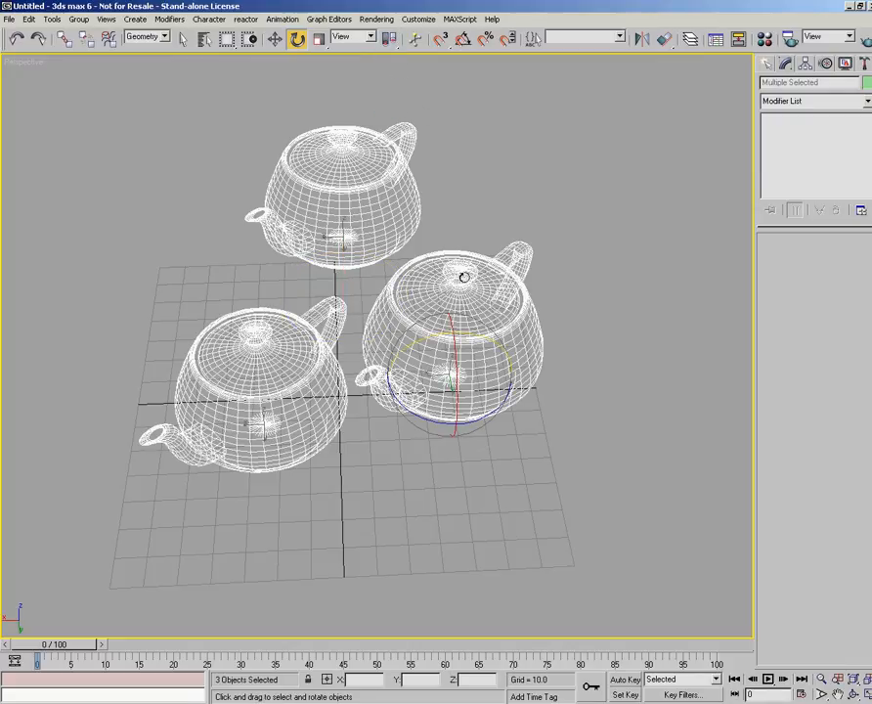
pyautogui.moveTo(466, 329)
pyautogui.mouseDown()
pyautogui.moveTo(397, 348)
pyautogui.moveTo(500, 341)
pyautogui.moveTo(474, 342)
pyautogui.mouseUp()
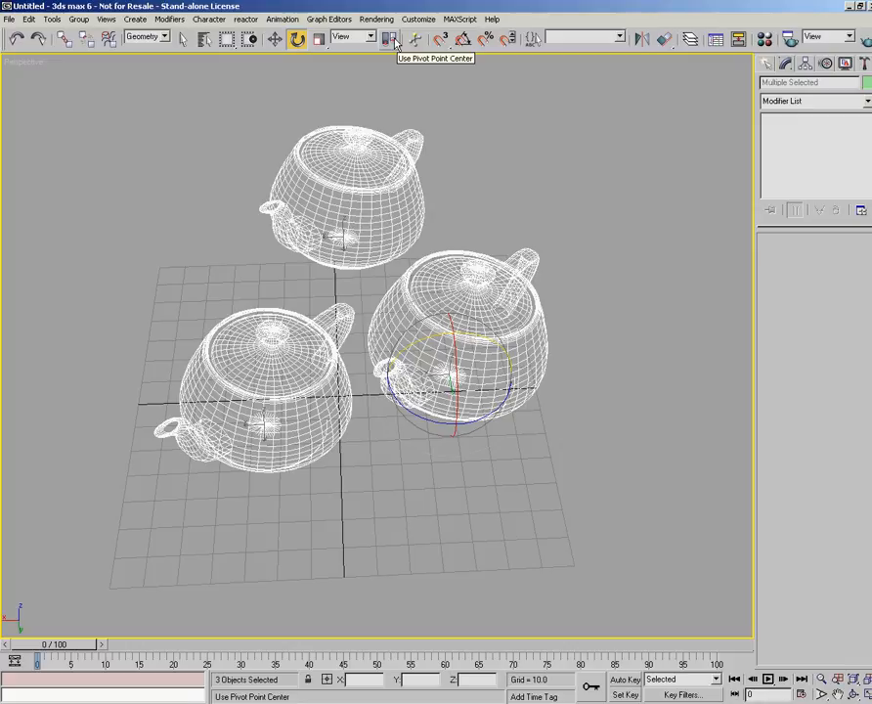
pyautogui.moveTo(440, 334); pyautogui.dragTo(471, 375)
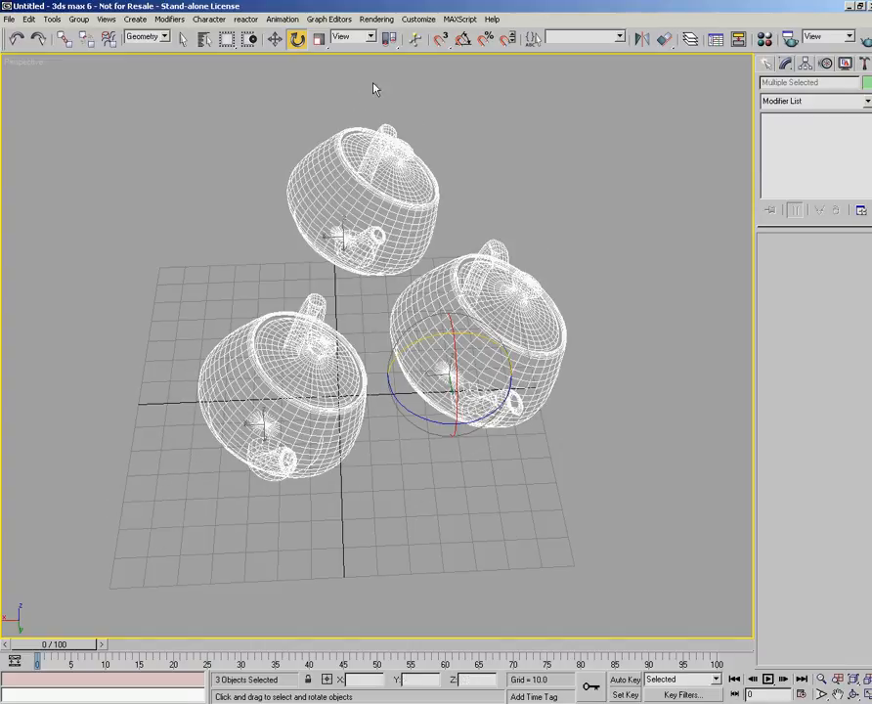
# Set the transform centre to Use Transform Coordinate Center and rotate the three teapots freehand around the world origin
pyautogui.moveTo(389, 39); pyautogui.dragTo(397, 84)
pyautogui.moveTo(366, 320); pyautogui.dragTo(438, 198)
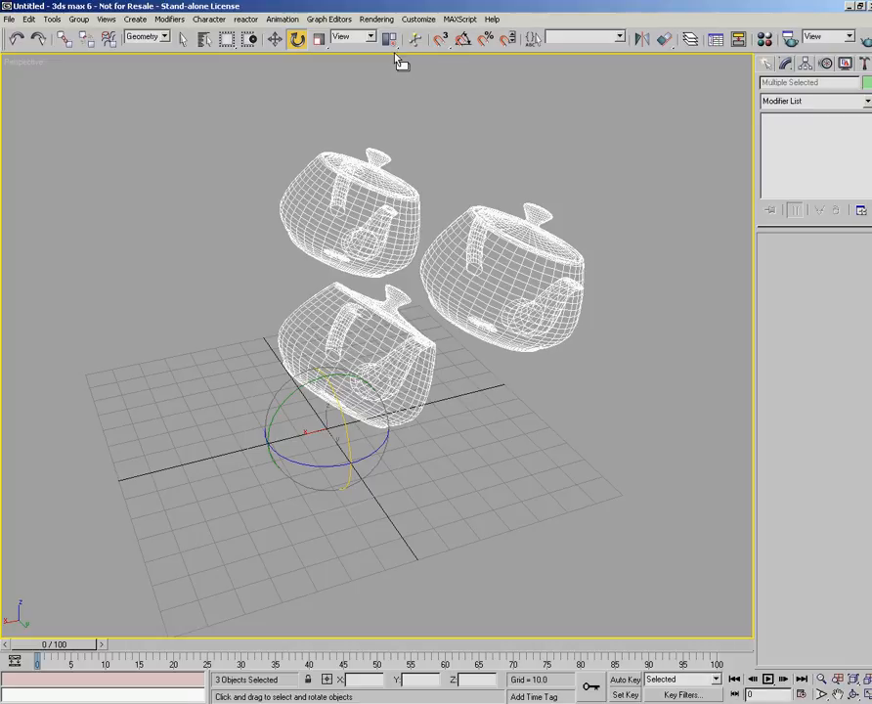
pyautogui.moveTo(333, 401)
pyautogui.mouseDown()
pyautogui.moveTo(319, 408)
pyautogui.moveTo(352, 457)
pyautogui.moveTo(337, 421)
pyautogui.moveTo(343, 411)
pyautogui.moveTo(294, 420)
pyautogui.moveTo(126, 412)
pyautogui.moveTo(358, 426)
pyautogui.moveTo(410, 417)
pyautogui.moveTo(419, 424)
pyautogui.mouseUp()
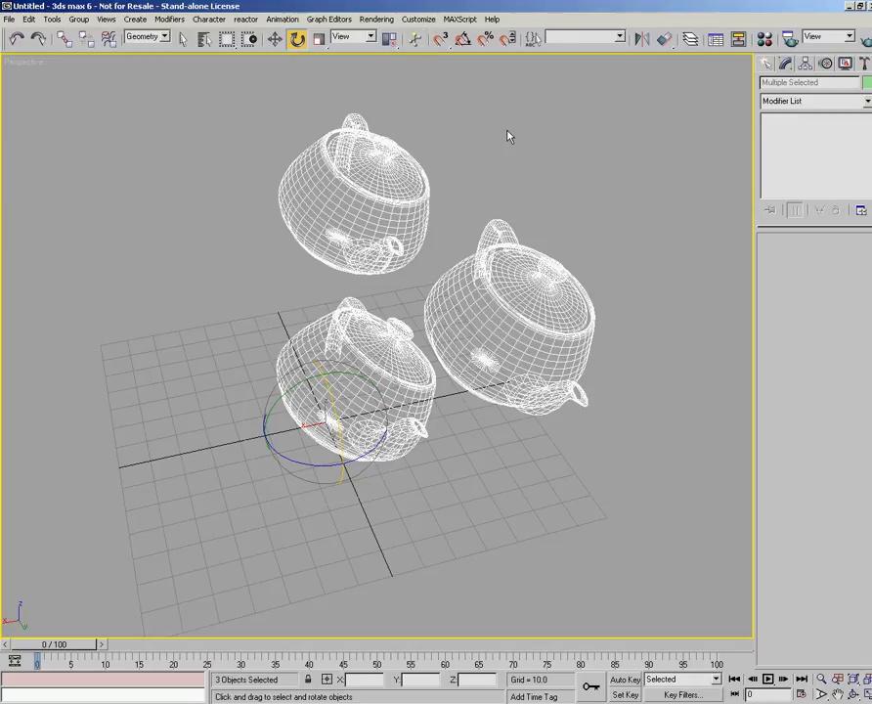
# Delete all three teapots and create a new teapot with a radius of about 9.6 at the grid origin
pyautogui.moveTo(234, 159); pyautogui.dragTo(592, 445)
pyautogui.press('Delete')
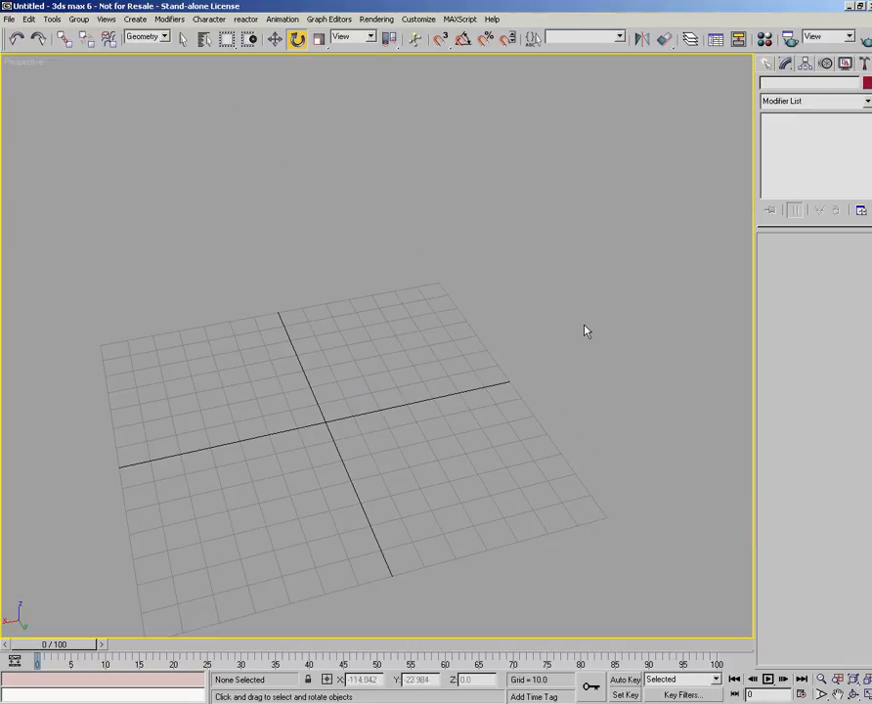
pyautogui.click(767, 63)
pyautogui.click(789, 209)
pyautogui.moveTo(326, 422); pyautogui.dragTo(357, 415)
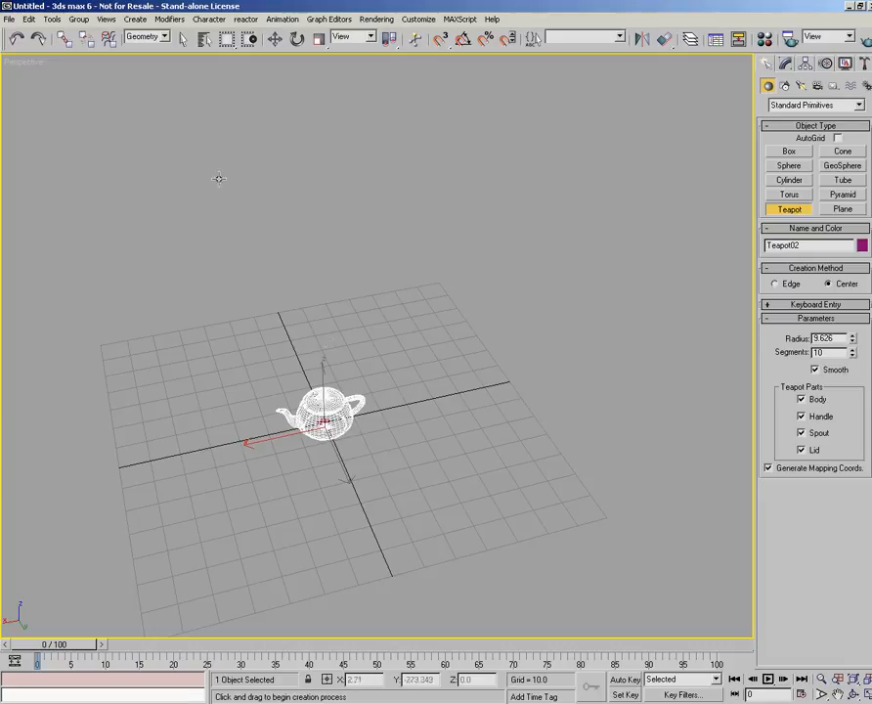
# Delete the larger new teapot and select the tiny one at the grid origin
pyautogui.click(274, 38)
pyautogui.click(273, 163)
pyautogui.click(328, 408)
pyautogui.press('Delete')
pyautogui.click(323, 422)
pyautogui.moveTo(348, 443); pyautogui.dragTo(417, 406, button='middle')
pyautogui.scroll(2, 427, 401)
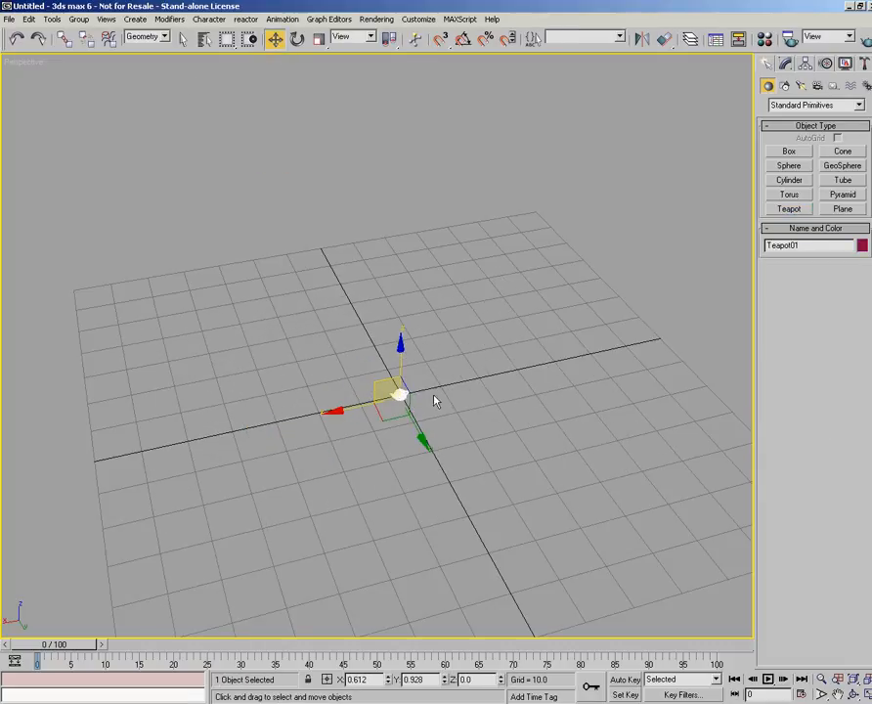
# Increase the tiny teapot's radius to about 32.4 in its parameters
pyautogui.moveTo(527, 287); pyautogui.dragTo(445, 288, button='middle')
pyautogui.click(785, 63)
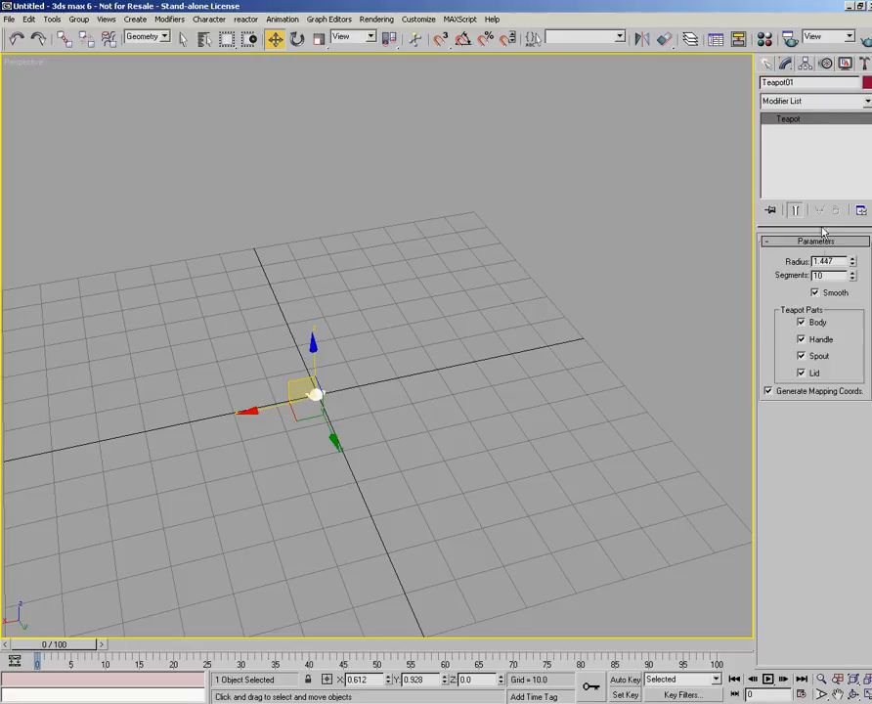
pyautogui.moveTo(855, 271); pyautogui.dragTo(864, 312)
pyautogui.scroll(-5, 382, 401)
pyautogui.scroll(5, 390, 412)
pyautogui.moveTo(382, 402); pyautogui.dragTo(440, 391, button='middle')
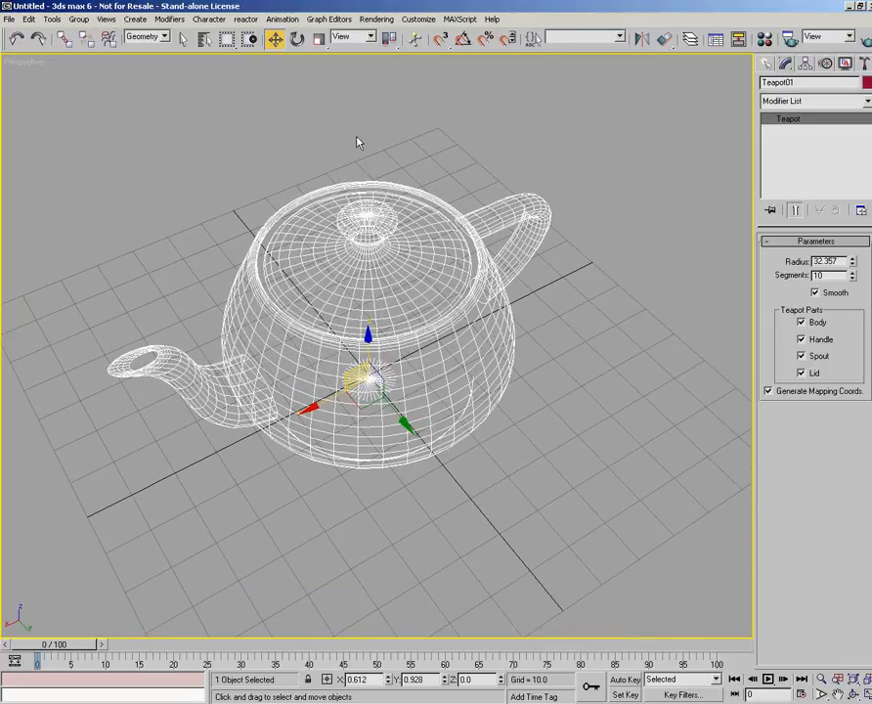
# Activate Select and Manipulate and adjust the teapot's radius freehand with its circular manipulator
pyautogui.click(415, 39)
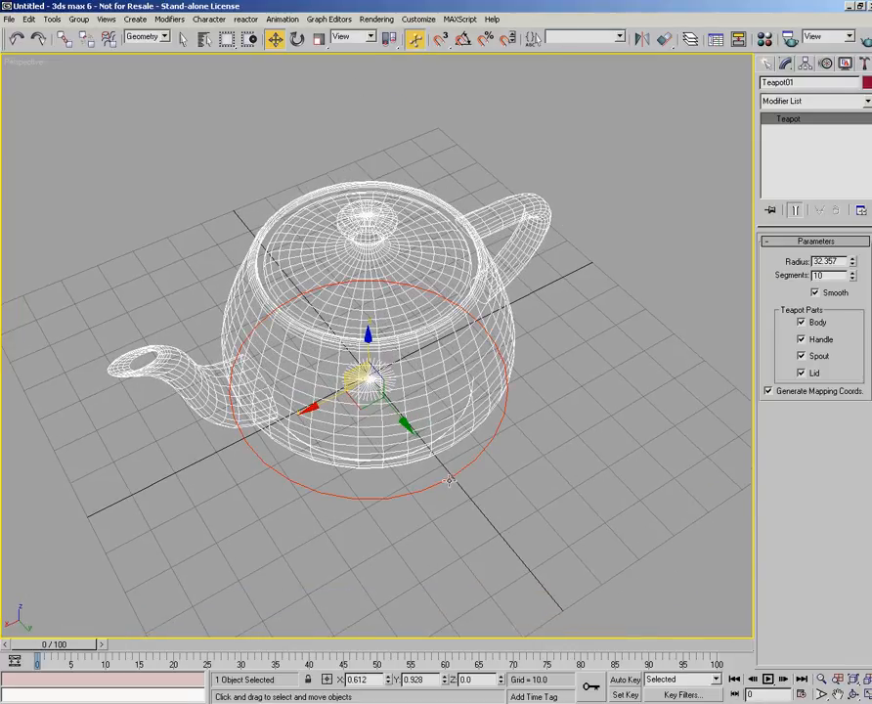
pyautogui.moveTo(449, 478); pyautogui.dragTo(402, 499)
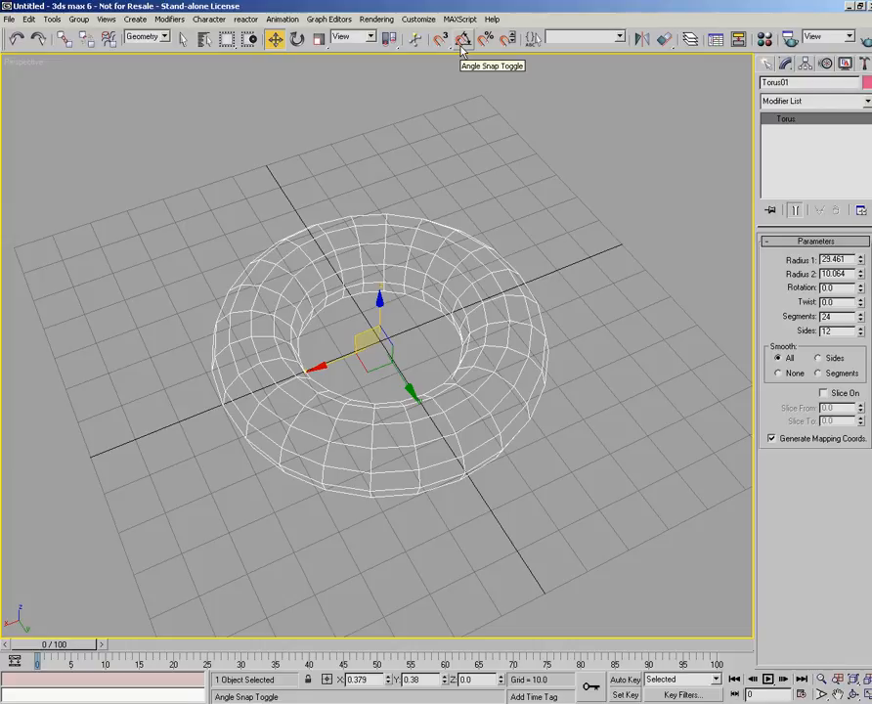
# Rotate the torus around Z to 115 degrees with angle snap on, and freehand to about 139.5 degrees with it off
pyautogui.press('a')
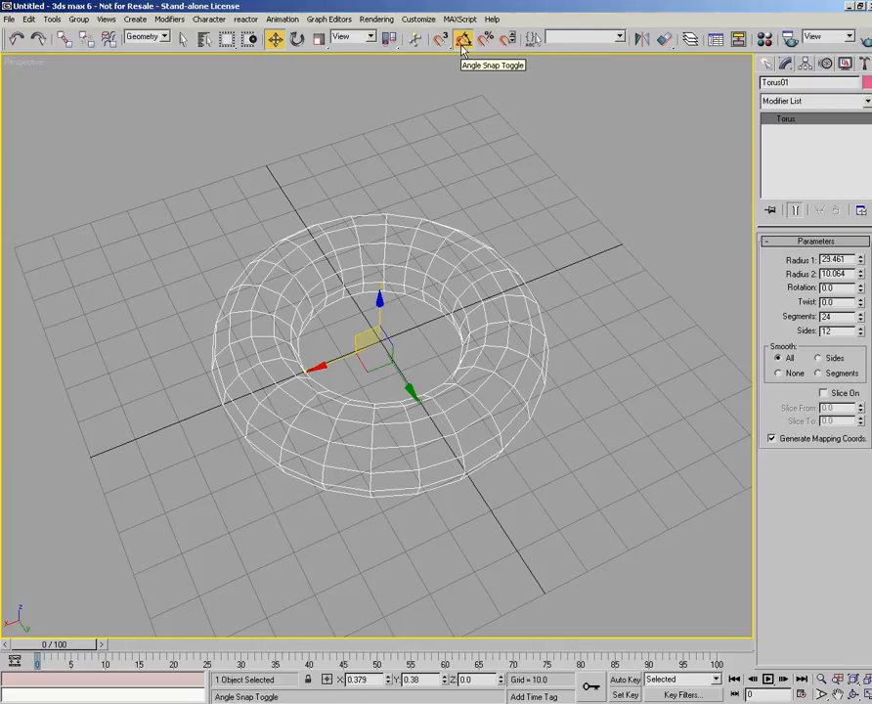
pyautogui.keyDown('alt'); pyautogui.moveTo(459, 108); pyautogui.dragTo(454, 169, button='middle'); pyautogui.keyUp('alt')
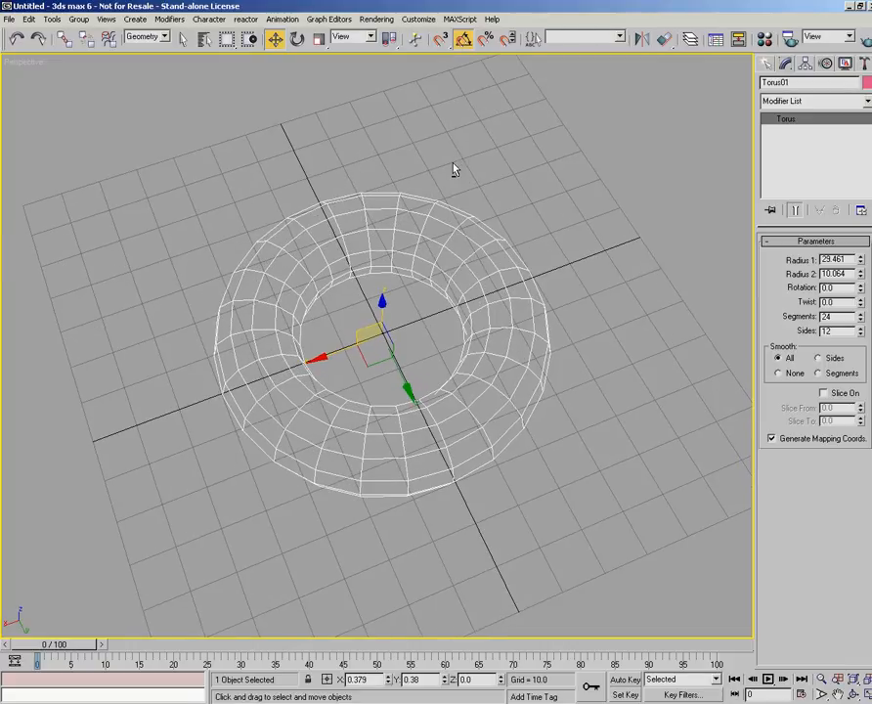
pyautogui.press('e')
pyautogui.moveTo(414, 387); pyautogui.dragTo(459, 118)
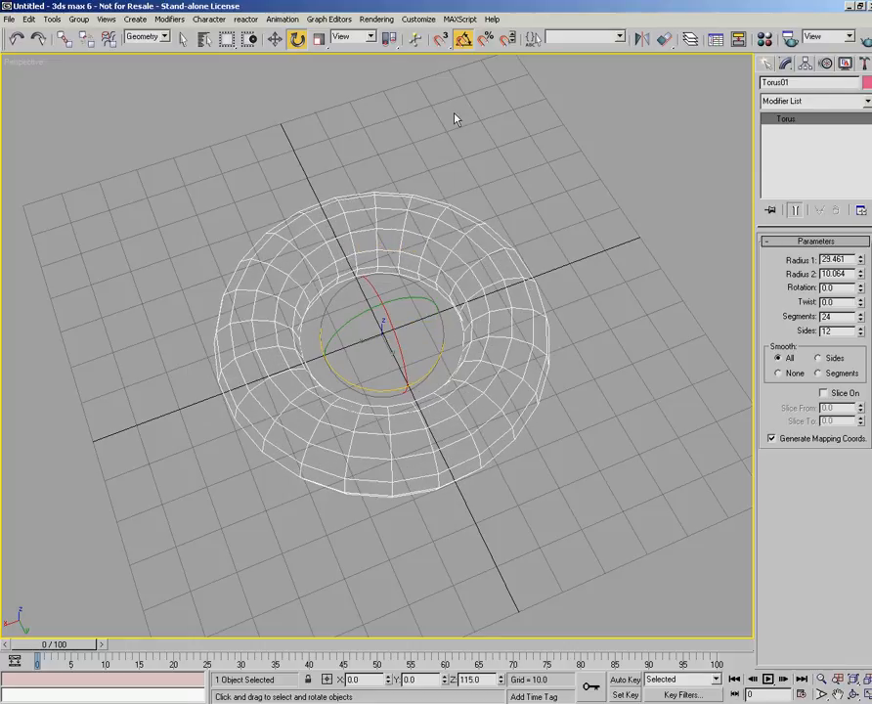
pyautogui.moveTo(430, 364); pyautogui.dragTo(460, 123)
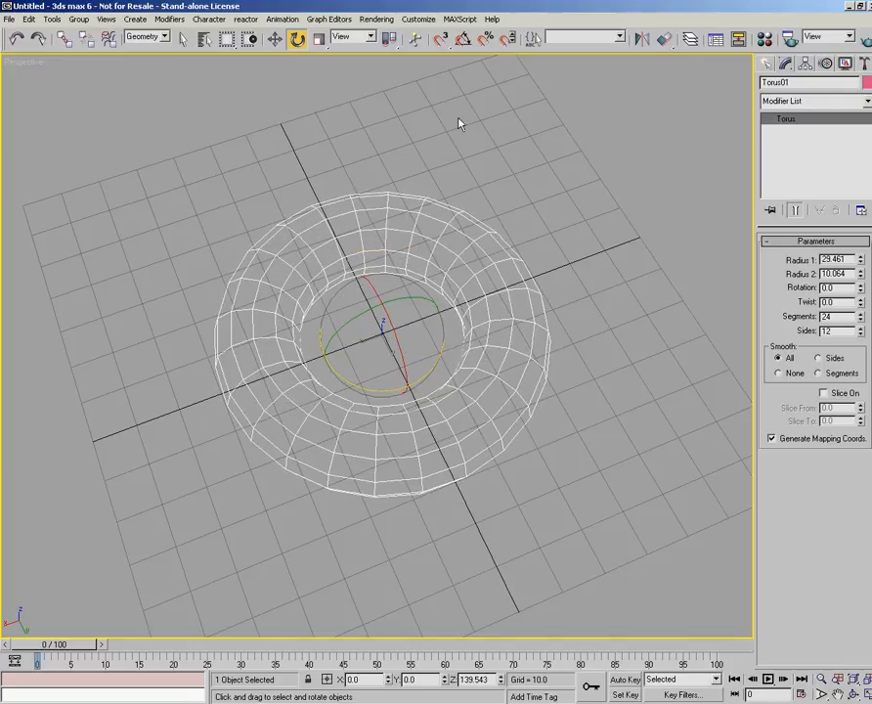
# Turn on percent snap and examine the angle and percent increments in the Grid and Snap Settings options
pyautogui.click(493, 46)
pyautogui.rightClick(491, 43)
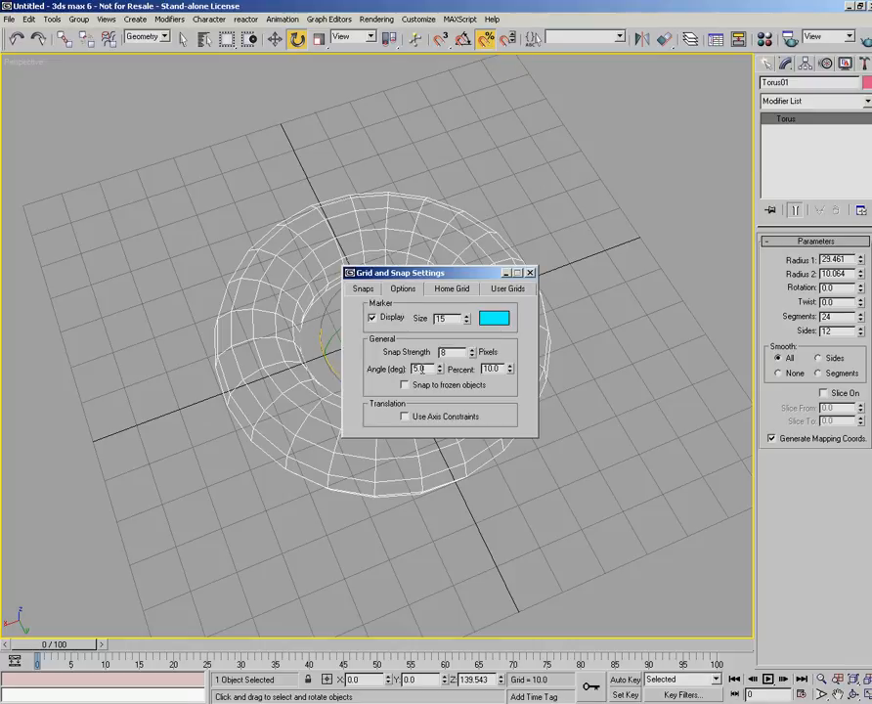
pyautogui.moveTo(439, 370)
pyautogui.mouseDown()
pyautogui.moveTo(440, 330)
pyautogui.moveTo(441, 371)
pyautogui.mouseUp()
pyautogui.click(529, 273)
# Rotate the torus around Z freehand to about 159.8 degrees, and with angle snap on to about -150.2 degrees
pyautogui.moveTo(389, 391); pyautogui.dragTo(464, 83)
pyautogui.click(465, 40)
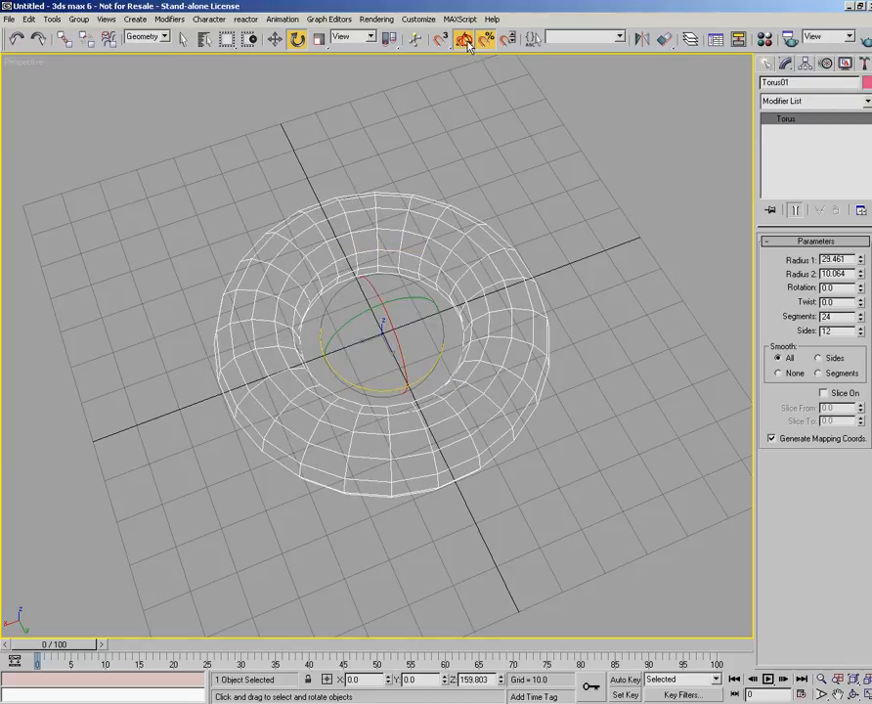
pyautogui.moveTo(428, 378); pyautogui.dragTo(429, 328)
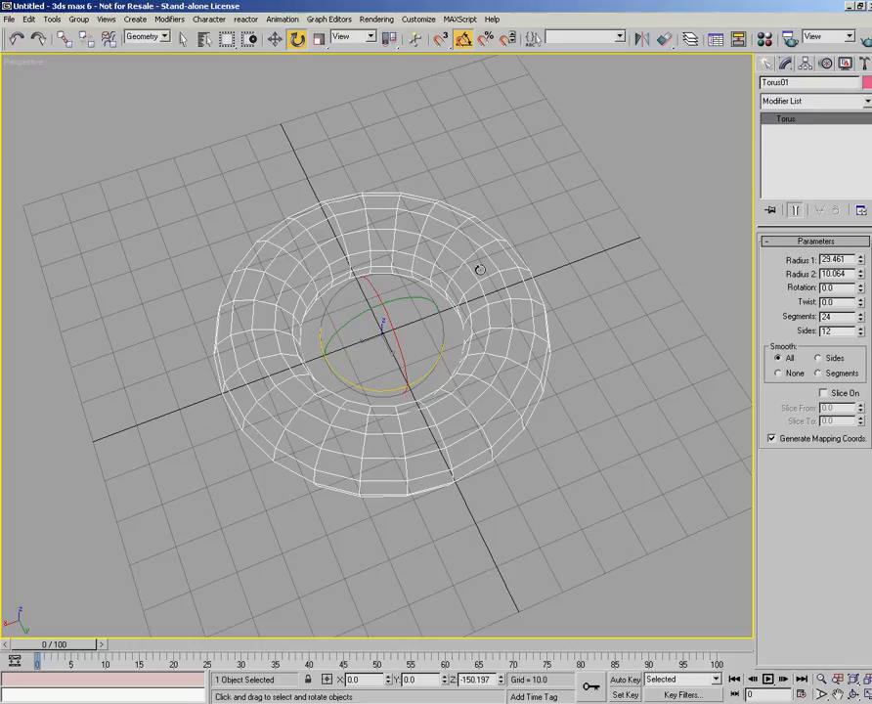
# Clone the torus once with Move as an independent copy at about X -63.5, Y -50.9
pyautogui.keyDown('alt'); pyautogui.moveTo(514, 305); pyautogui.dragTo(394, 367, button='middle'); pyautogui.keyUp('alt')
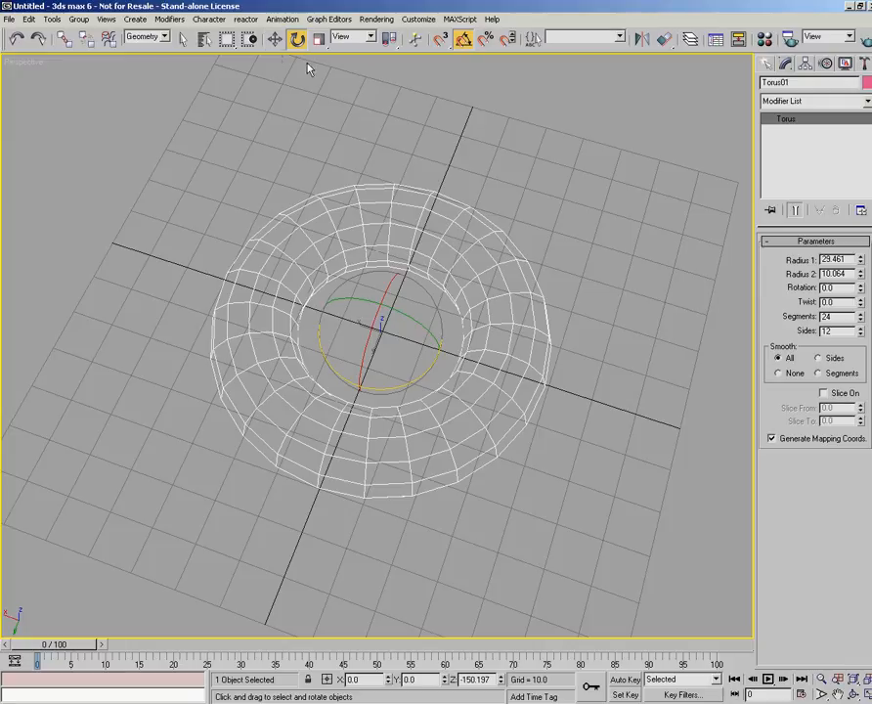
pyautogui.click(275, 39)
pyautogui.moveTo(533, 323); pyautogui.dragTo(457, 347, button='middle')
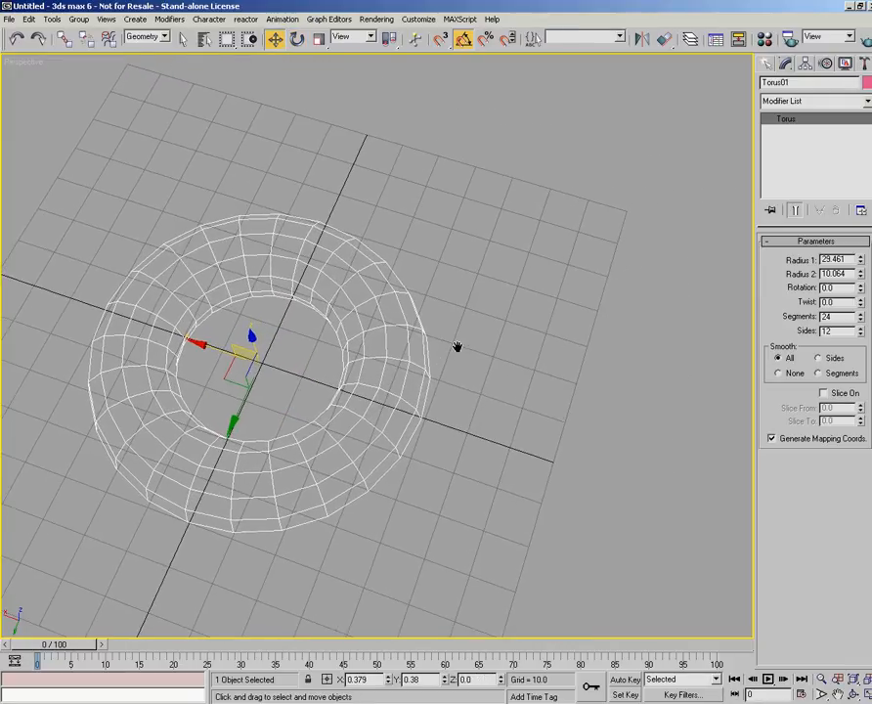
pyautogui.click(446, 280)
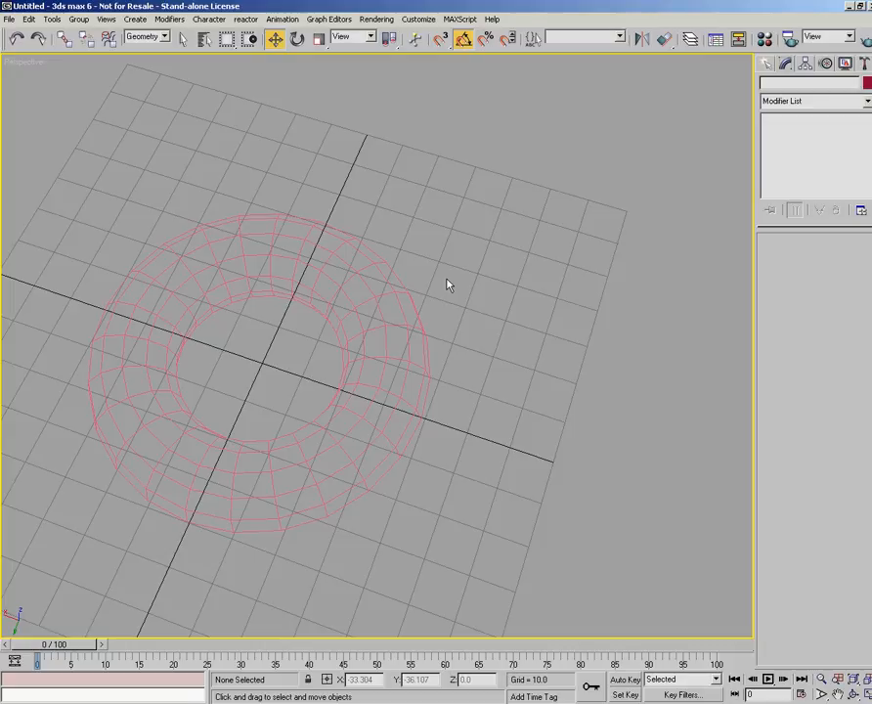
pyautogui.moveTo(446, 285)
pyautogui.mouseDown()
pyautogui.moveTo(200, 383)
pyautogui.moveTo(485, 322)
pyautogui.moveTo(565, 279)
pyautogui.mouseUp()
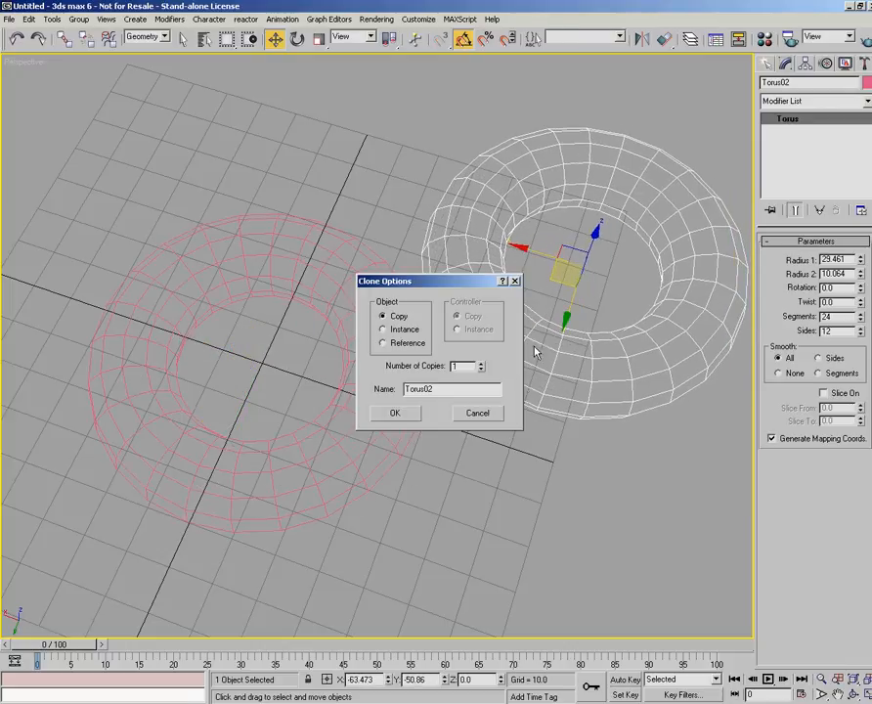
pyautogui.press('Return')
pyautogui.scroll(-3, 229, 567)
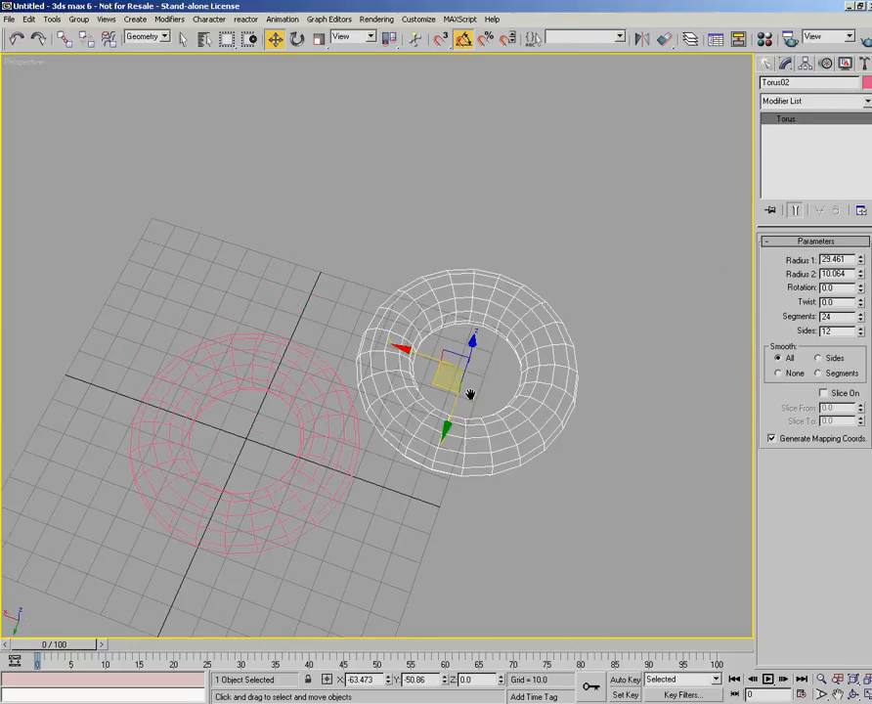
# Select both tori, save them as a named selection set called "my toroids", and clear the selection
pyautogui.moveTo(202, 232); pyautogui.dragTo(437, 510)
pyautogui.moveTo(437, 510); pyautogui.dragTo(486, 433, button='middle')
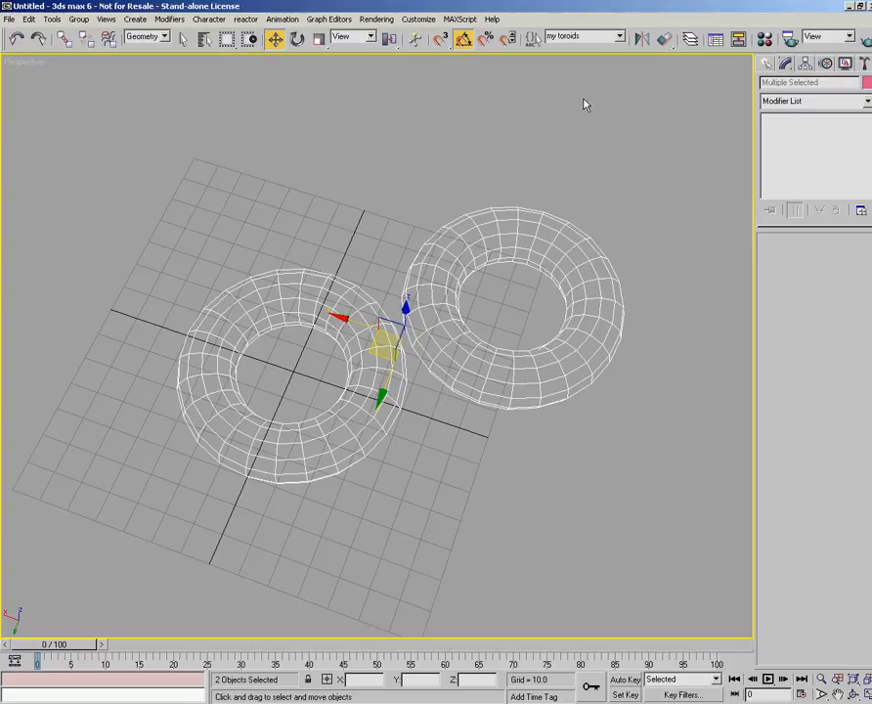
pyautogui.click(513, 141)
# Recall the "my toroids" selection set to reselect both tori, and deselect them again
pyautogui.click(619, 37)
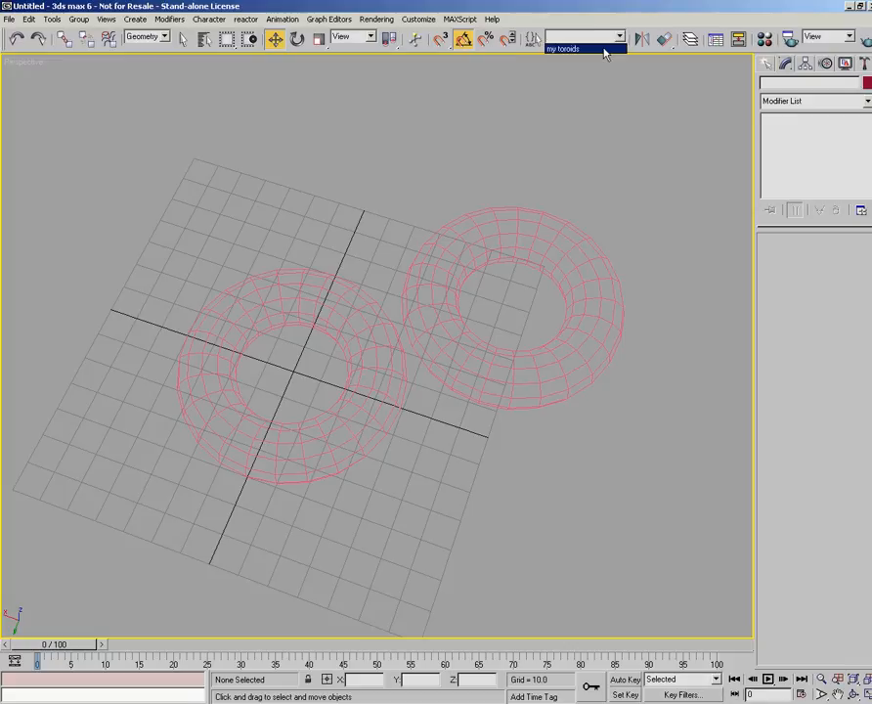
pyautogui.click(576, 48)
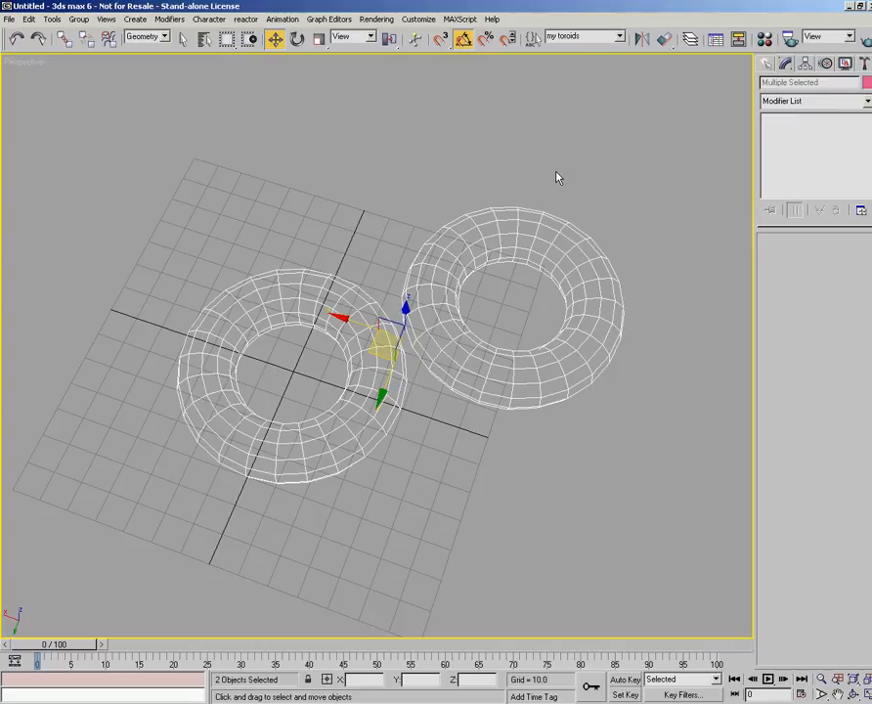
pyautogui.click(391, 157)
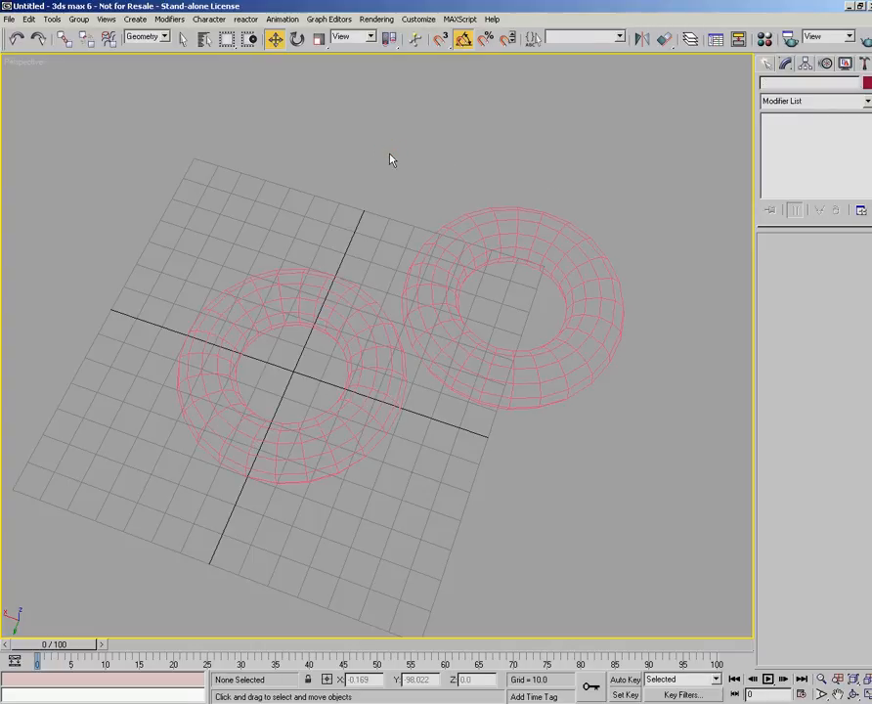
# Examine the members of the "my toroids" set in the Named Selection Sets dialog and close it
pyautogui.click(534, 41)
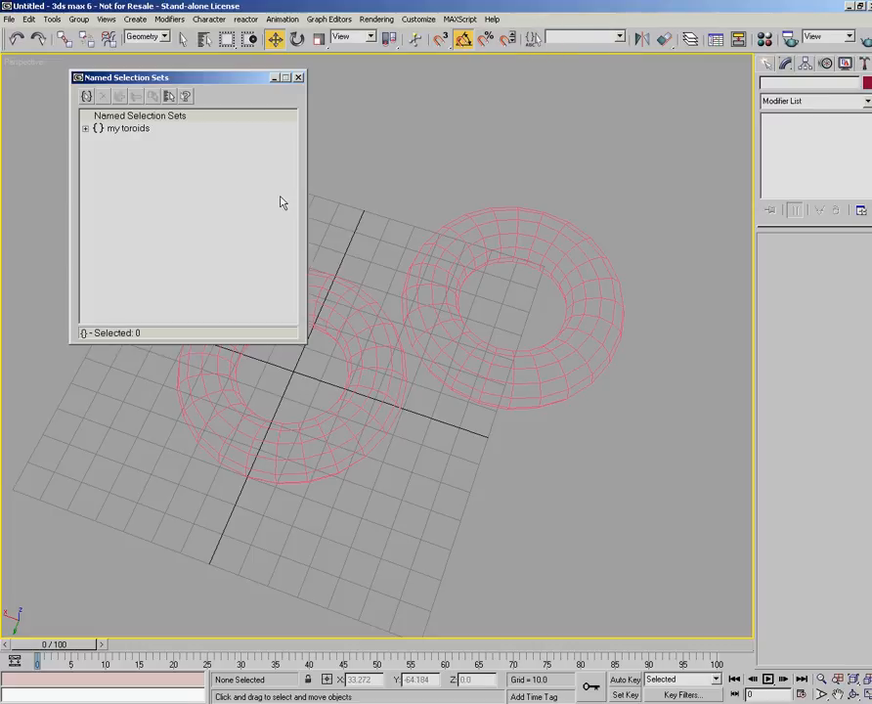
pyautogui.click(127, 128)
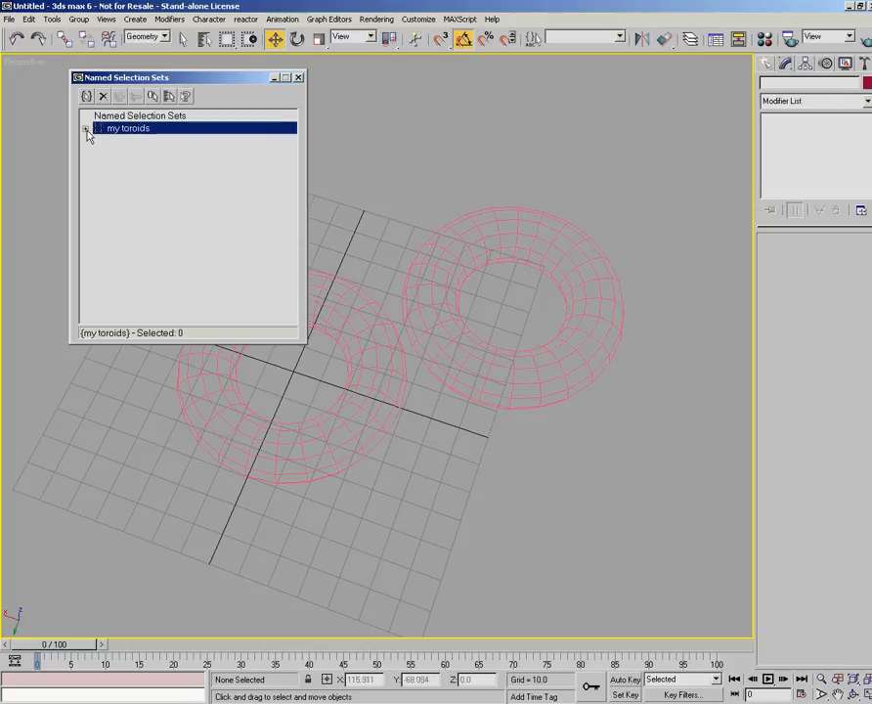
pyautogui.click(85, 129)
pyautogui.click(133, 143)
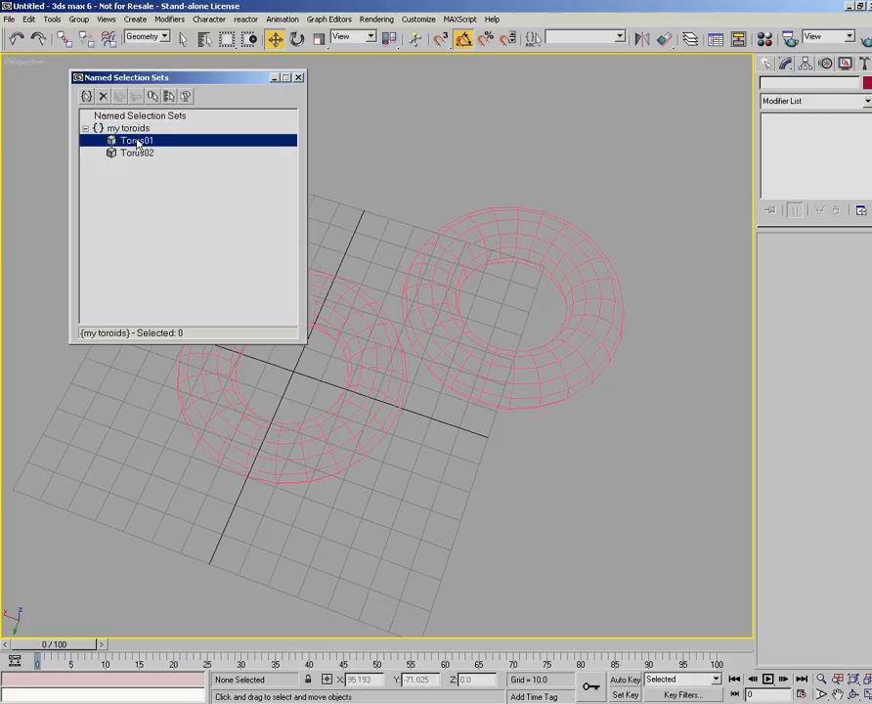
pyautogui.click(144, 153)
pyautogui.click(142, 141)
pyautogui.click(118, 154)
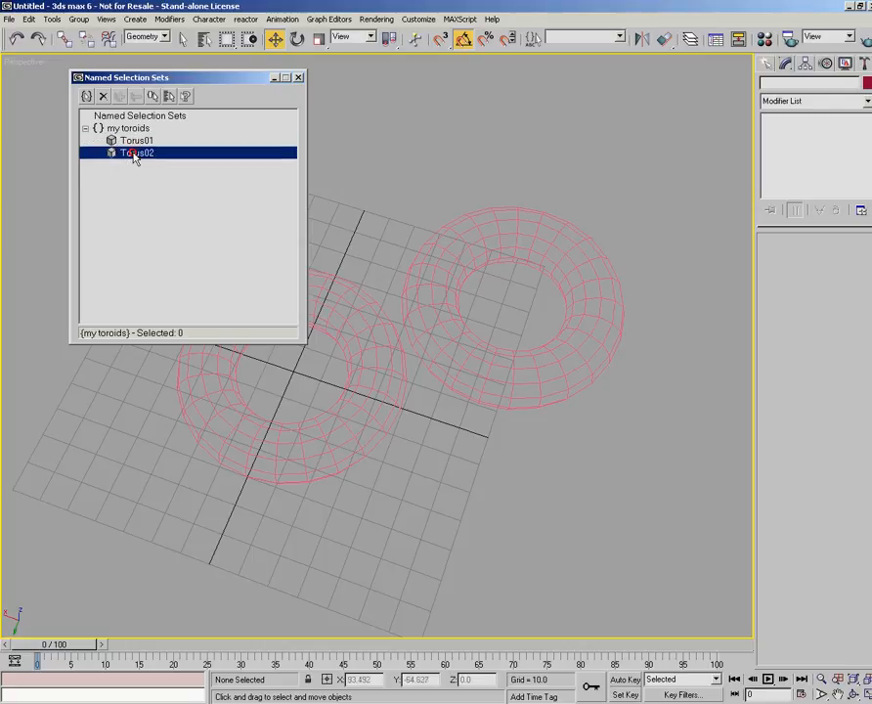
pyautogui.click(86, 129)
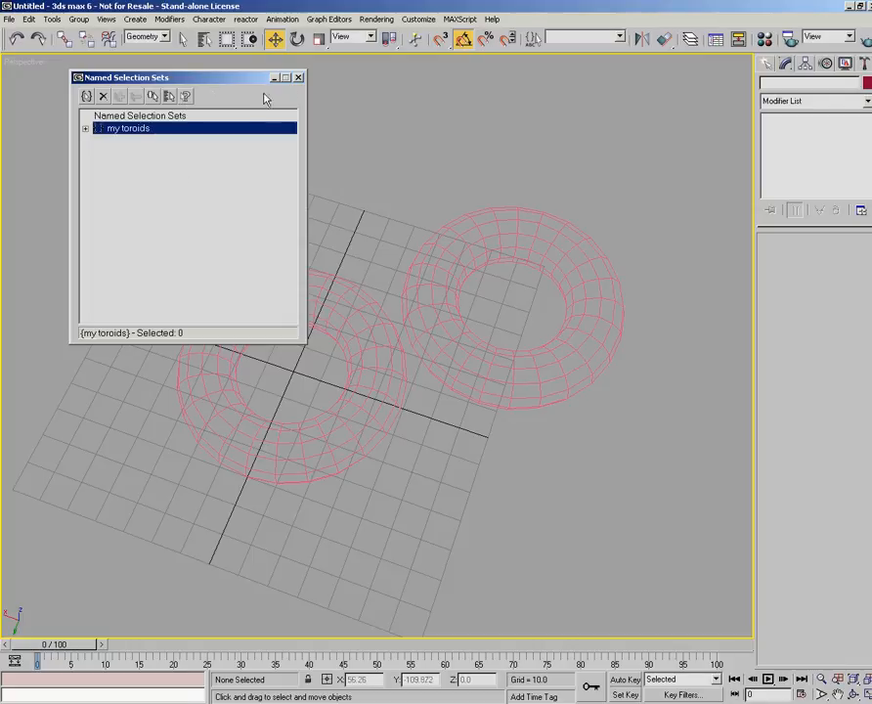
pyautogui.click(298, 77)
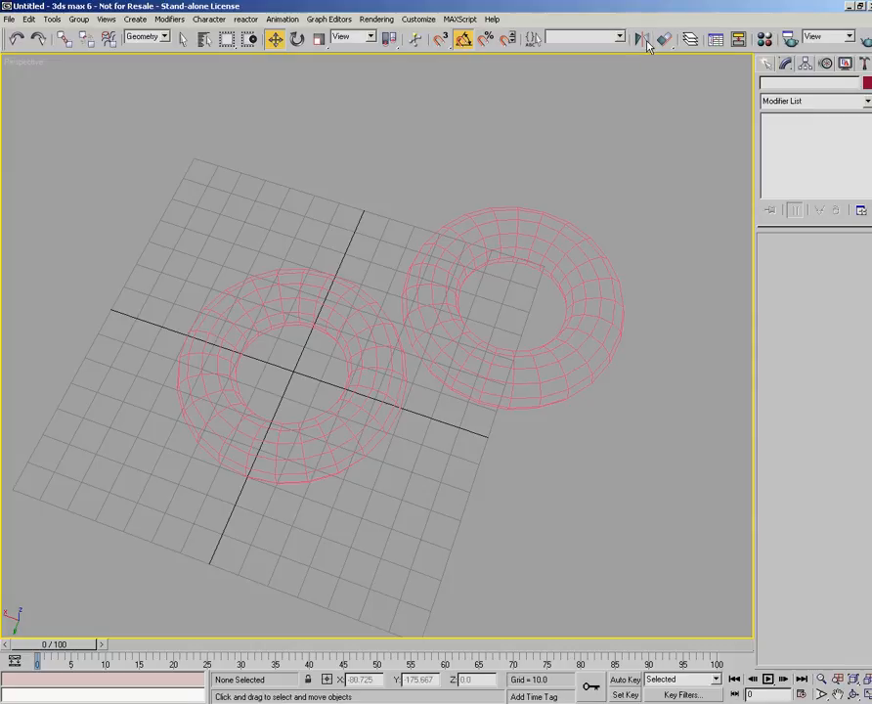
# Delete both tori from the scene
pyautogui.click(399, 289)
pyautogui.press('Delete')
pyautogui.click(439, 273)
pyautogui.press('Delete')
# Create a teapot with a radius of about 29.3 at the grid origin and activate Select and Move
pyautogui.click(766, 63)
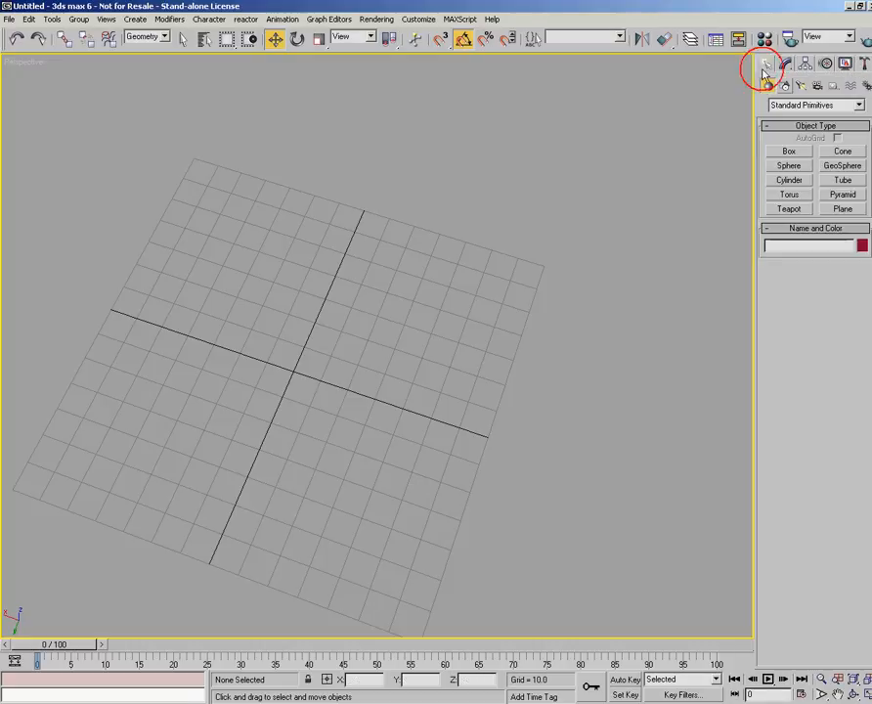
pyautogui.click(789, 210)
pyautogui.moveTo(291, 371); pyautogui.dragTo(307, 337)
pyautogui.keyDown('alt'); pyautogui.moveTo(307, 337); pyautogui.dragTo(351, 391, button='middle'); pyautogui.keyUp('alt')
pyautogui.scroll(3, 449, 355)
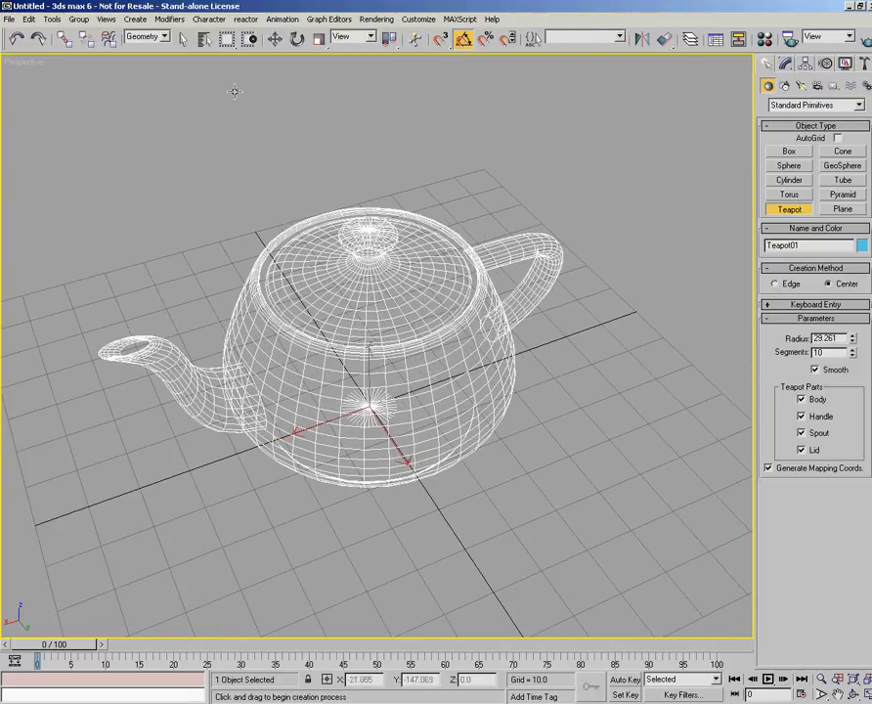
pyautogui.click(275, 39)
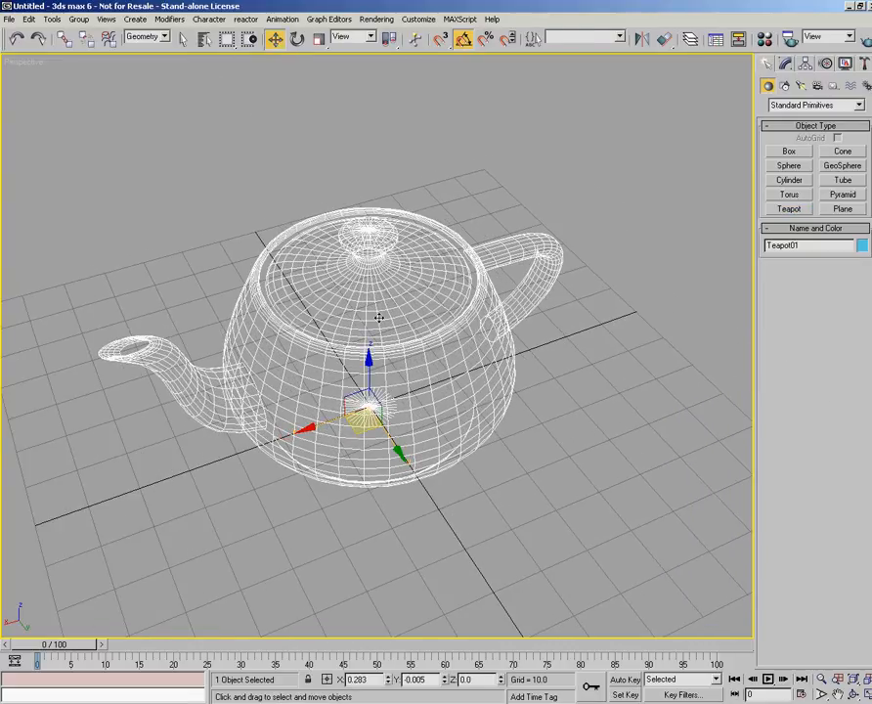
# Start mirroring the teapot with the dialog moved clear of it, and preview the X, Y and Z mirror axes
pyautogui.moveTo(367, 362); pyautogui.dragTo(394, 352, button='middle')
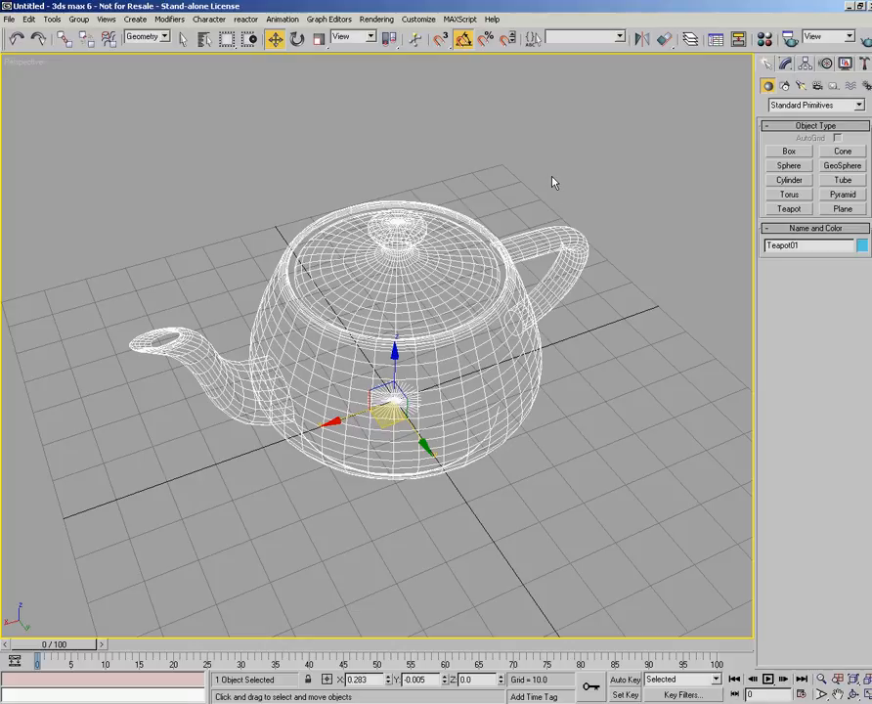
pyautogui.click(641, 38)
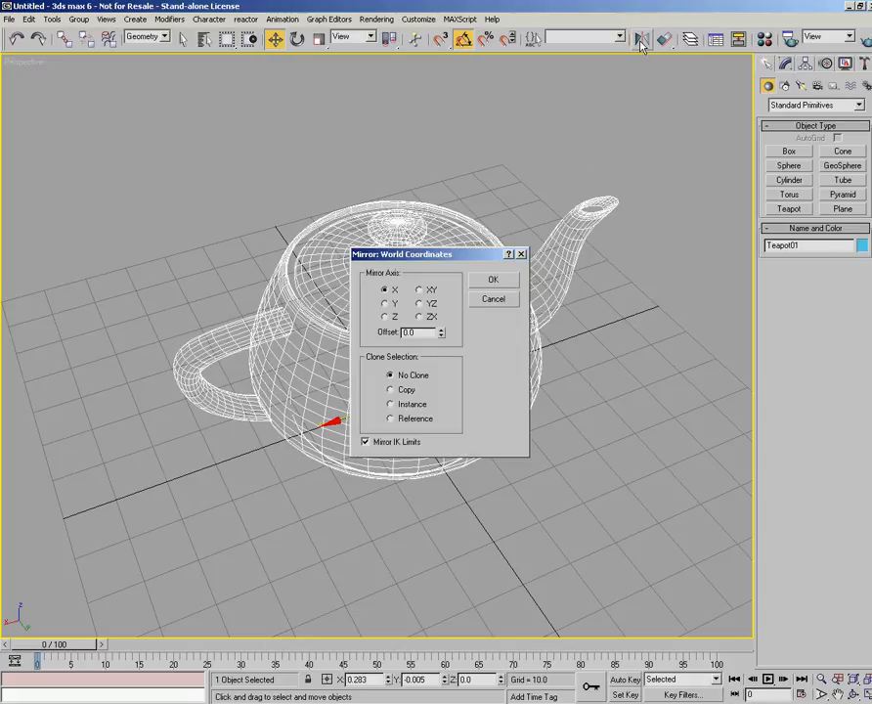
pyautogui.moveTo(430, 256); pyautogui.dragTo(606, 400)
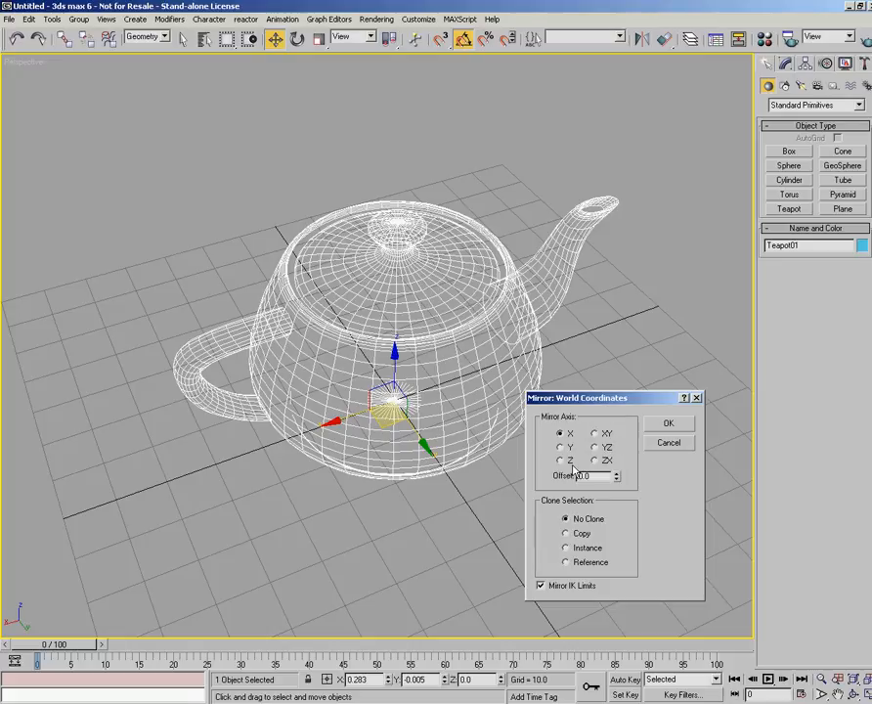
pyautogui.moveTo(604, 403); pyautogui.dragTo(614, 400)
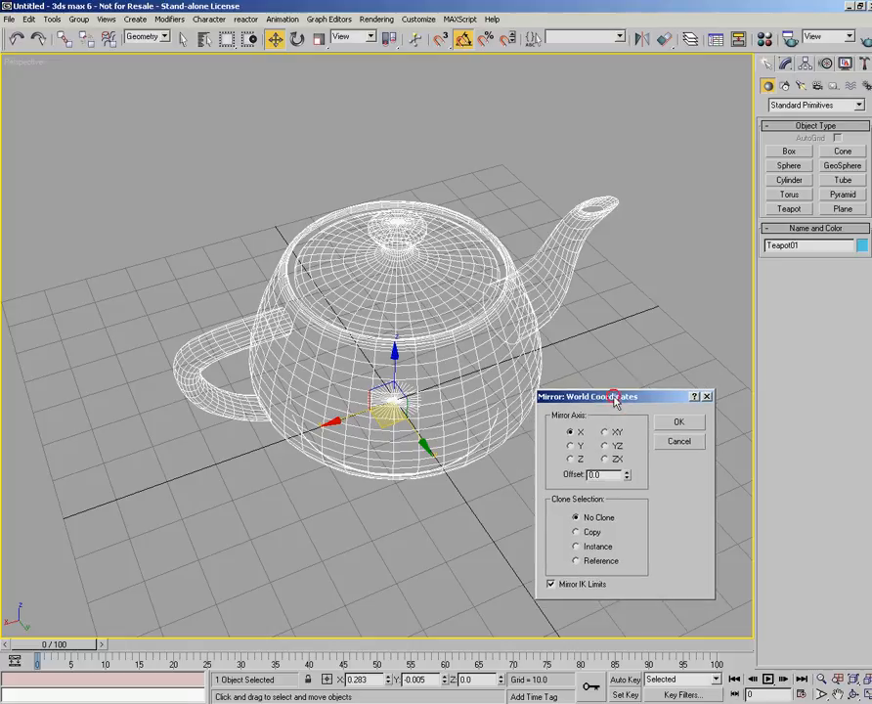
pyautogui.click(575, 447)
pyautogui.click(573, 458)
pyautogui.click(572, 432)
pyautogui.click(572, 445)
pyautogui.click(572, 459)
pyautogui.click(572, 432)
# Preview the teapot's mirror across the XY, YZ and ZX axis pairs
pyautogui.click(605, 432)
pyautogui.click(605, 445)
pyautogui.click(605, 459)
pyautogui.click(605, 445)
pyautogui.click(605, 431)
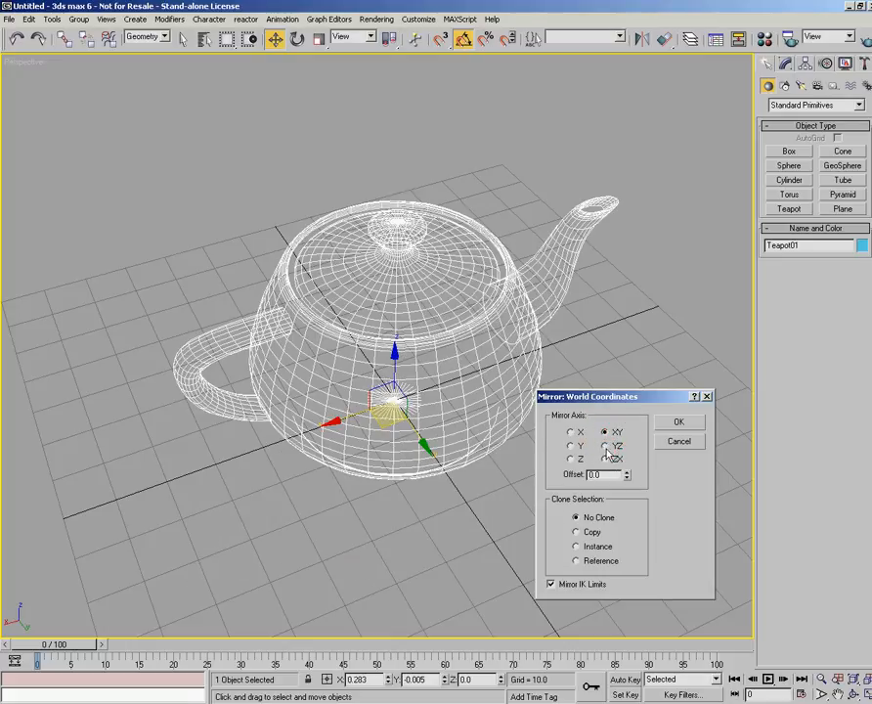
pyautogui.click(605, 458)
pyautogui.click(605, 447)
pyautogui.click(605, 458)
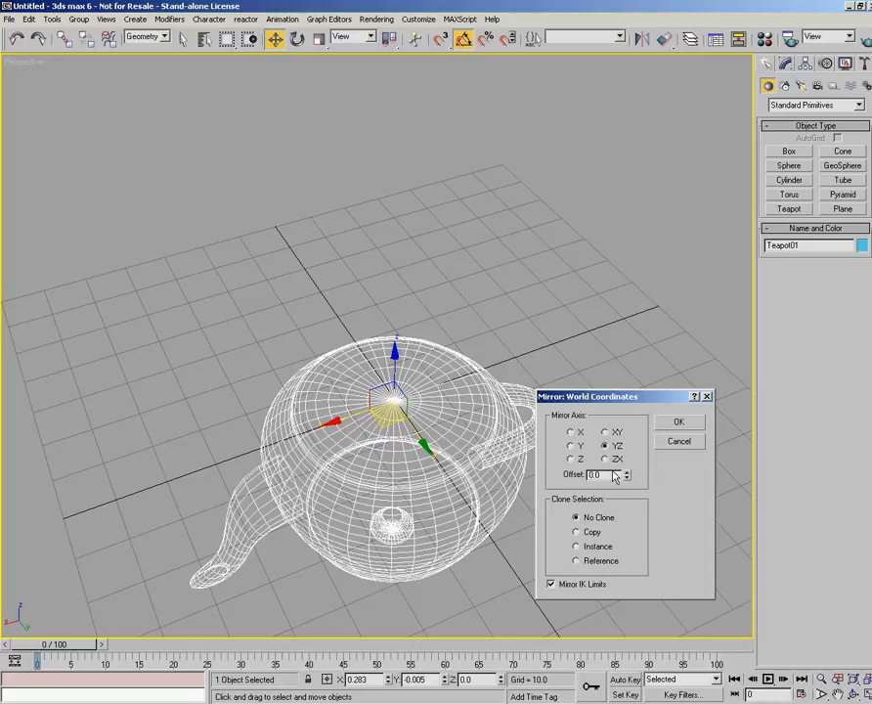
pyautogui.click(608, 460)
pyautogui.click(606, 445)
pyautogui.click(606, 432)
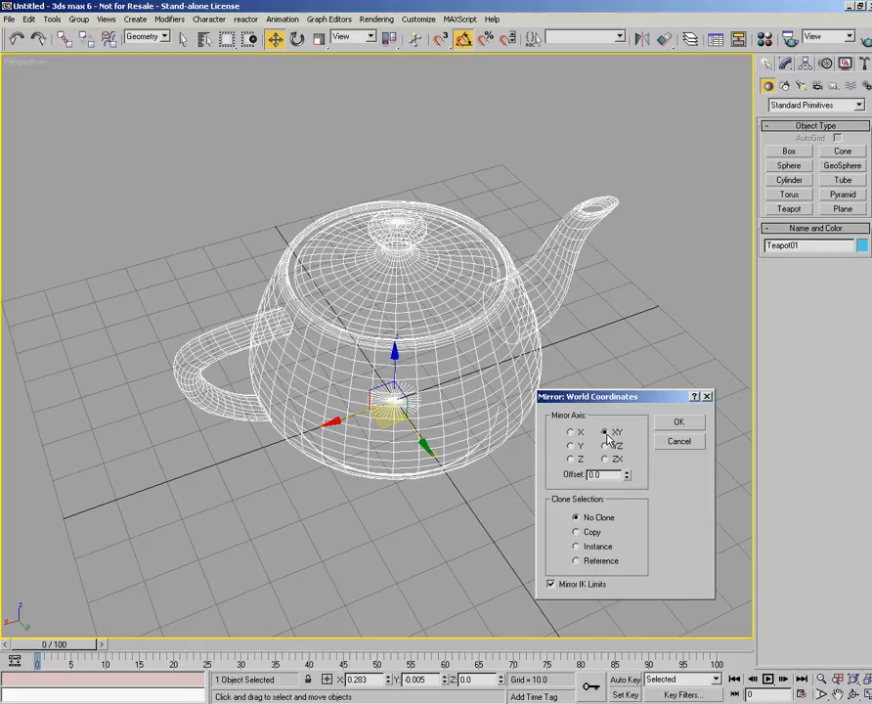
# Compare the single-axis mirrors of the teapot again and set the mirror axis to X
pyautogui.click(574, 448)
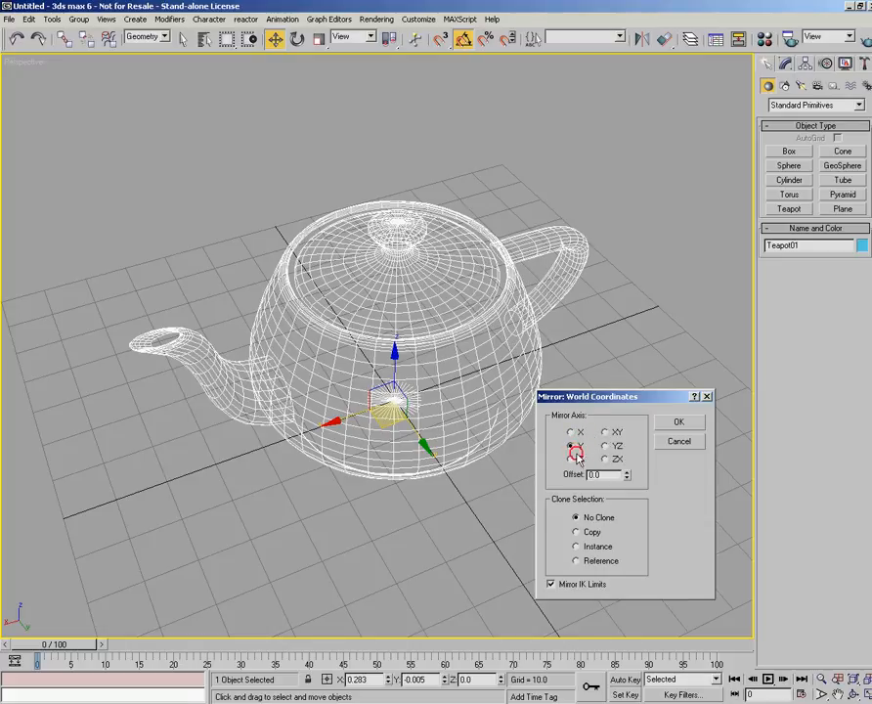
pyautogui.click(572, 458)
pyautogui.click(572, 432)
pyautogui.click(572, 445)
pyautogui.click(577, 458)
pyautogui.click(572, 432)
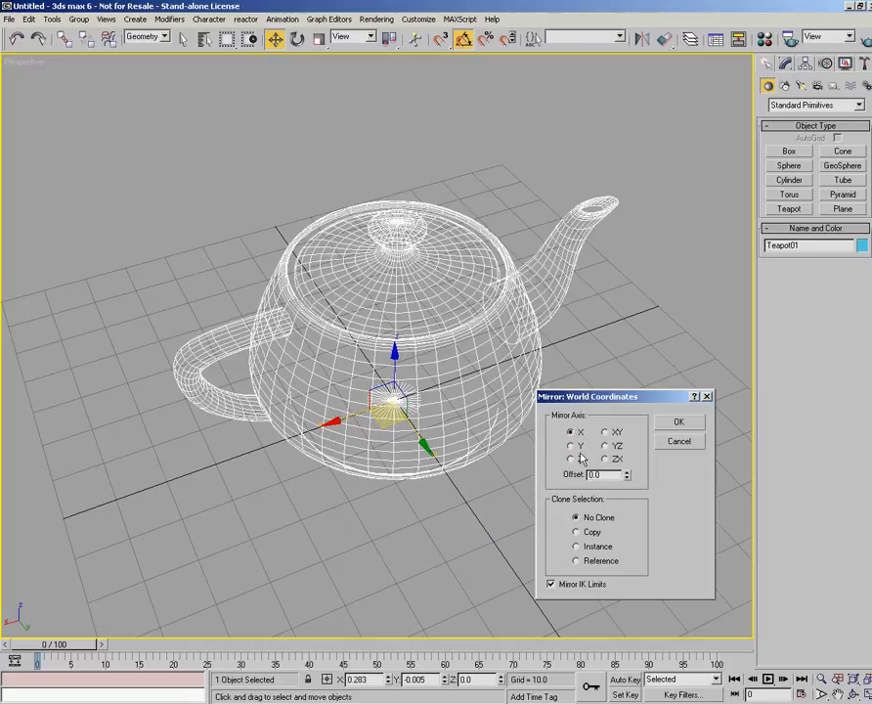
# Try a mirror offset of about 36 on the teapot and reset the offset to 0
pyautogui.click(626, 471)
pyautogui.moveTo(627, 473); pyautogui.dragTo(740, 88)
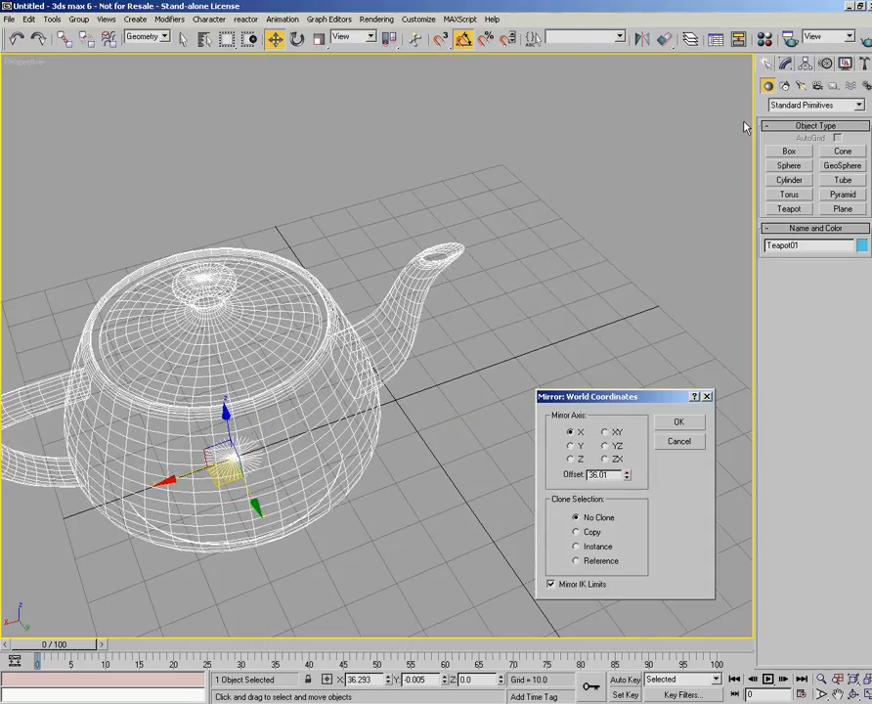
pyautogui.rightClick(627, 475)
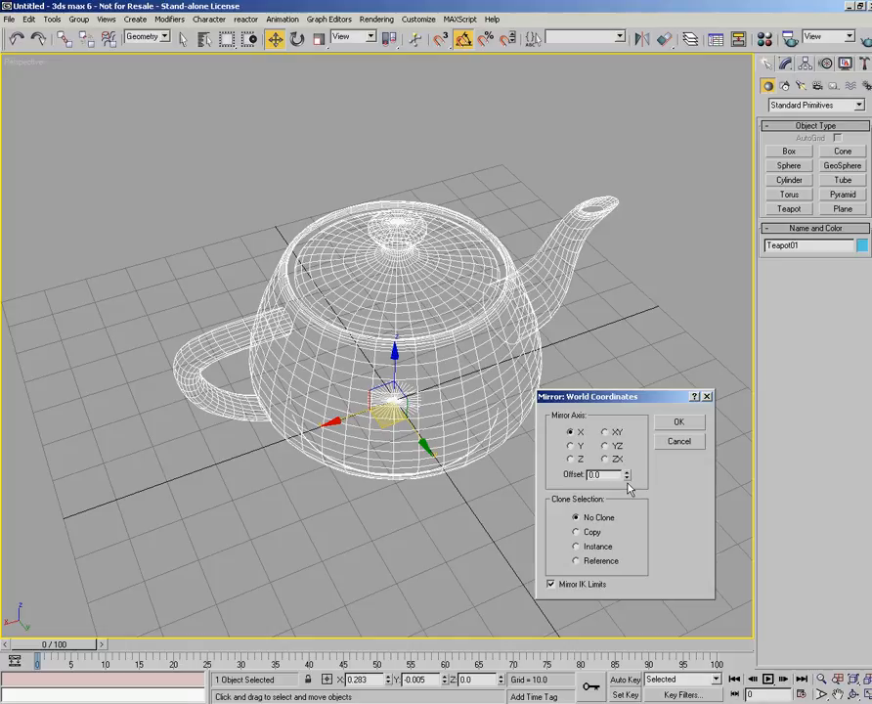
# Try the Copy, Instance and Reference clone options for the mirrored teapot and cancel the mirror
pyautogui.click(590, 532)
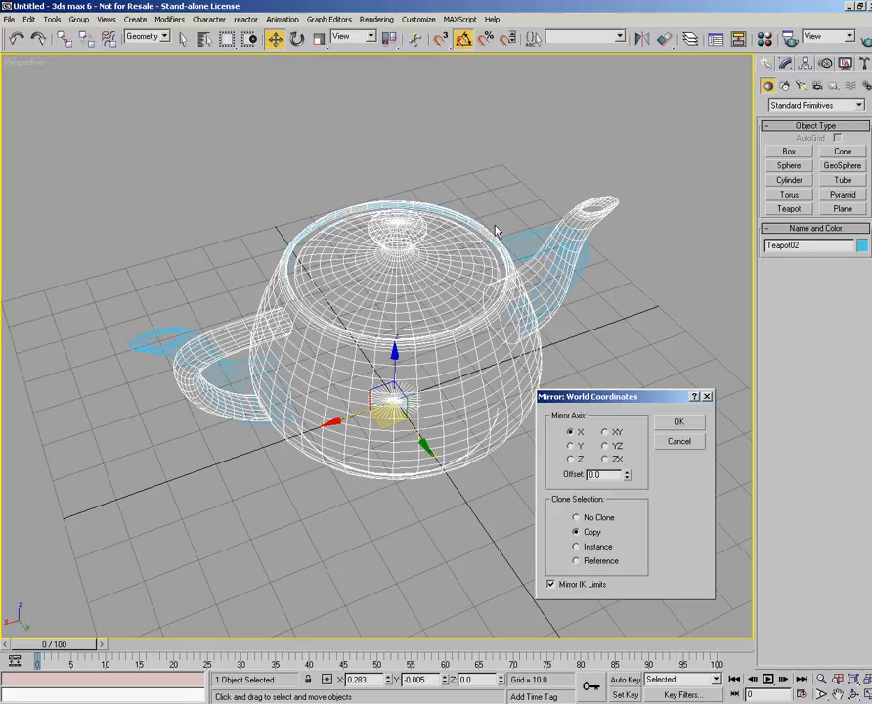
pyautogui.click(577, 546)
pyautogui.click(593, 560)
pyautogui.click(577, 546)
pyautogui.click(587, 532)
pyautogui.click(595, 563)
pyautogui.click(679, 442)
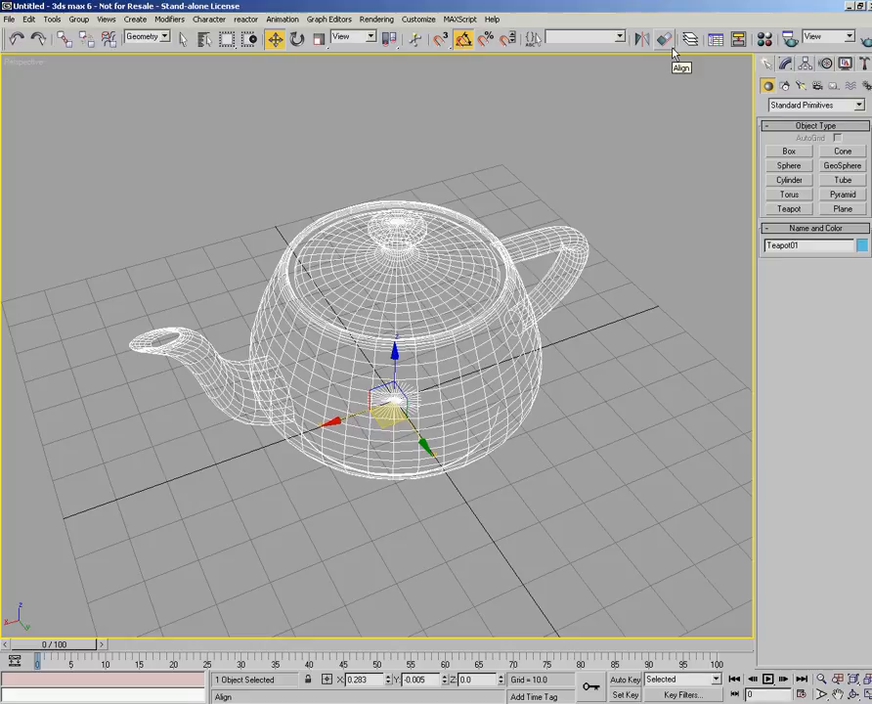
# Create a box about 19.7 long and 21.7 wide on the grid beside the teapot's handle
pyautogui.scroll(-3, 622, 173)
pyautogui.moveTo(626, 255); pyautogui.dragTo(531, 257, button='middle')
pyautogui.click(788, 150)
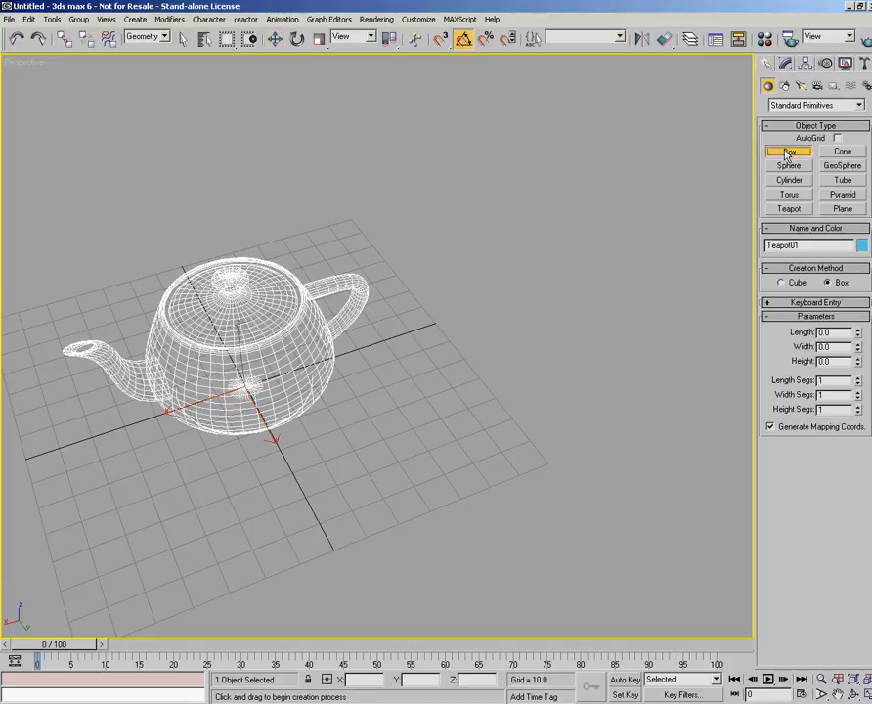
pyautogui.click(494, 332)
pyautogui.moveTo(495, 332); pyautogui.dragTo(469, 385)
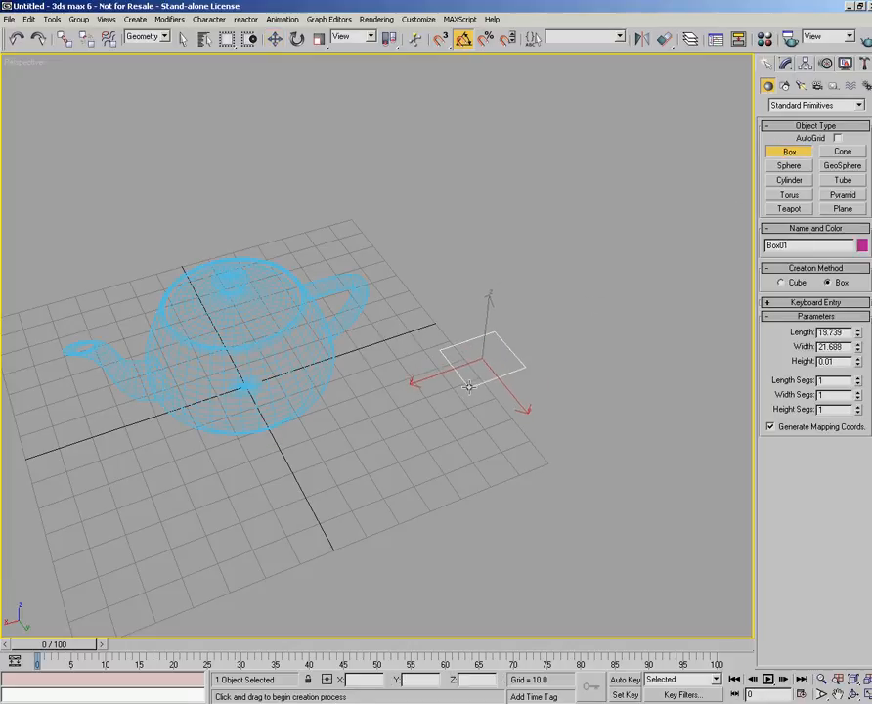
pyautogui.click(276, 40)
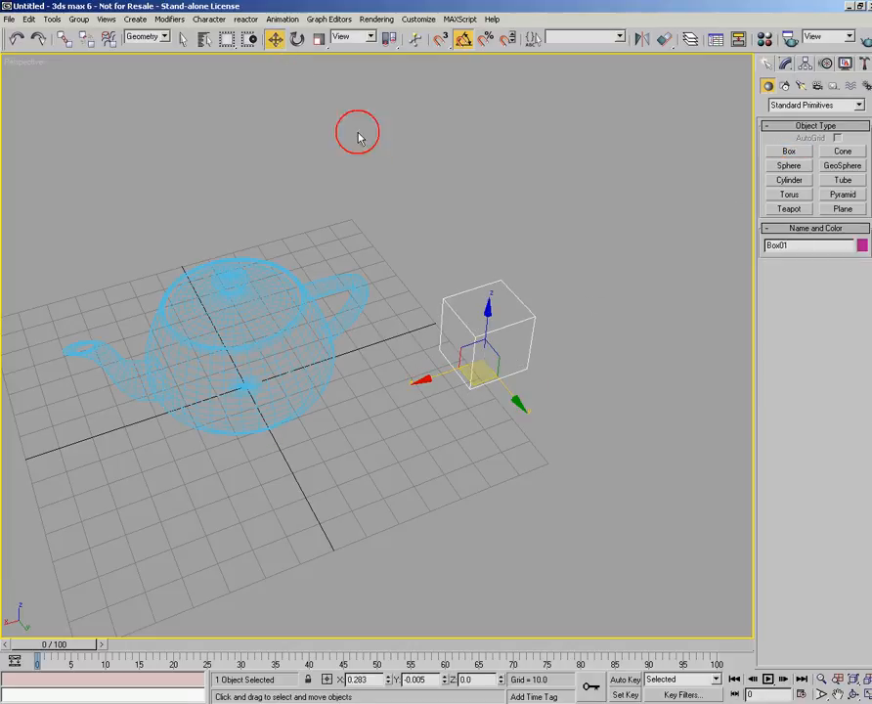
# Select the box and the teapot in turn, leaving the teapot selected
pyautogui.click(498, 233)
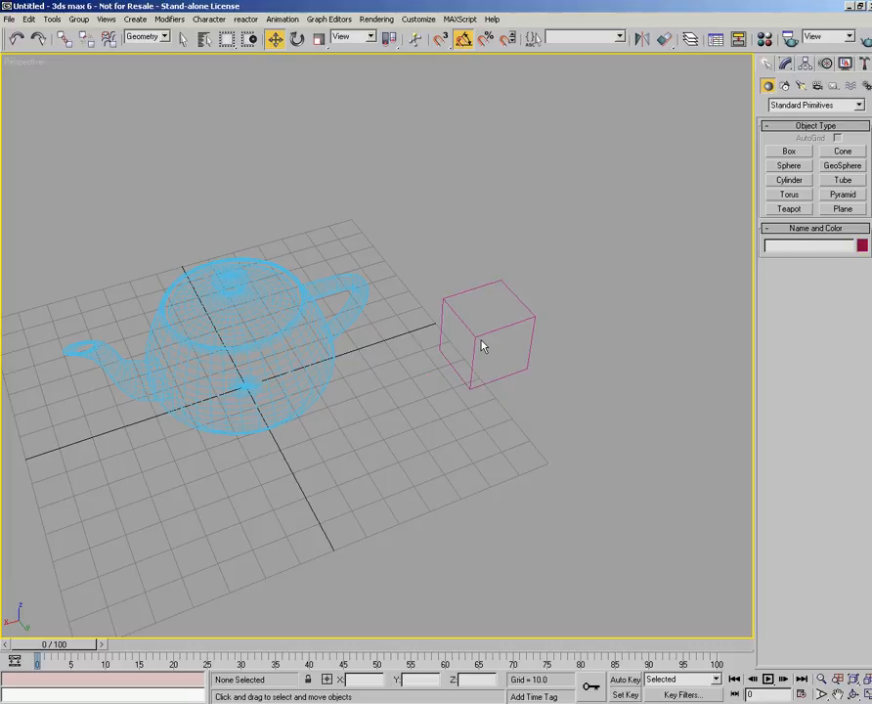
pyautogui.click(481, 345)
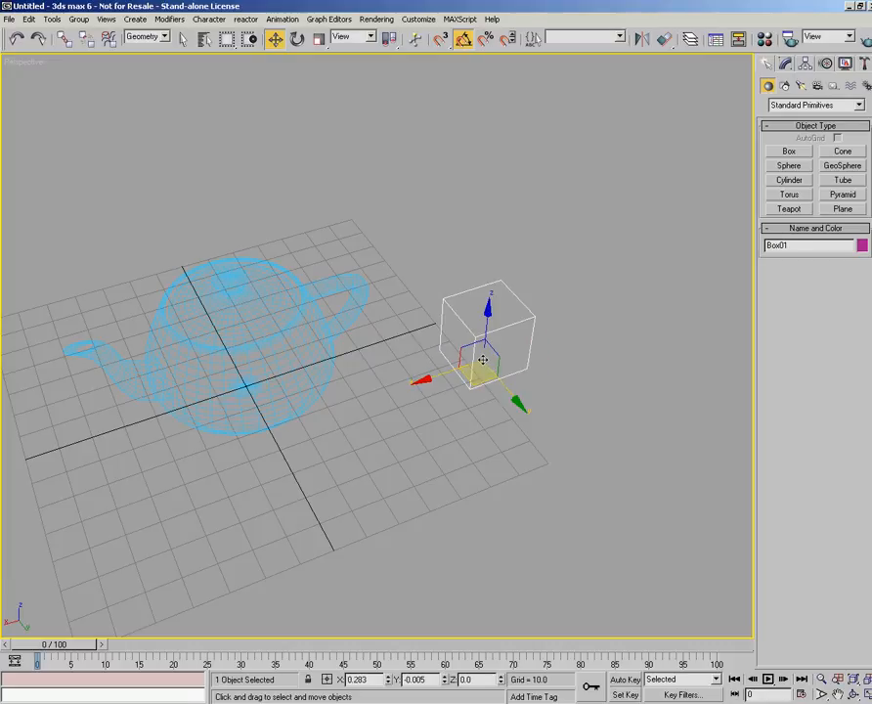
pyautogui.click(274, 332)
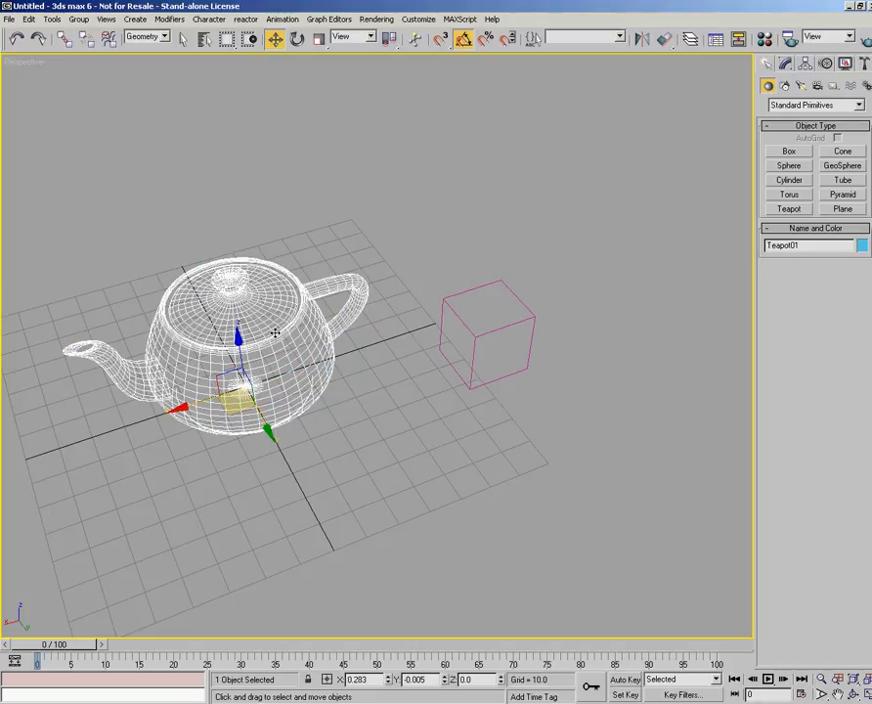
pyautogui.click(463, 294)
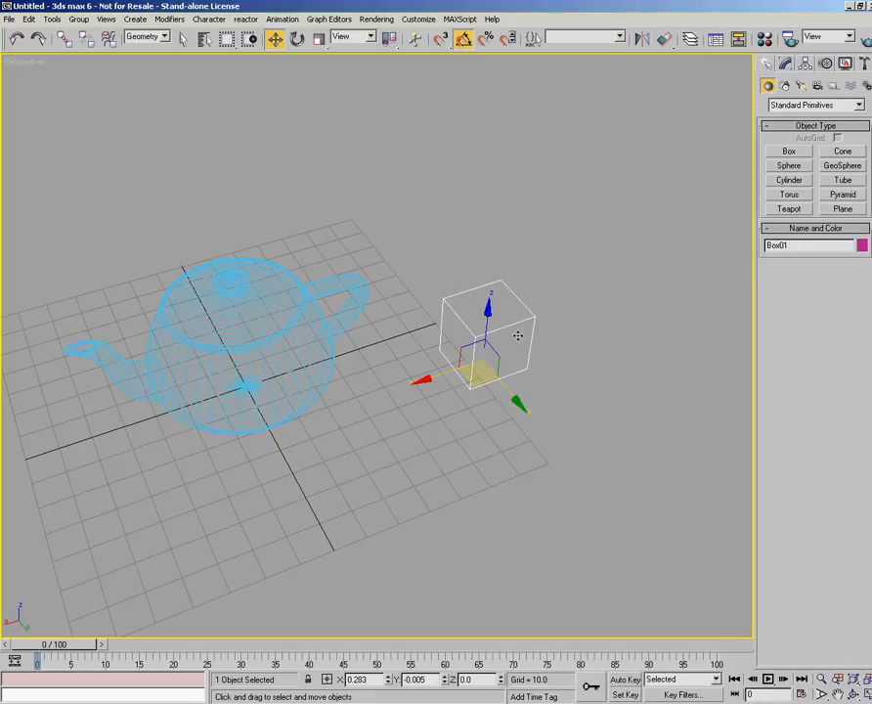
pyautogui.click(348, 281)
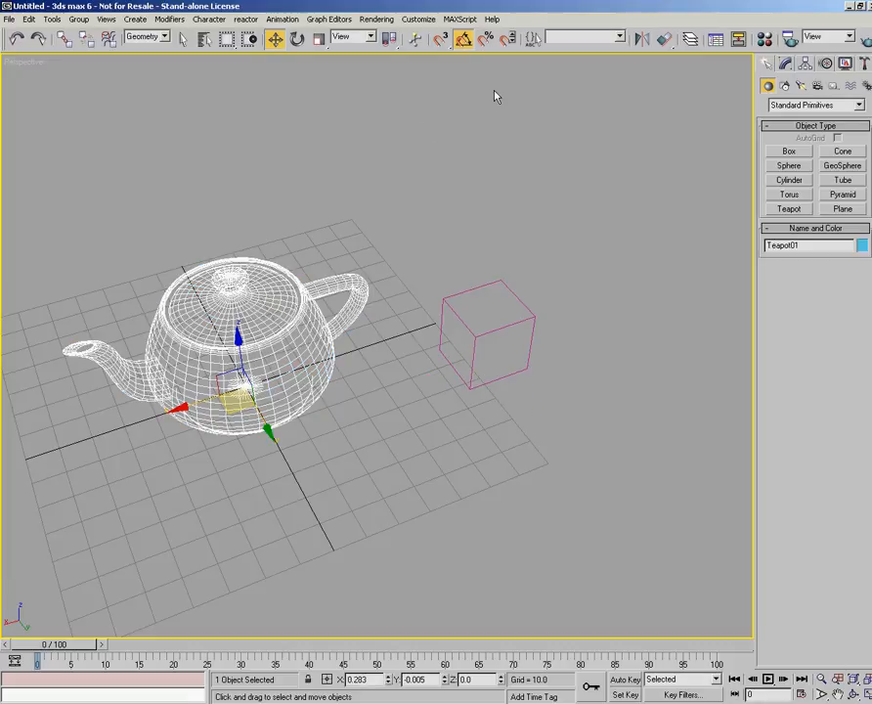
# Try aligning the teapot's center to the box's center in X, Y and Z position
pyautogui.click(664, 39)
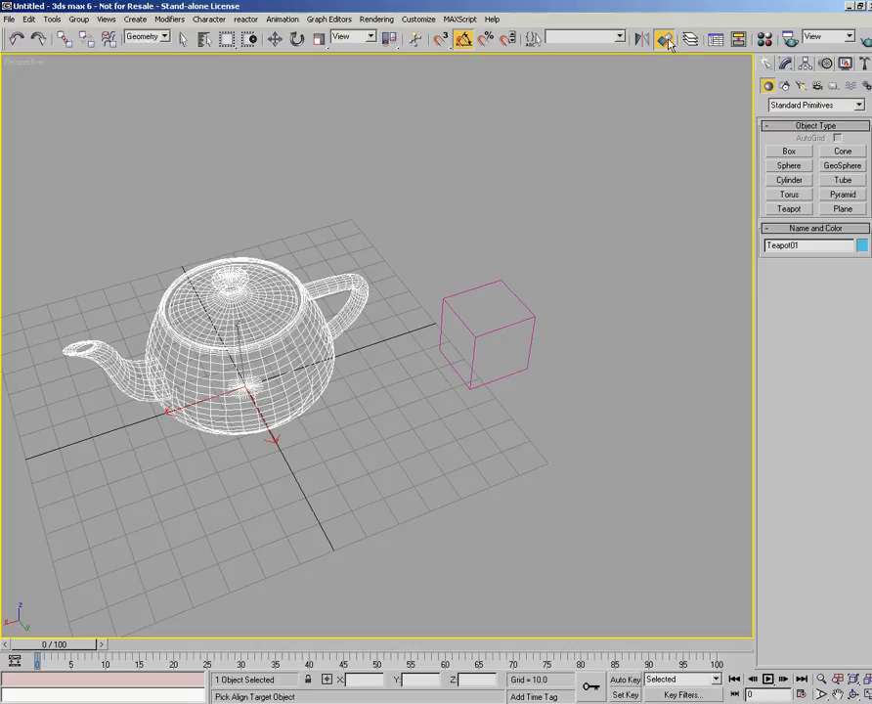
pyautogui.click(490, 291)
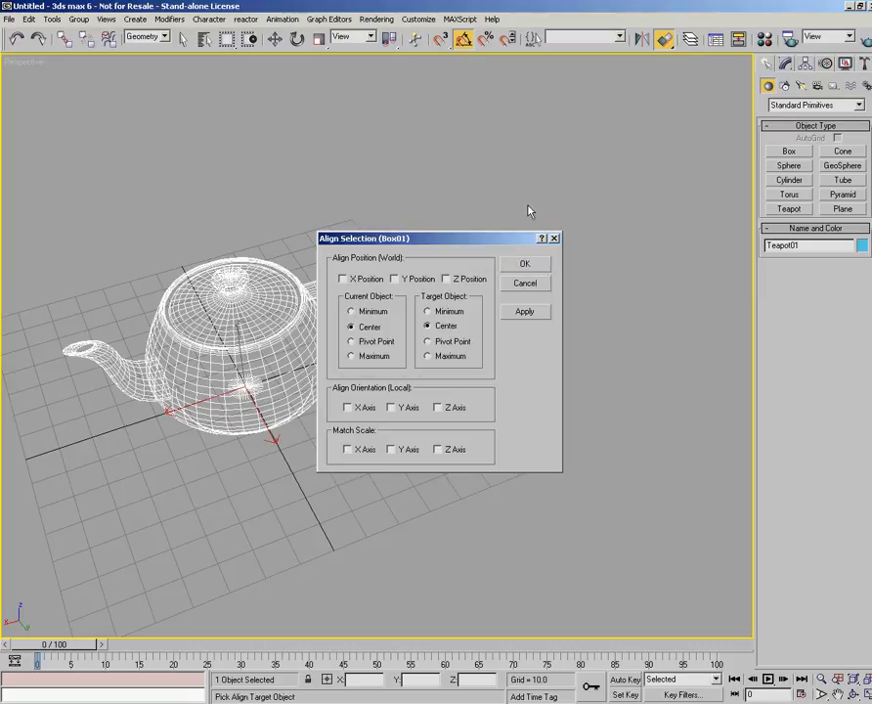
pyautogui.moveTo(491, 244); pyautogui.dragTo(748, 240)
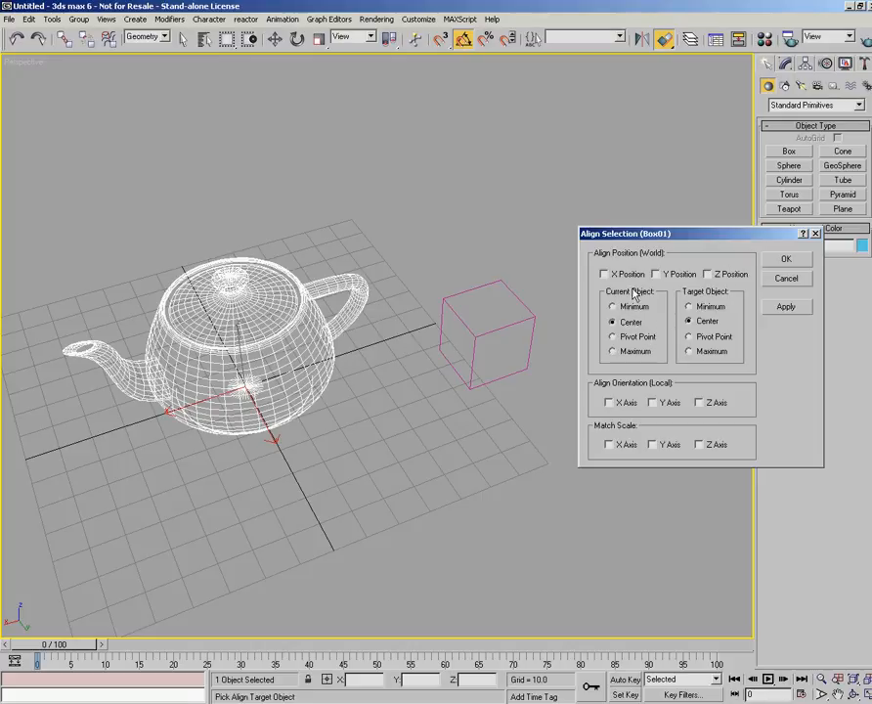
pyautogui.click(612, 275)
pyautogui.click(654, 274)
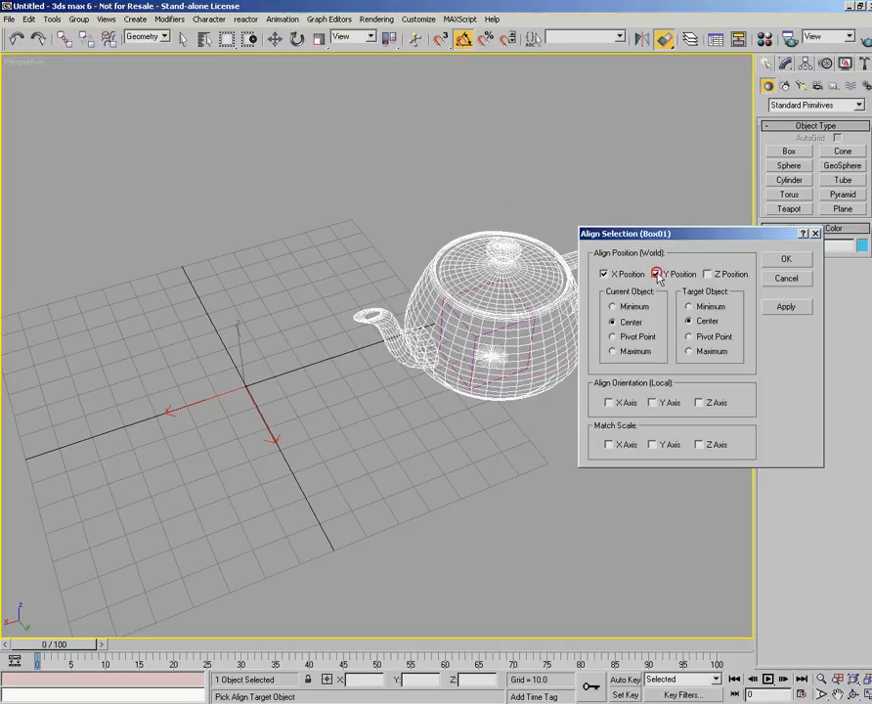
pyautogui.click(706, 274)
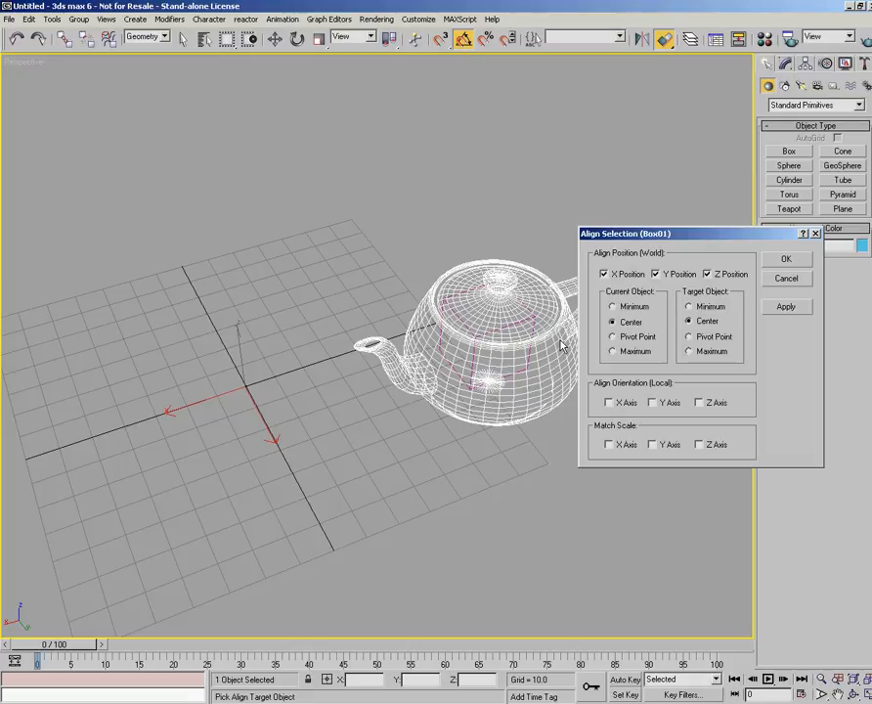
# Try aligning the teapot to the box pivot point to pivot point and cancel the alignment
pyautogui.click(612, 336)
pyautogui.click(690, 337)
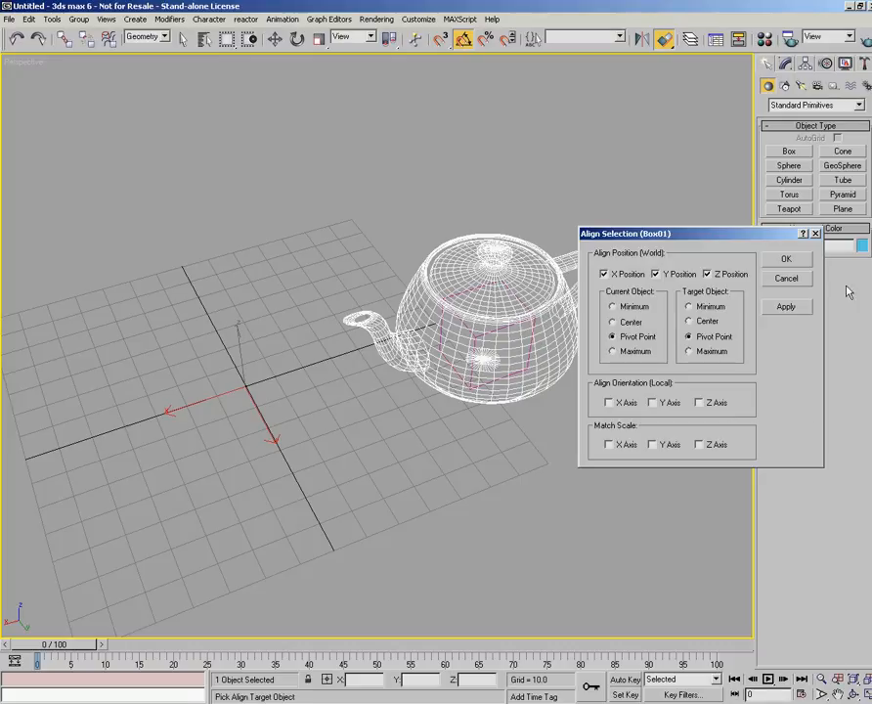
pyautogui.click(787, 278)
# Rotate the teapot freely so it tilts with its spout up, and raise it to a Z of about 55.4
pyautogui.press('e')
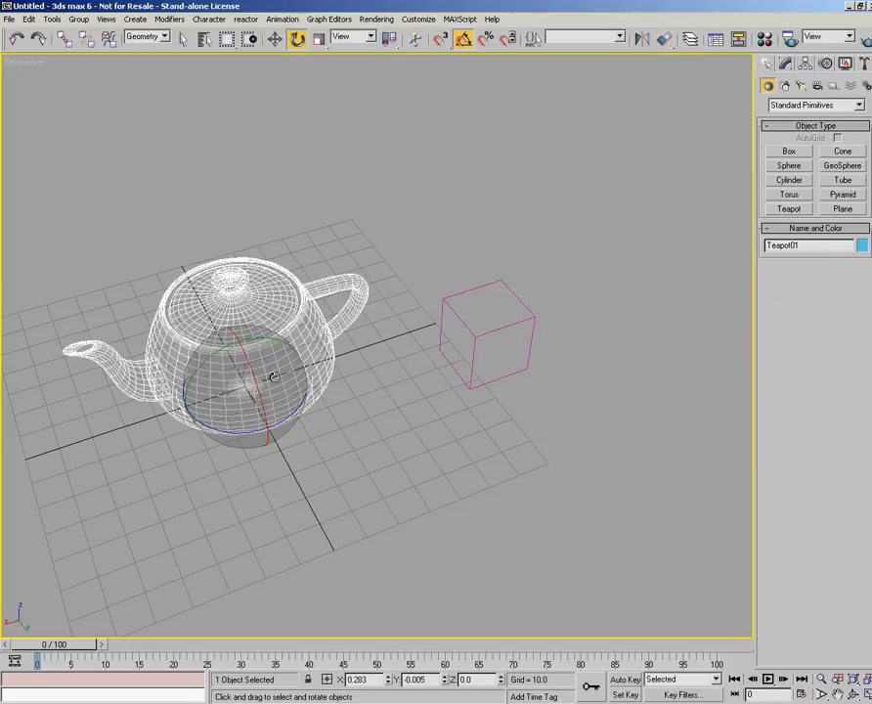
pyautogui.moveTo(264, 400); pyautogui.dragTo(357, 352)
pyautogui.click(275, 39)
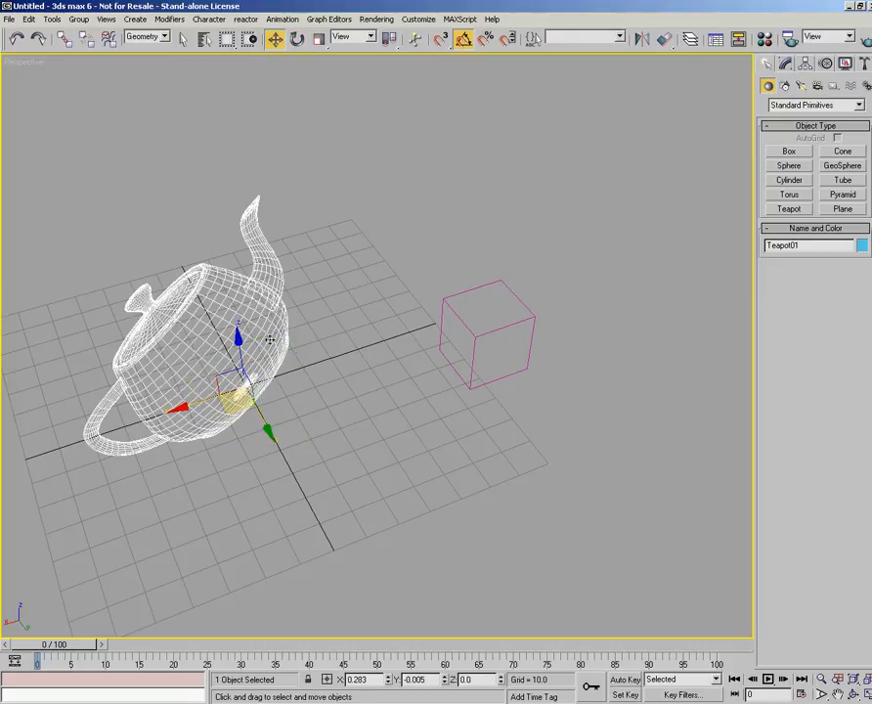
pyautogui.moveTo(239, 352); pyautogui.dragTo(266, 205)
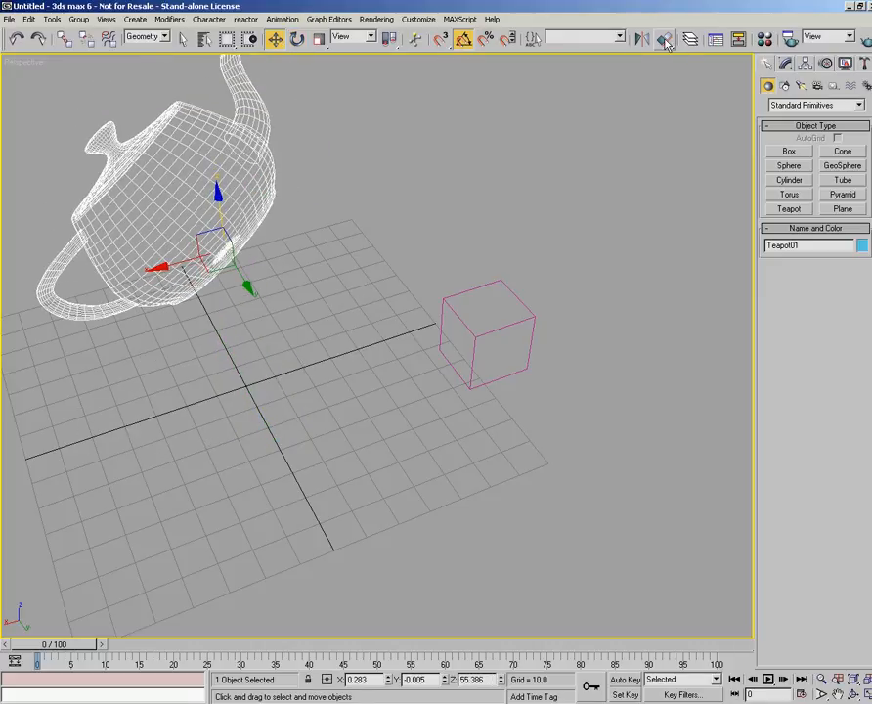
# Try aligning the tilted teapot to the box in X, Y and Z position, using Pivot Point for both objects
pyautogui.click(664, 39)
pyautogui.click(509, 290)
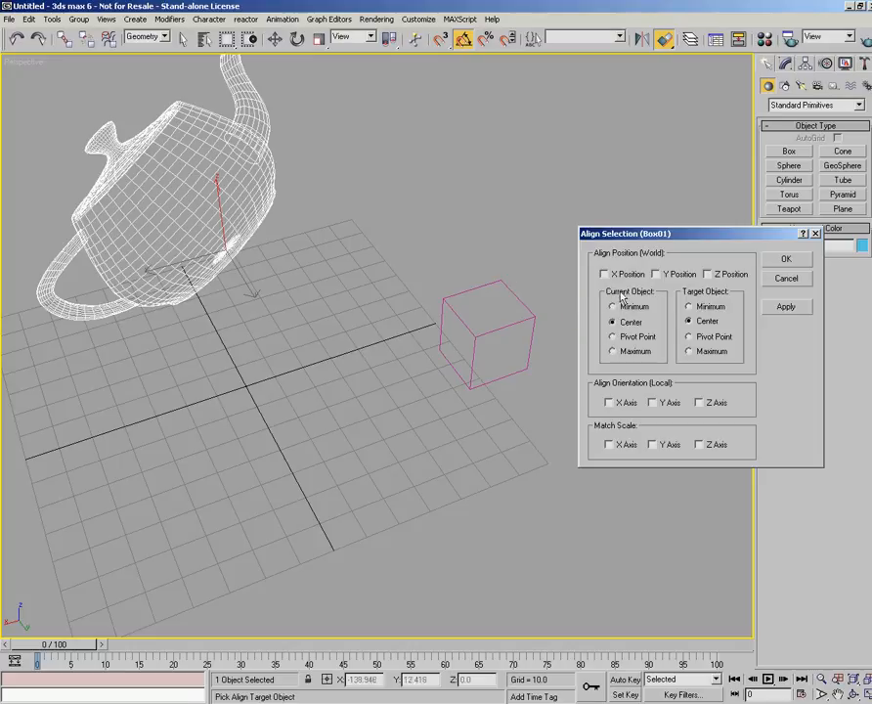
pyautogui.click(602, 274)
pyautogui.click(654, 273)
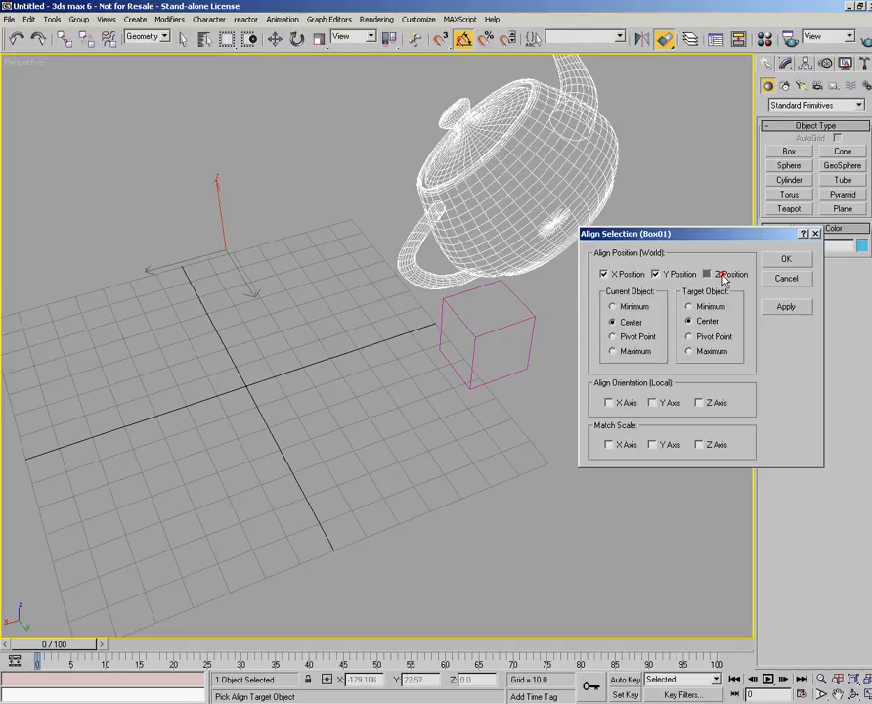
pyautogui.click(626, 337)
pyautogui.click(699, 336)
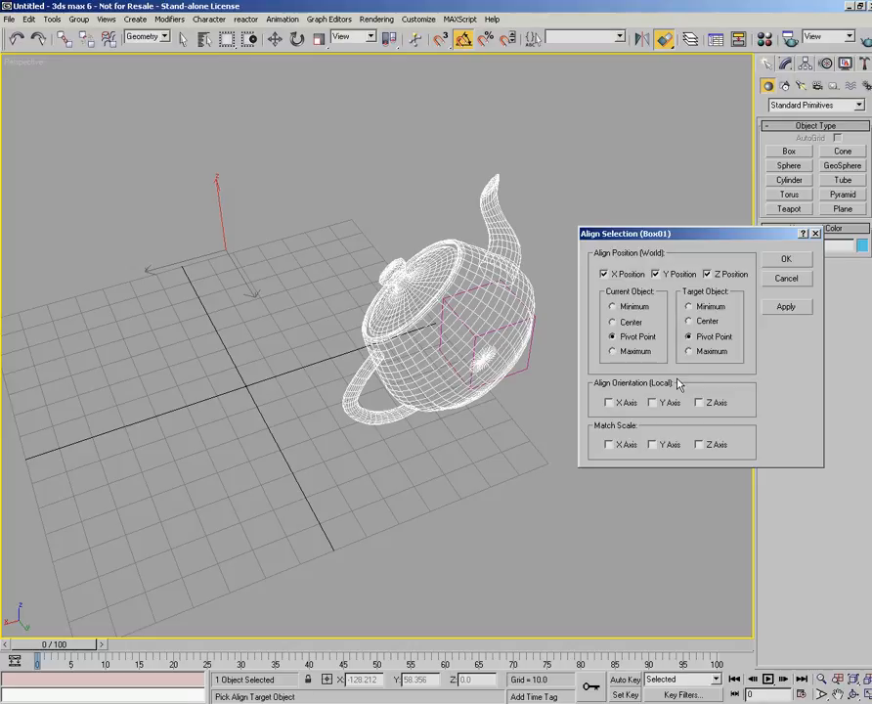
# Try matching the teapot's local orientation to the box on the X, Y and Z axes and cancel the alignment
pyautogui.click(610, 403)
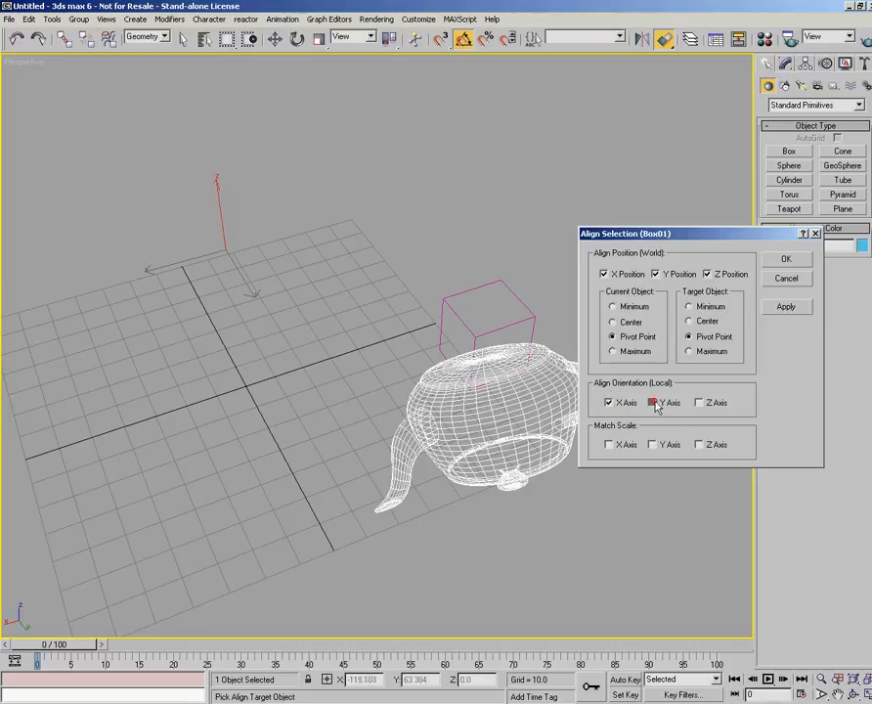
pyautogui.click(652, 403)
pyautogui.click(706, 404)
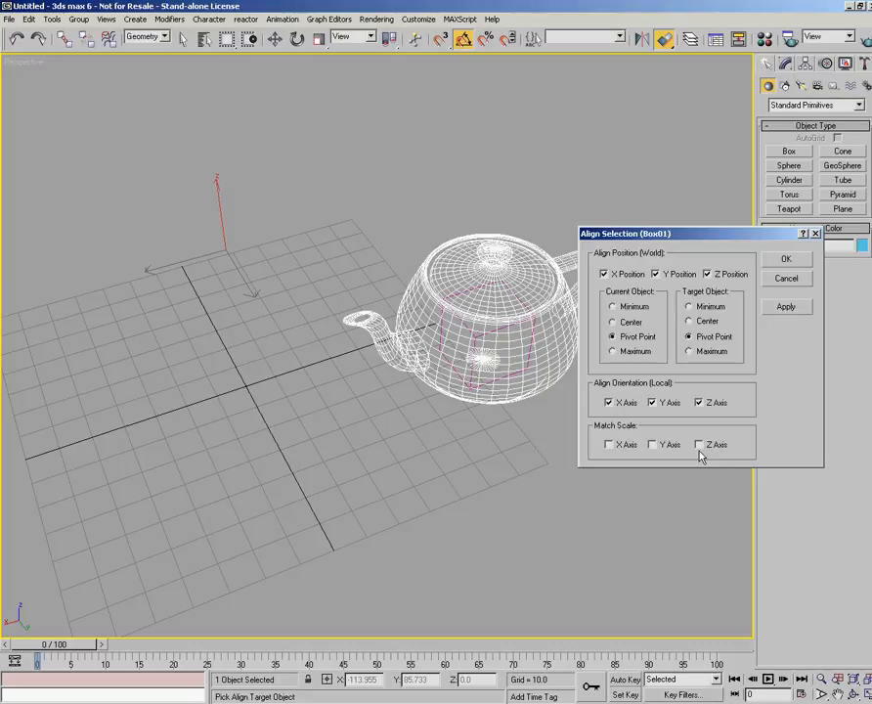
pyautogui.click(785, 277)
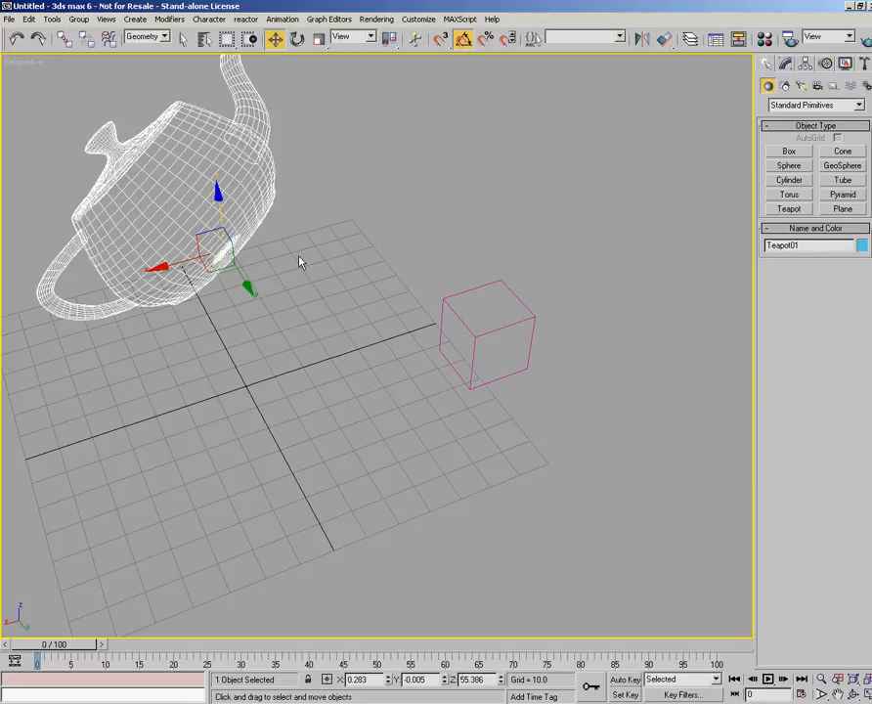
# Examine the tool variants offered for Align, the transform center, Scale and the selection region
pyautogui.moveTo(371, 320); pyautogui.dragTo(435, 357, button='middle')
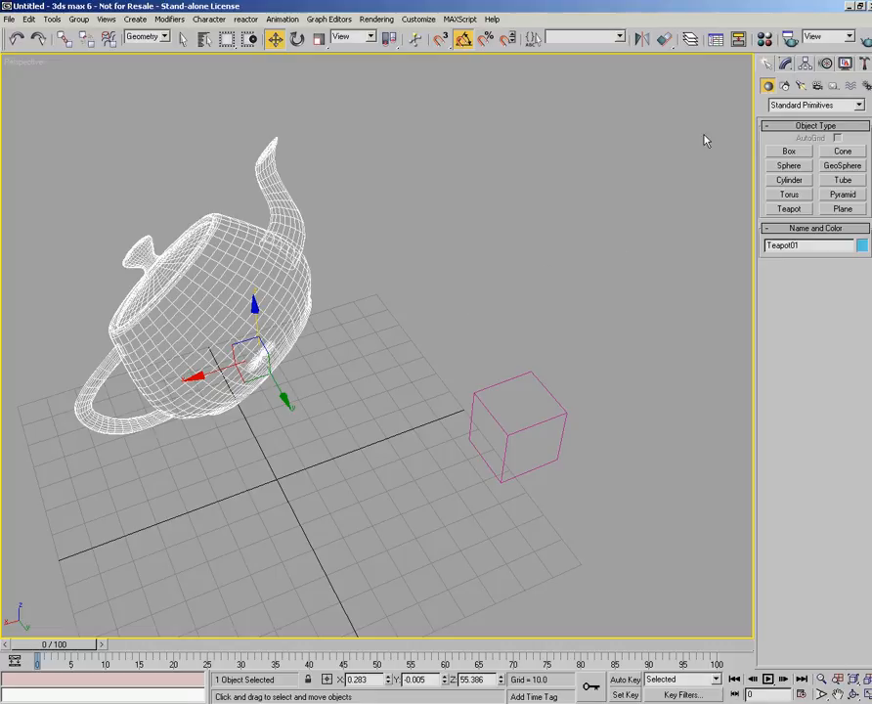
pyautogui.click(666, 41)
pyautogui.click(671, 45)
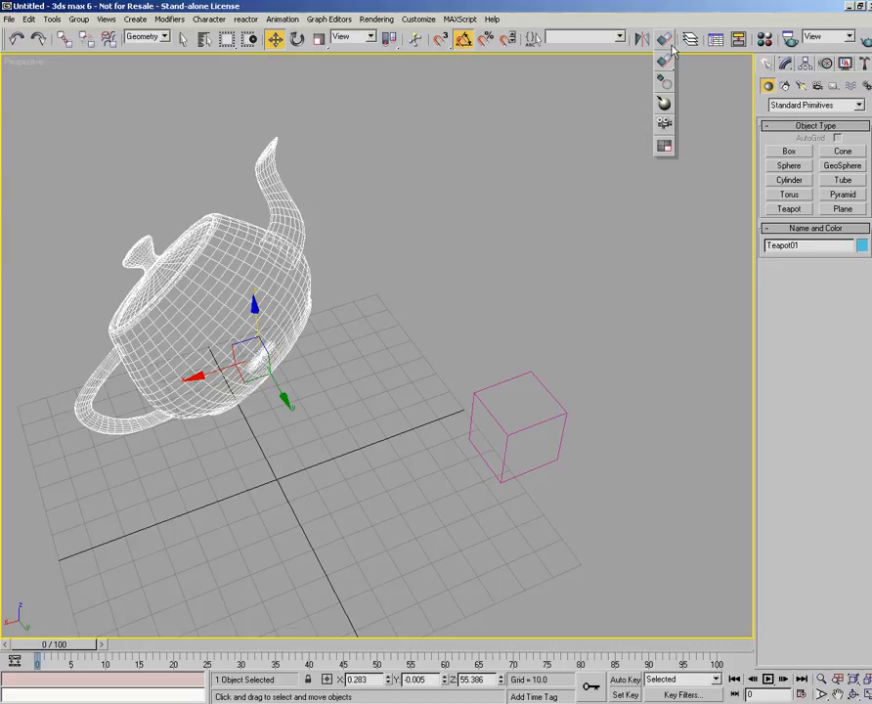
pyautogui.moveTo(672, 46)
pyautogui.mouseDown()
pyautogui.moveTo(676, 19)
pyautogui.moveTo(664, 23)
pyautogui.mouseUp()
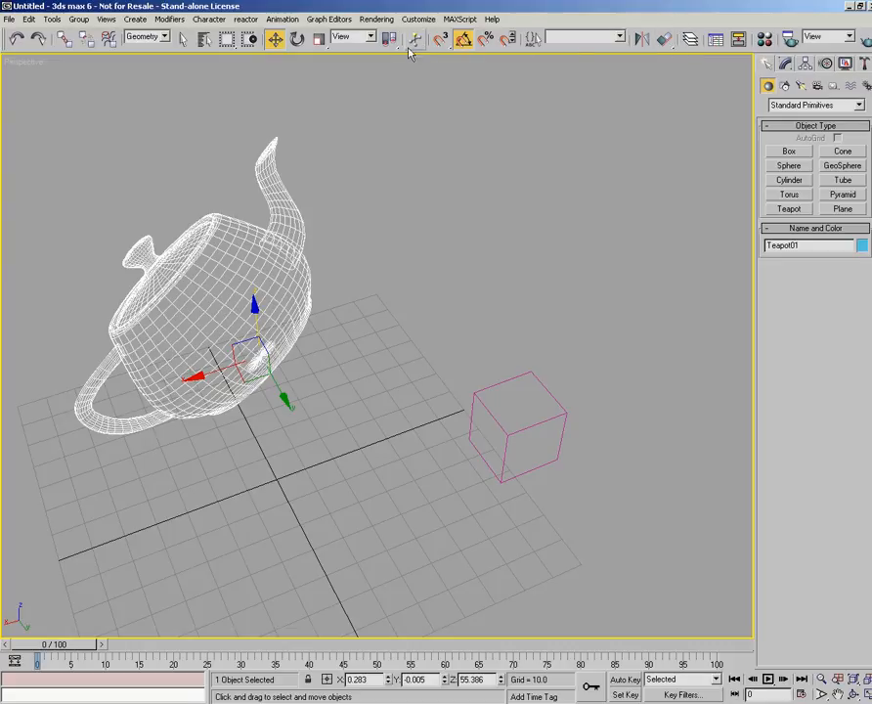
pyautogui.click(389, 39)
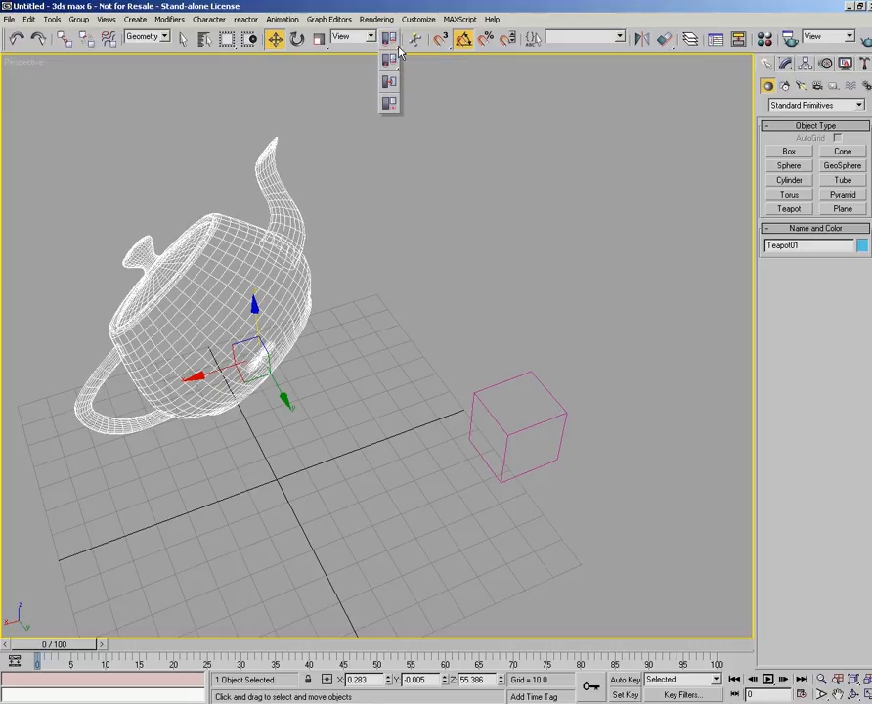
pyautogui.moveTo(399, 51)
pyautogui.mouseDown()
pyautogui.moveTo(395, 105)
pyautogui.moveTo(407, 14)
pyautogui.moveTo(389, 47)
pyautogui.mouseUp()
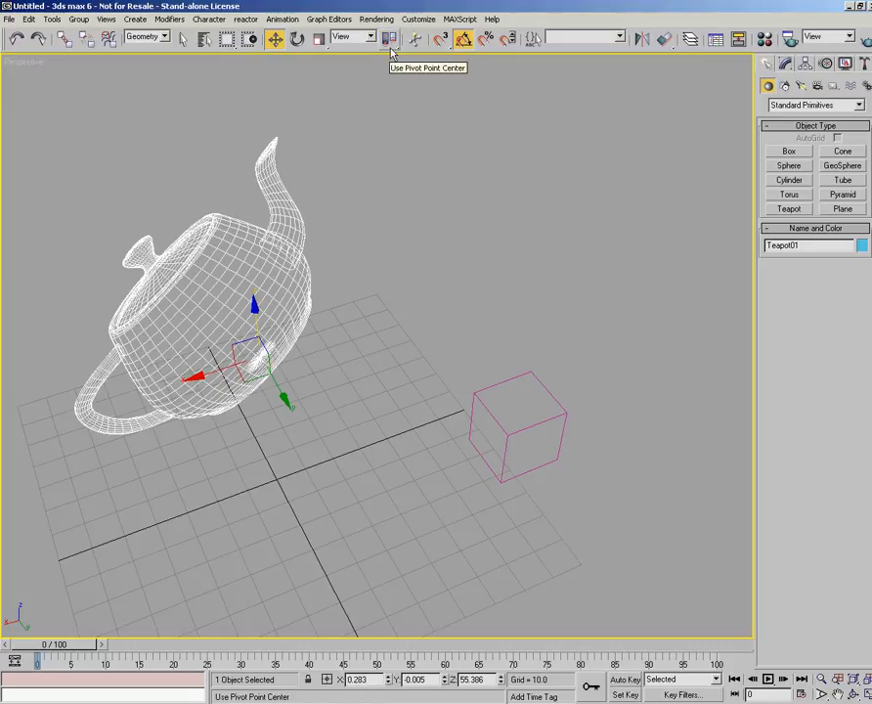
pyautogui.moveTo(319, 39)
pyautogui.mouseDown()
pyautogui.moveTo(328, 51)
pyautogui.moveTo(325, 125)
pyautogui.moveTo(321, 41)
pyautogui.mouseUp()
pyautogui.moveTo(237, 46)
pyautogui.mouseDown()
pyautogui.moveTo(232, 125)
pyautogui.moveTo(232, 63)
pyautogui.mouseUp()
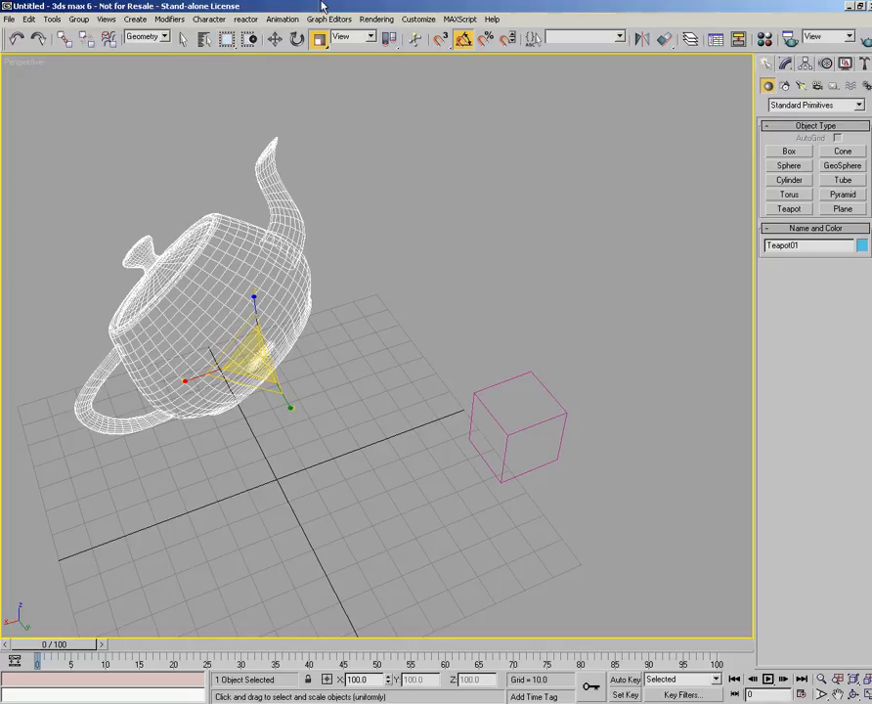
# Try the Normal Align, Place Highlight and Align Camera variants of the Align tool and cancel
pyautogui.moveTo(671, 45); pyautogui.dragTo(683, 73)
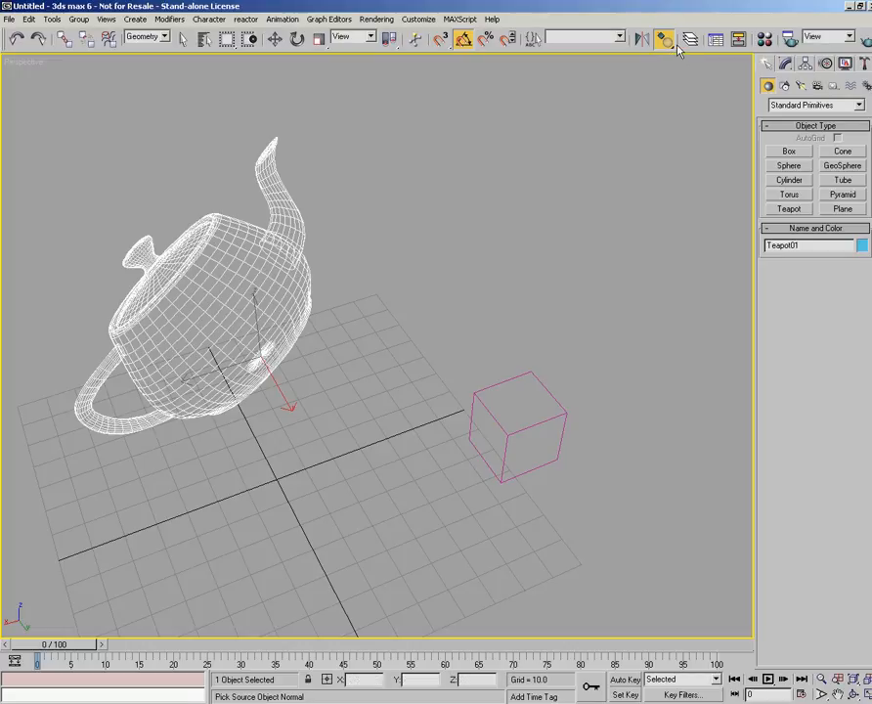
pyautogui.moveTo(670, 40); pyautogui.dragTo(669, 105)
pyautogui.click(665, 39)
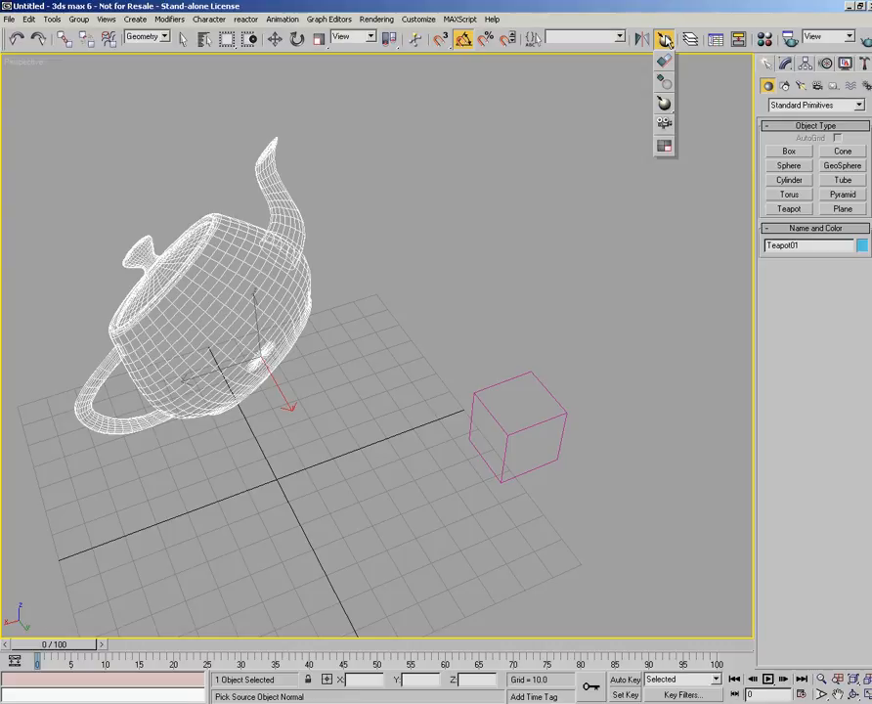
pyautogui.click(664, 126)
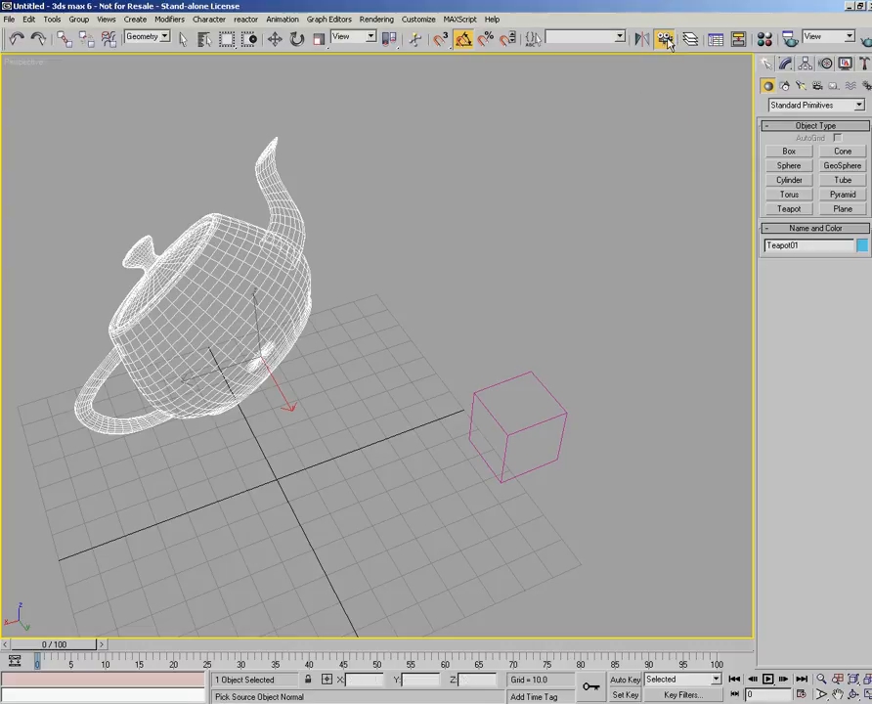
pyautogui.press('Escape')
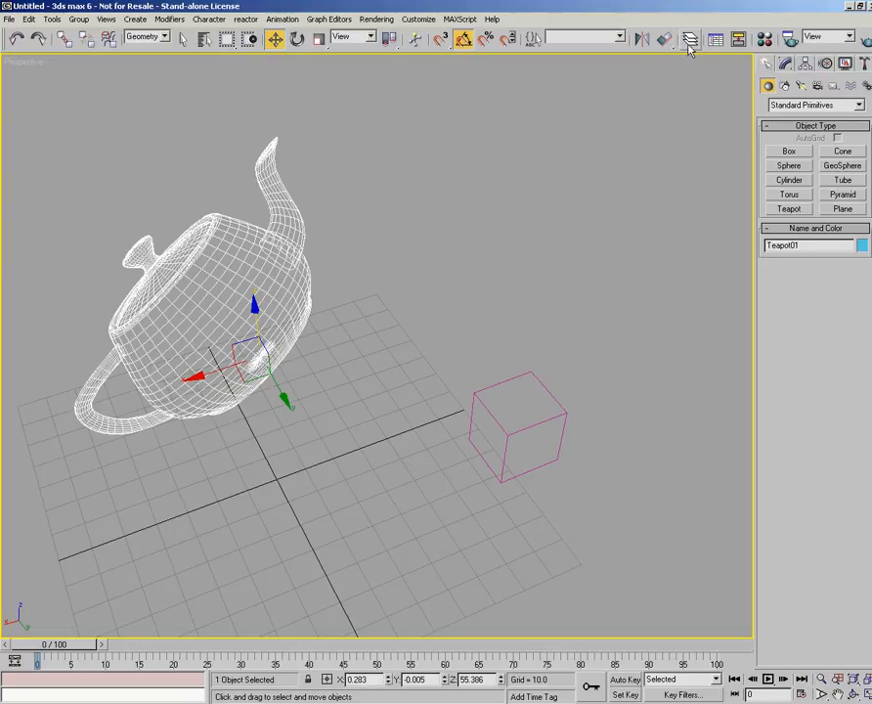
# Open the layer manager above the box, inspect the objects in the default layer 0 and collapse it again
pyautogui.click(690, 41)
pyautogui.moveTo(529, 326); pyautogui.dragTo(550, 80)
pyautogui.click(446, 124)
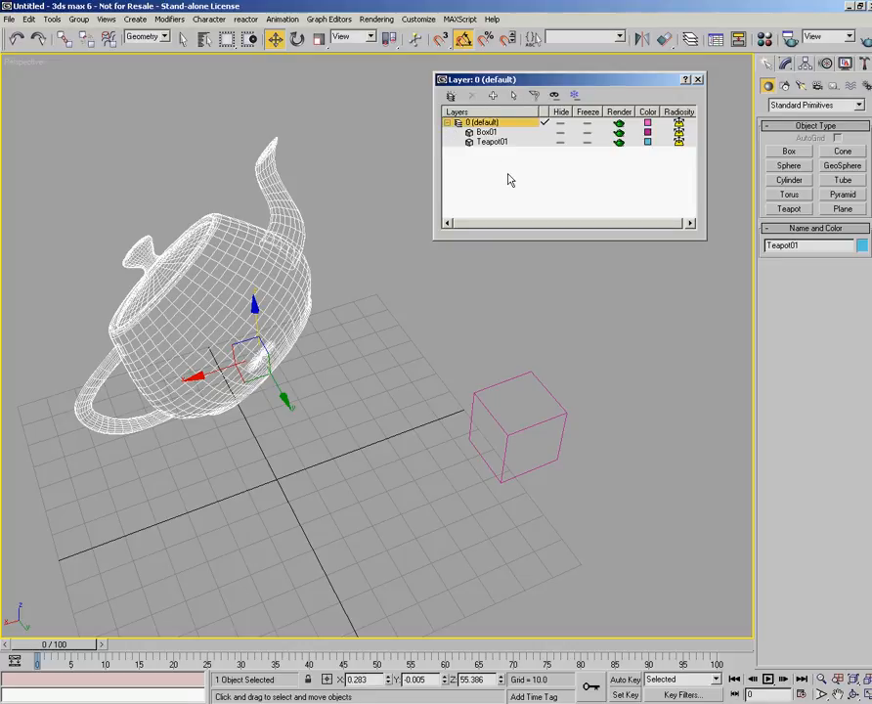
pyautogui.click(449, 122)
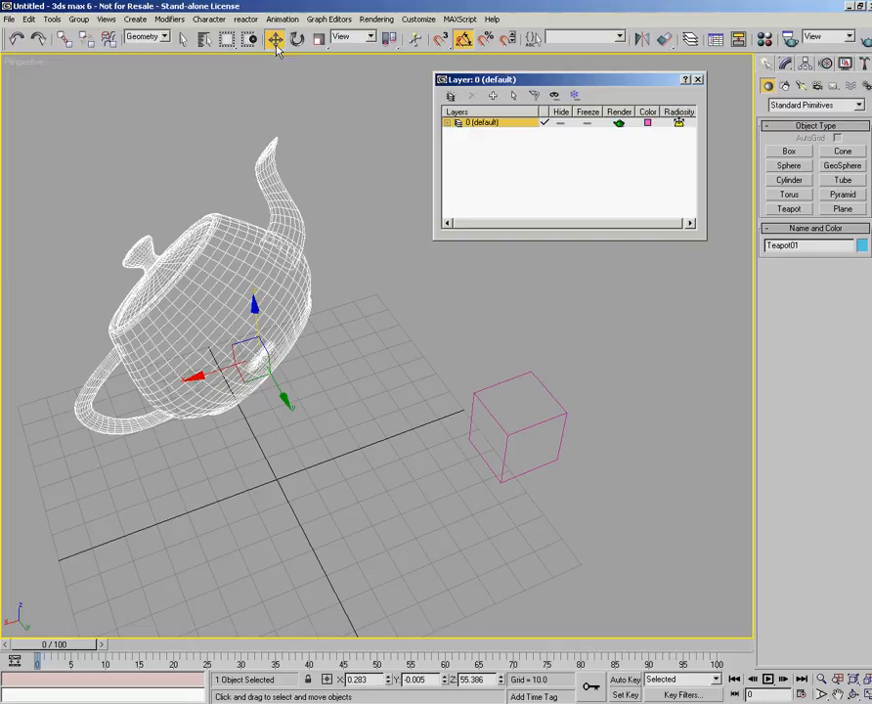
# Move the tilted teapot straight down until it rests close to the grid plane
pyautogui.click(297, 94)
pyautogui.click(277, 328)
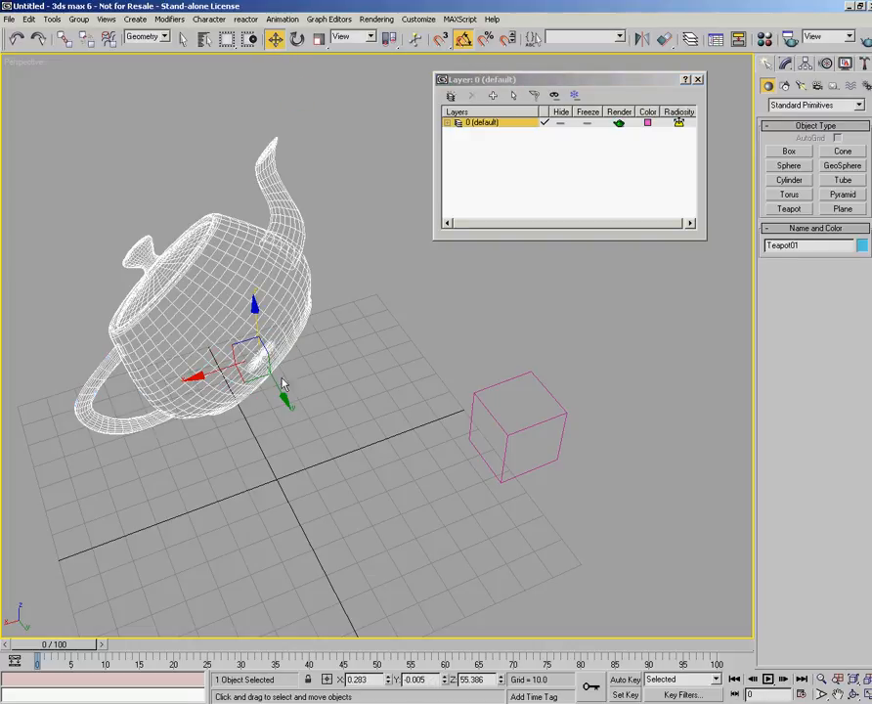
pyautogui.moveTo(256, 369); pyautogui.dragTo(320, 423)
pyautogui.keyDown('alt'); pyautogui.moveTo(320, 422); pyautogui.dragTo(309, 388, button='middle'); pyautogui.keyUp('alt')
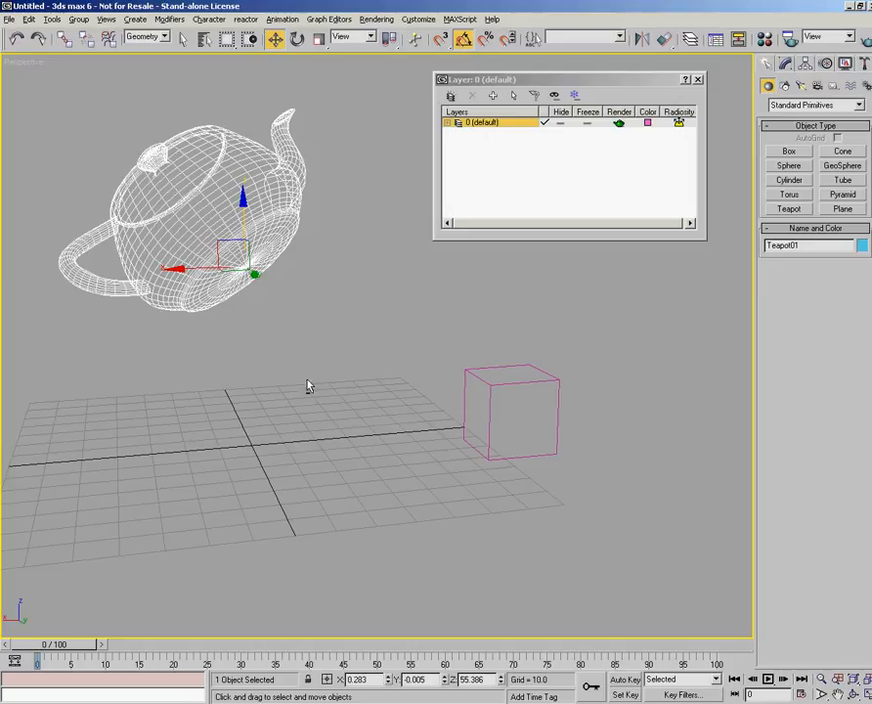
pyautogui.moveTo(233, 244); pyautogui.dragTo(249, 415)
# Clone the teapot twice along the grid to form a row of three teapots
pyautogui.keyDown('alt'); pyautogui.moveTo(252, 421); pyautogui.dragTo(297, 487, button='middle'); pyautogui.keyUp('alt')
pyautogui.keyDown('shift'); pyautogui.moveTo(283, 499); pyautogui.dragTo(221, 400); pyautogui.keyUp('shift')
pyautogui.click(397, 412)
pyautogui.moveTo(397, 412)
pyautogui.keyDown('alt'); pyautogui.mouseDown(button='middle')
pyautogui.moveTo(345, 460)
pyautogui.moveTo(348, 469)
pyautogui.moveTo(346, 460)
pyautogui.mouseUp(button='middle'); pyautogui.keyUp('alt')
pyautogui.keyDown('shift'); pyautogui.moveTo(344, 486); pyautogui.dragTo(184, 495); pyautogui.keyUp('shift')
pyautogui.click(395, 412)
# Clone the box to form a row of three boxes beside the teapots and clear the selection
pyautogui.moveTo(394, 412)
pyautogui.keyDown('alt'); pyautogui.mouseDown(button='middle')
pyautogui.moveTo(518, 394)
pyautogui.moveTo(460, 403)
pyautogui.moveTo(441, 391)
pyautogui.mouseUp(button='middle'); pyautogui.keyUp('alt')
pyautogui.click(477, 430)
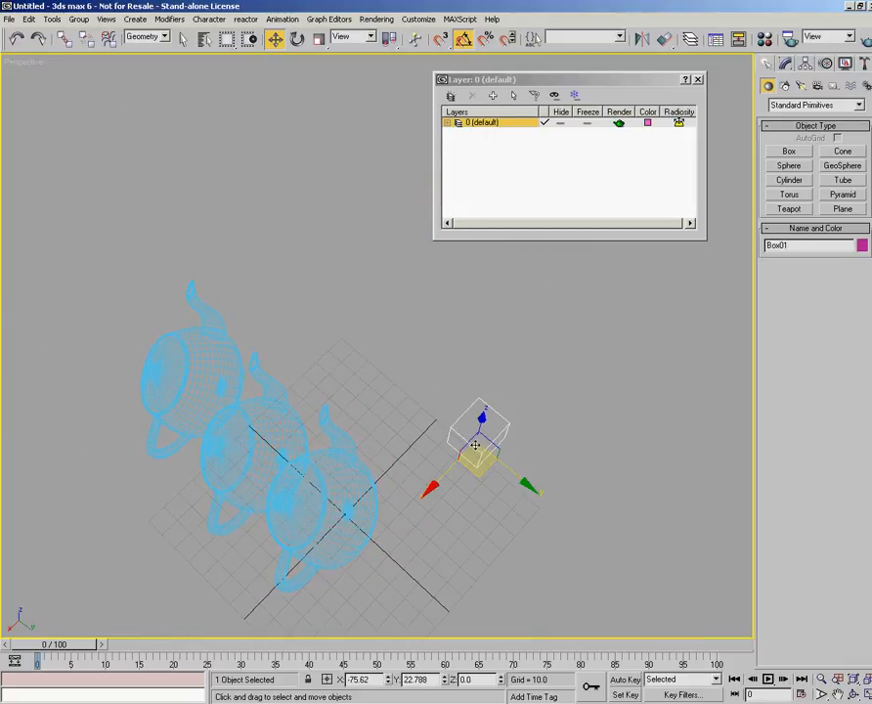
pyautogui.moveTo(502, 463)
pyautogui.keyDown('shift'); pyautogui.mouseDown()
pyautogui.moveTo(456, 446)
pyautogui.moveTo(438, 408)
pyautogui.moveTo(411, 403)
pyautogui.mouseUp(); pyautogui.keyUp('shift')
pyautogui.click(395, 413)
pyautogui.click(401, 411)
pyautogui.moveTo(449, 372)
pyautogui.keyDown('alt'); pyautogui.mouseDown(button='middle')
pyautogui.moveTo(467, 412)
pyautogui.moveTo(452, 416)
pyautogui.moveTo(476, 416)
pyautogui.moveTo(453, 415)
pyautogui.mouseUp(button='middle'); pyautogui.keyUp('alt')
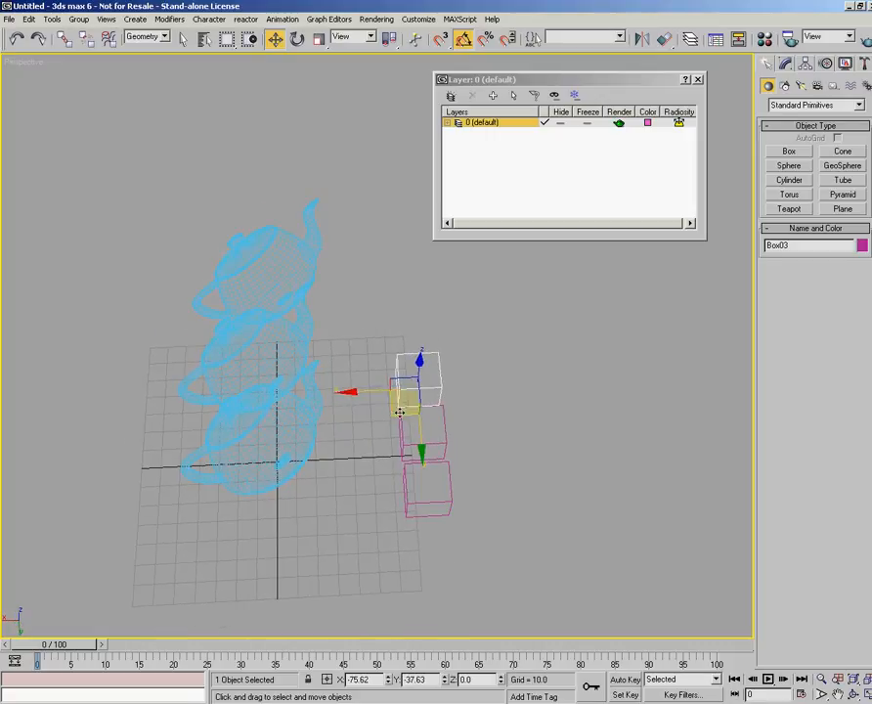
pyautogui.click(504, 405)
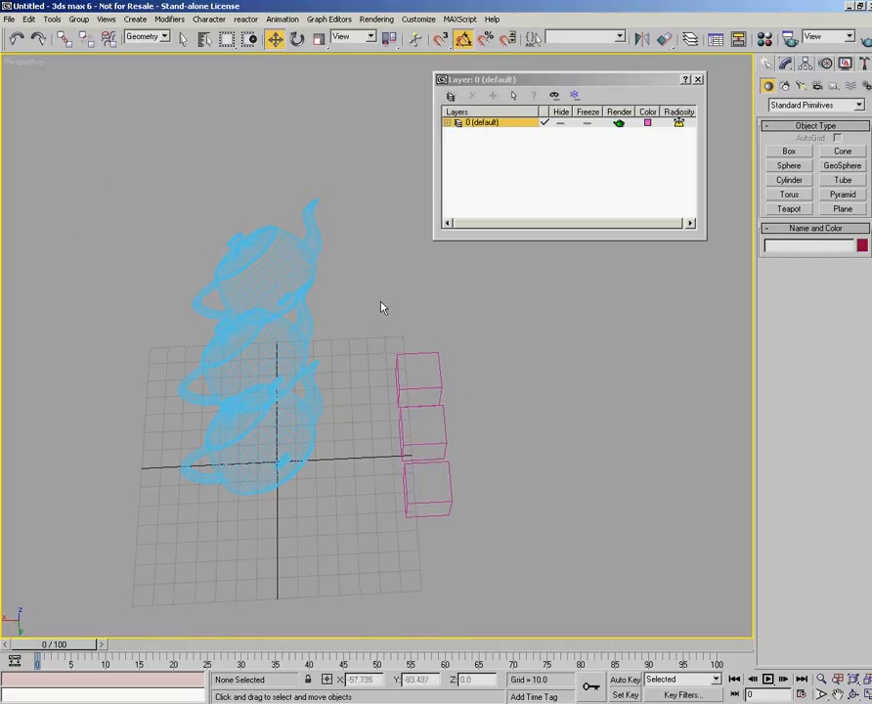
# Put the three teapots on a new layer named Teapots
pyautogui.moveTo(184, 181); pyautogui.dragTo(315, 506)
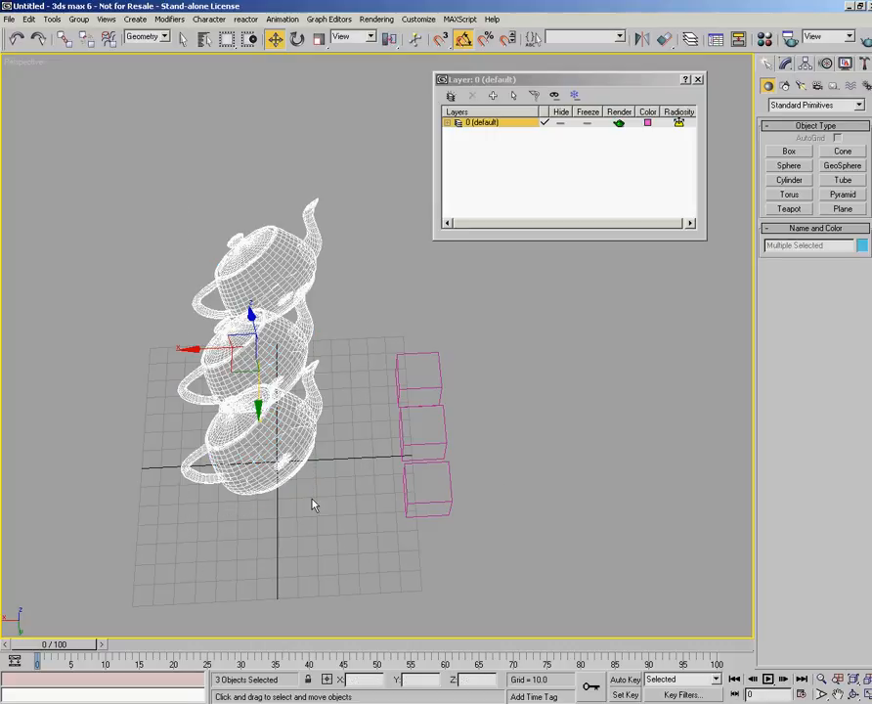
pyautogui.click(451, 95)
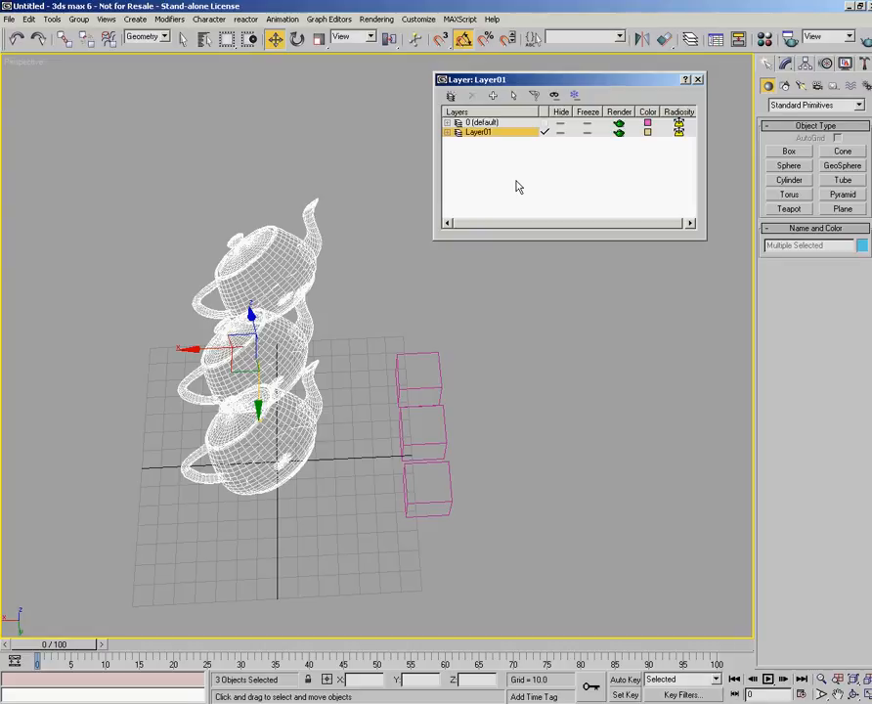
pyautogui.rightClick(485, 135)
pyautogui.click(521, 151)
pyautogui.write('Teapots')
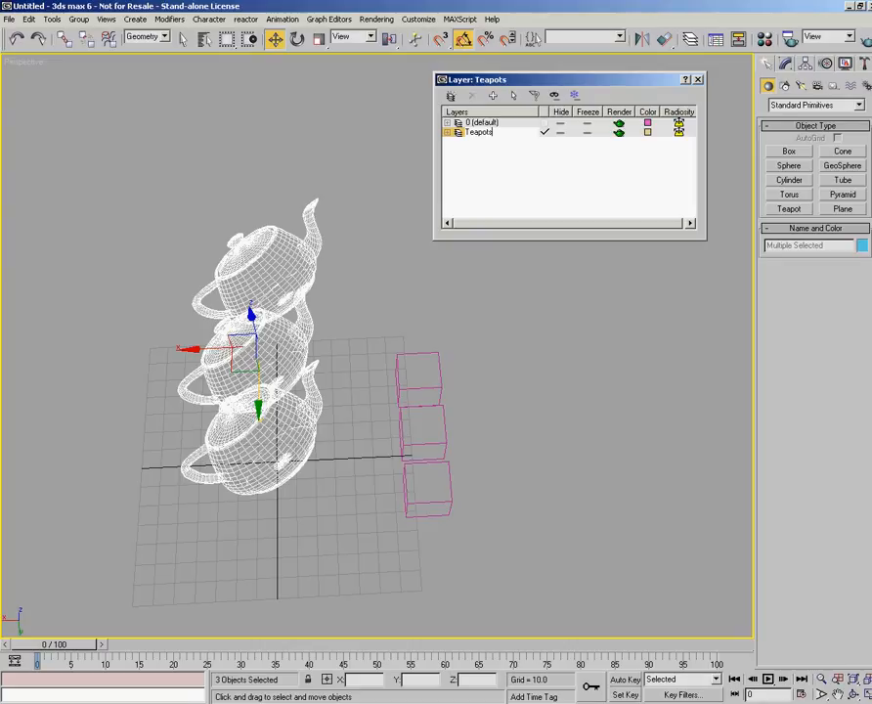
pyautogui.press('Return')
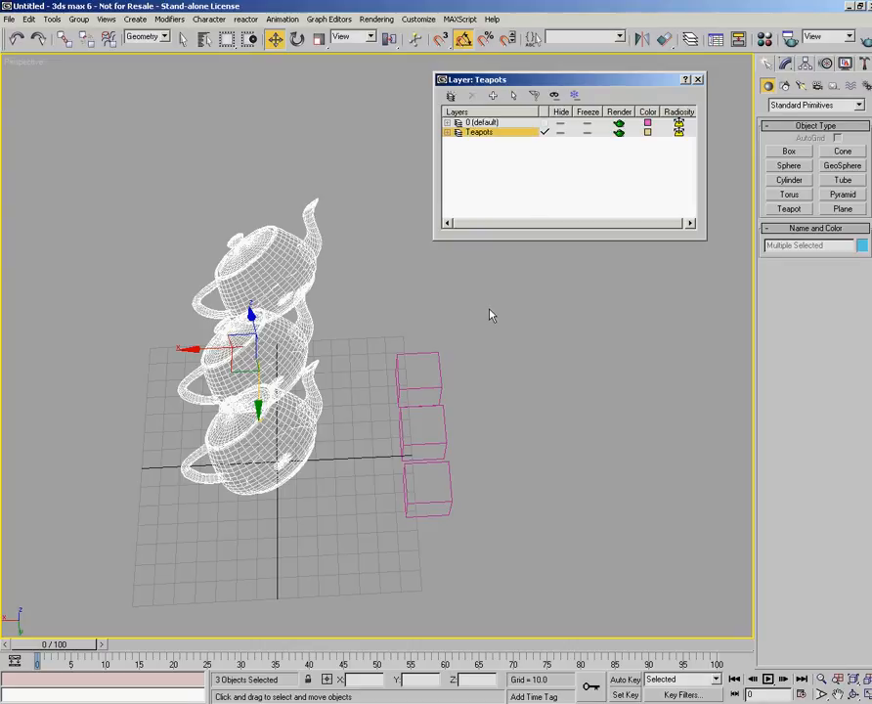
# Invert the selection to the three boxes and put them on a new layer named Cubes
pyautogui.hotkey('ctrl', 'i')
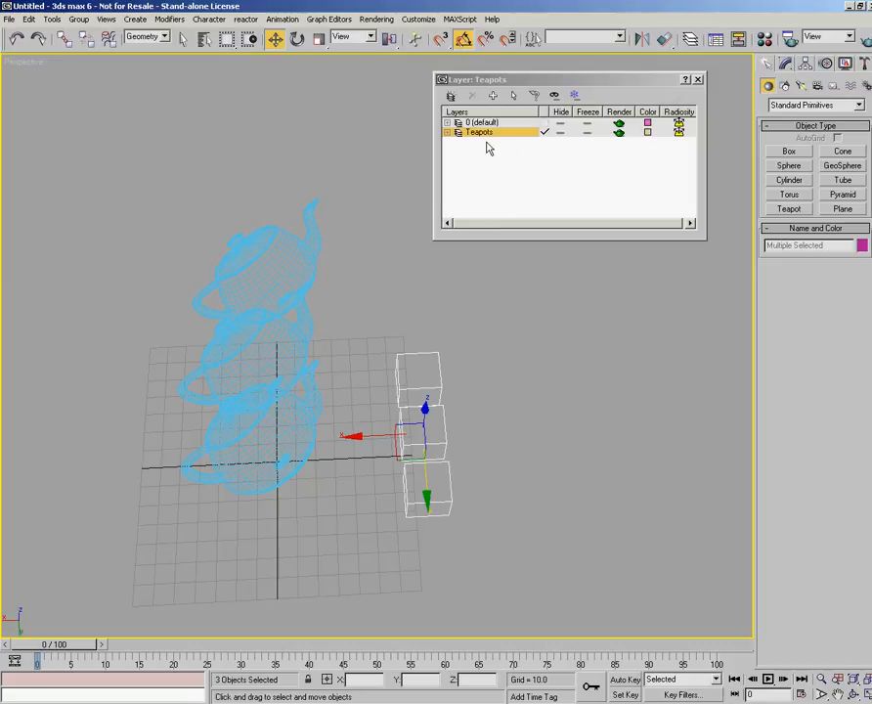
pyautogui.click(451, 95)
pyautogui.rightClick(486, 133)
pyautogui.click(506, 137)
pyautogui.write('Cubes')
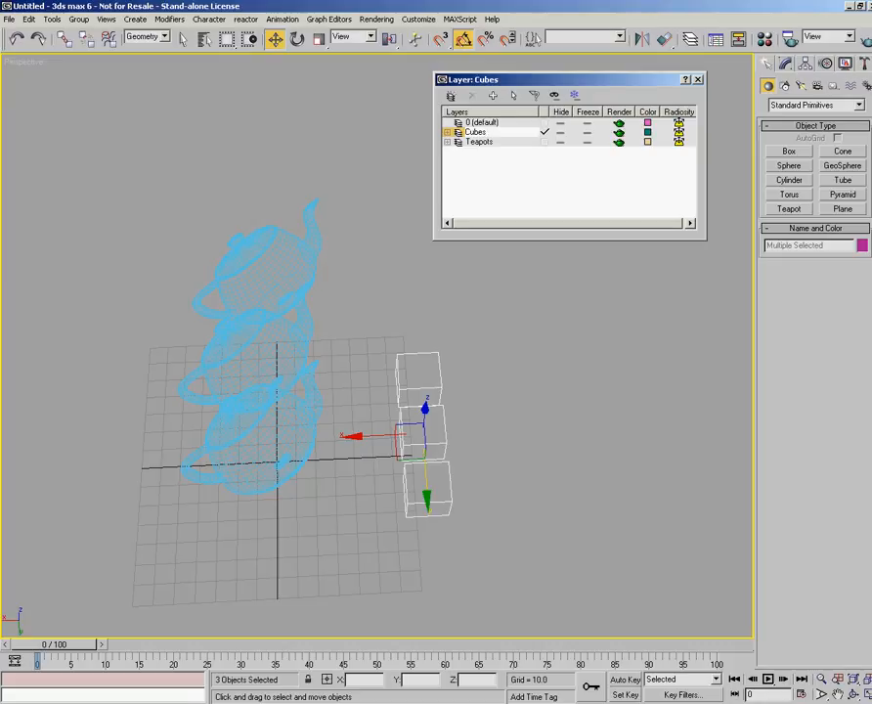
pyautogui.press('Return')
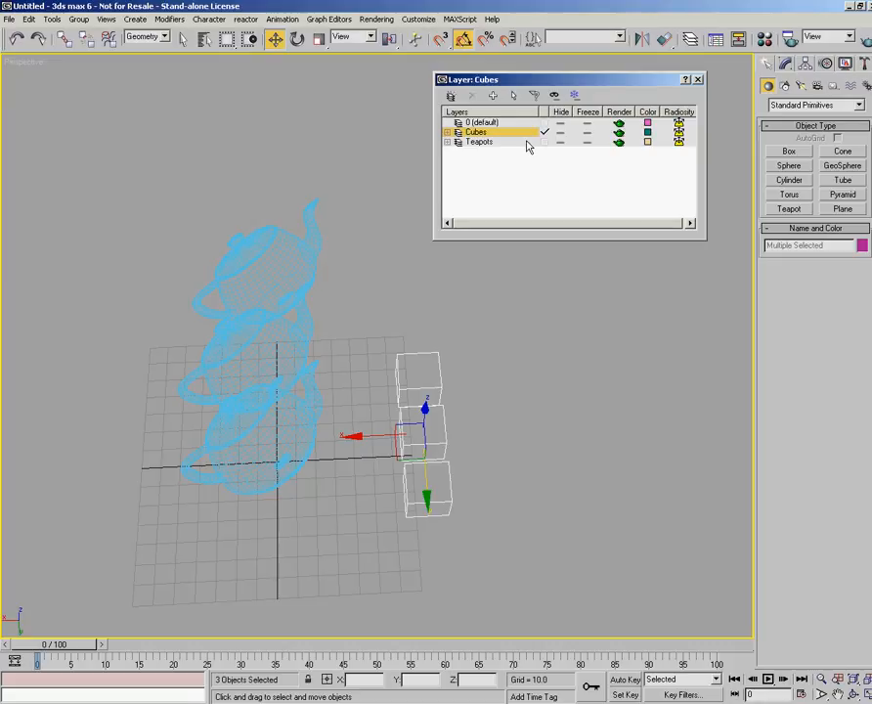
# Examine which objects the Cubes and Teapots layers contain, enlarge the layer manager and deselect everything in the scene
pyautogui.click(446, 132)
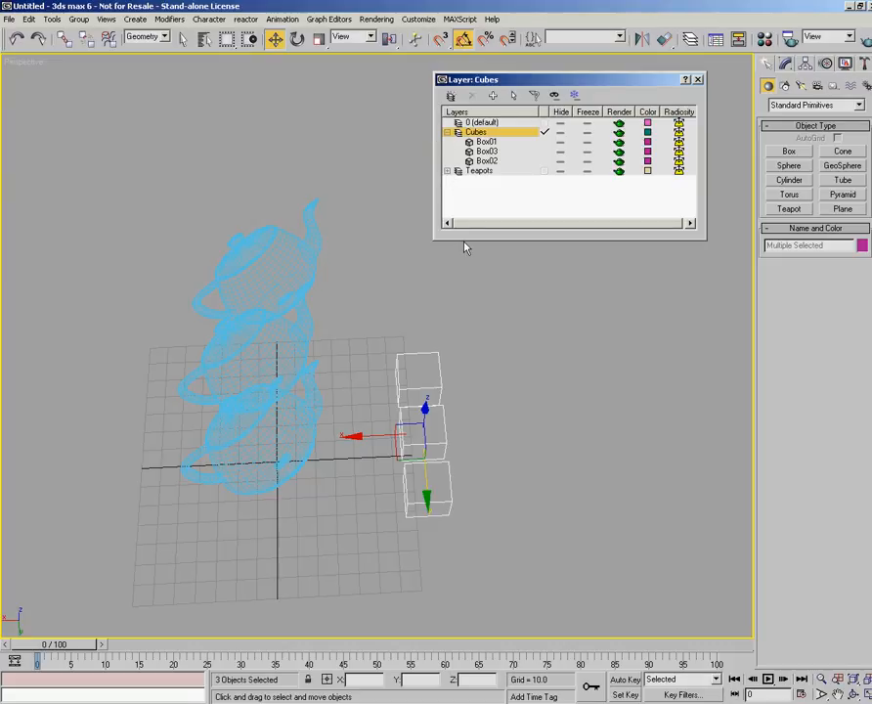
pyautogui.moveTo(466, 240); pyautogui.dragTo(465, 270)
pyautogui.click(448, 171)
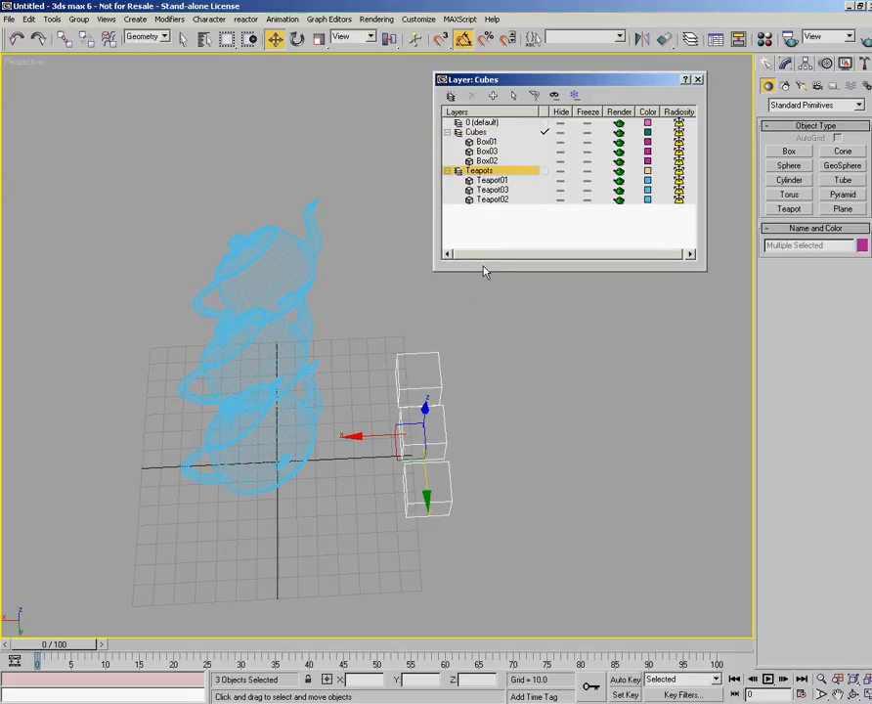
pyautogui.click(447, 171)
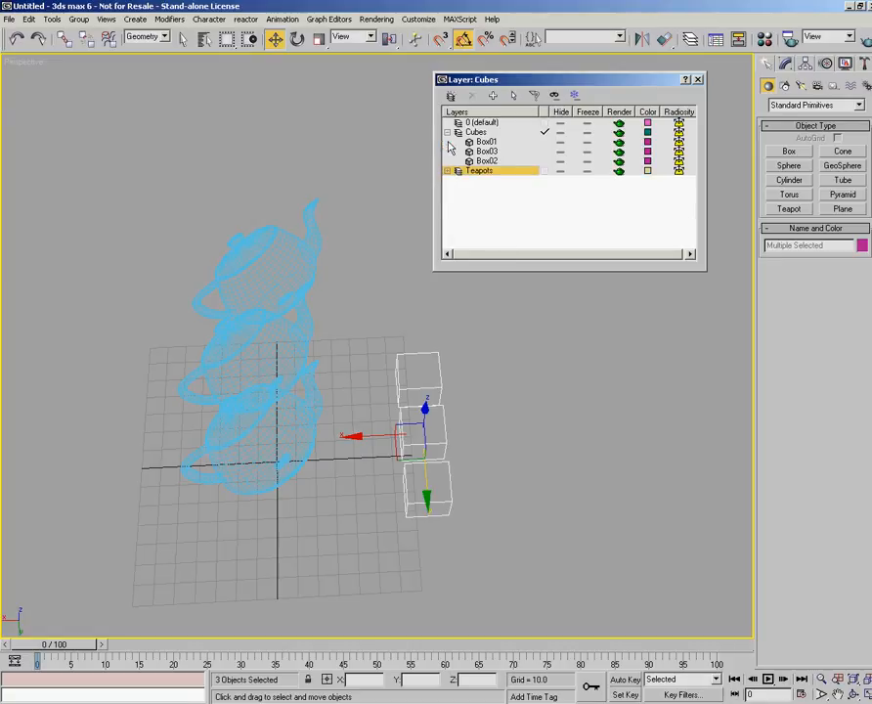
pyautogui.click(448, 132)
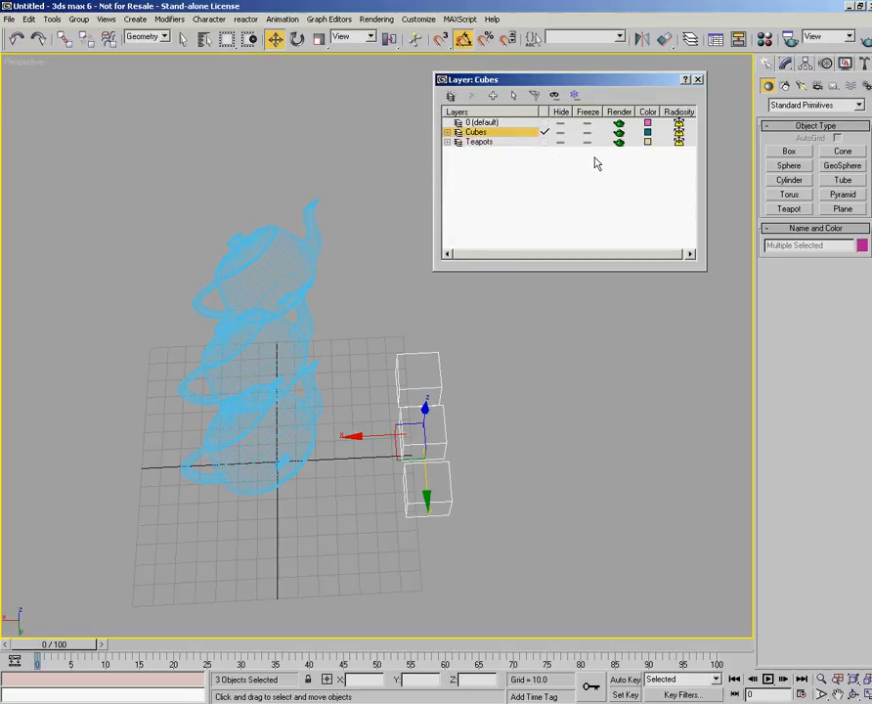
pyautogui.click(518, 299)
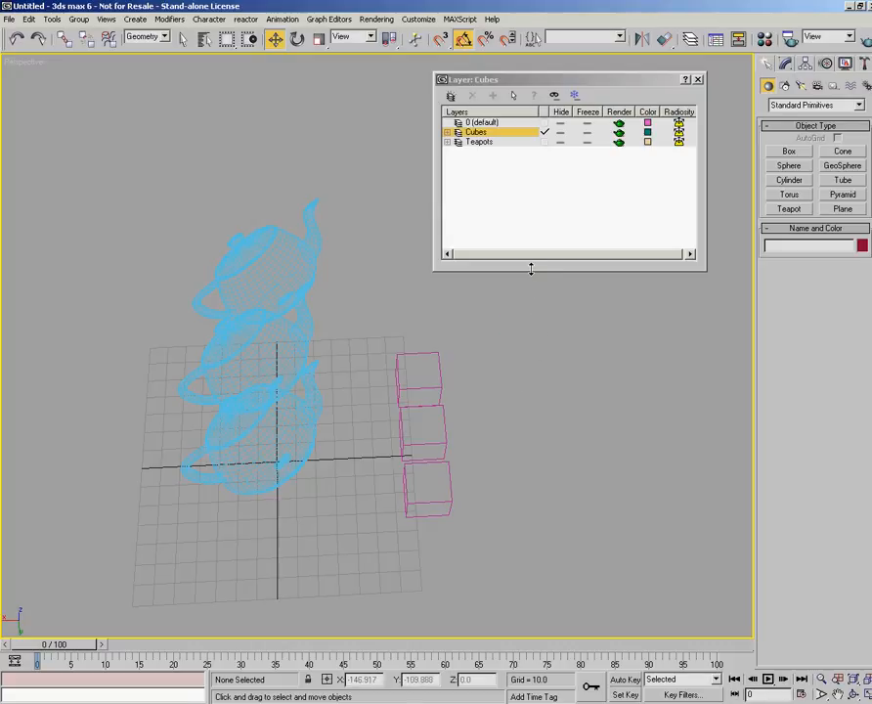
# Try hiding the Teapots layer and show its objects again
pyautogui.click(560, 143)
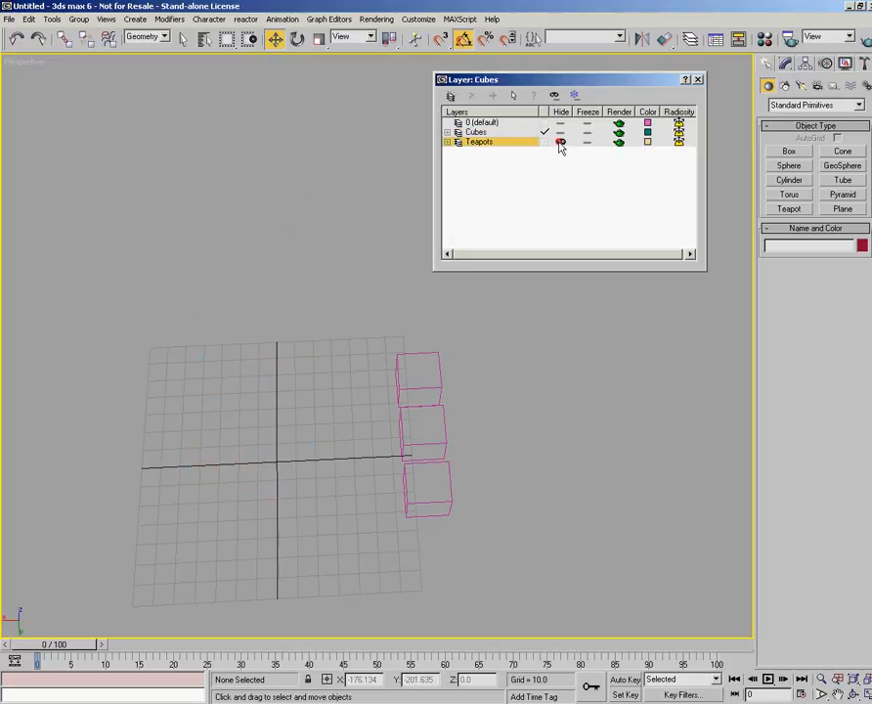
pyautogui.click(563, 143)
pyautogui.click(563, 145)
pyautogui.click(561, 142)
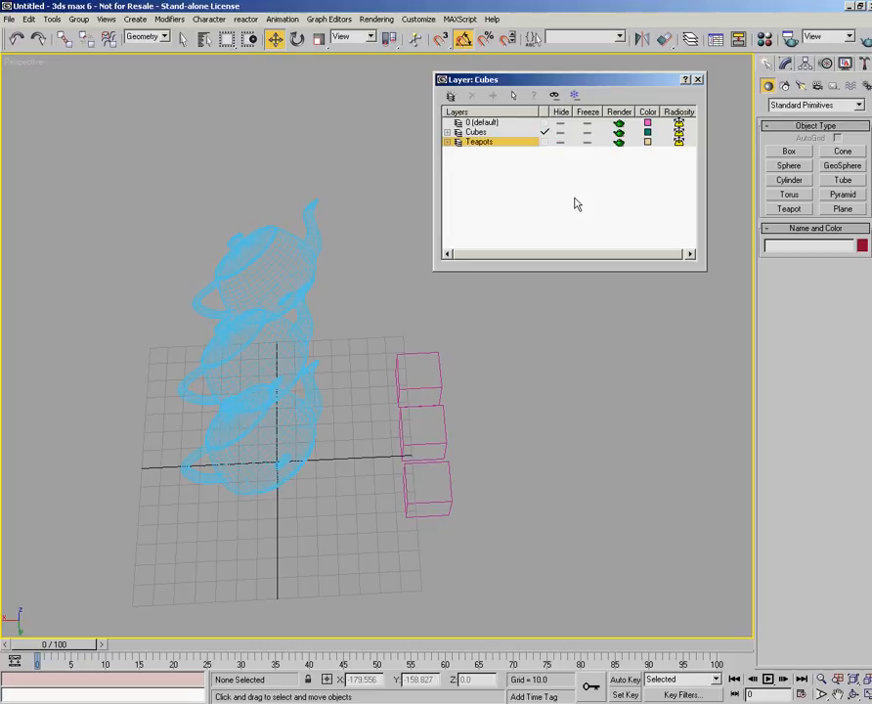
# Freeze the Teapots layer, try to select the frozen teapots with a selection region, and unfreeze the layer
pyautogui.click(587, 143)
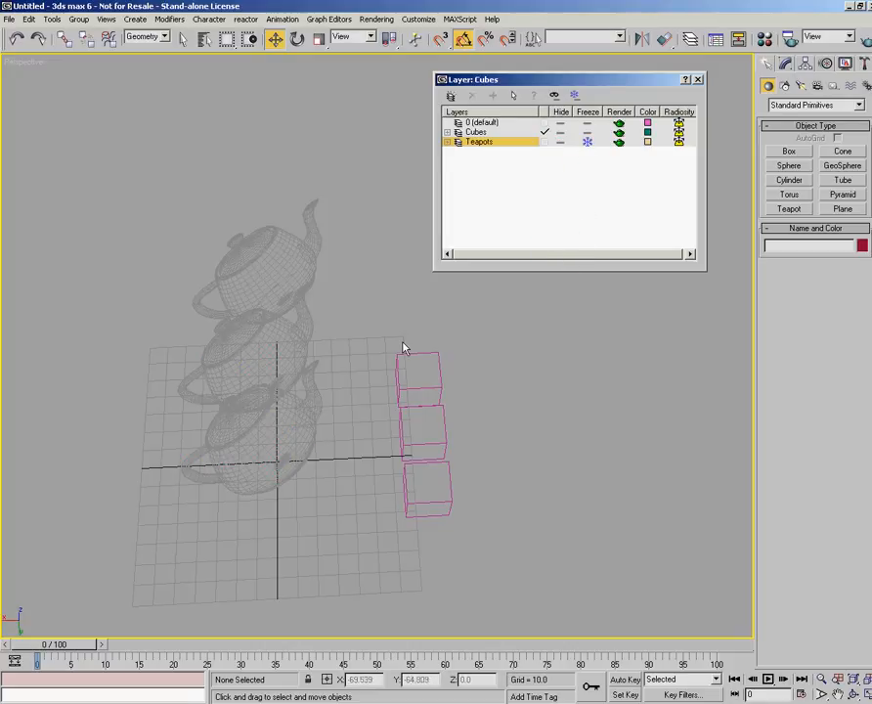
pyautogui.keyDown('alt'); pyautogui.moveTo(298, 411); pyautogui.dragTo(422, 351, button='middle'); pyautogui.keyUp('alt')
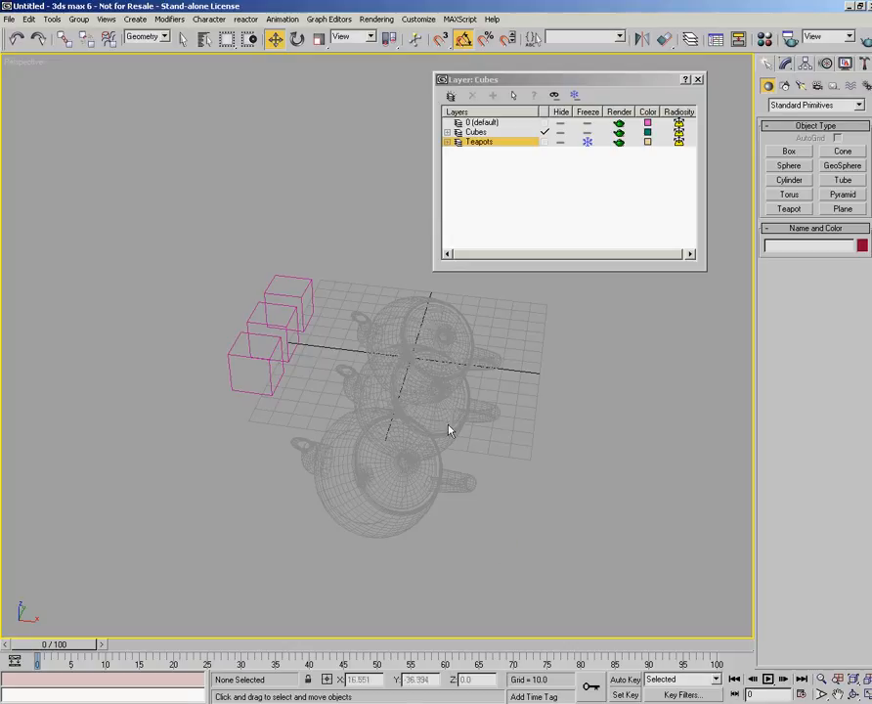
pyautogui.keyDown('alt'); pyautogui.moveTo(442, 446); pyautogui.dragTo(412, 397, button='middle'); pyautogui.keyUp('alt')
pyautogui.moveTo(354, 314); pyautogui.dragTo(492, 553)
pyautogui.keyDown('alt'); pyautogui.moveTo(492, 553); pyautogui.dragTo(523, 463, button='middle'); pyautogui.keyUp('alt')
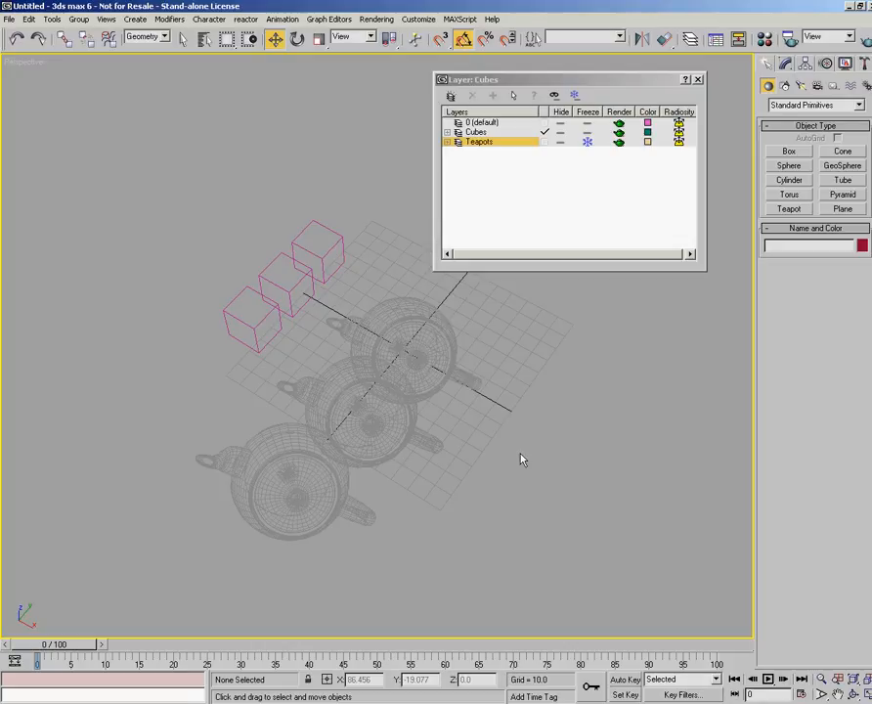
pyautogui.click(587, 142)
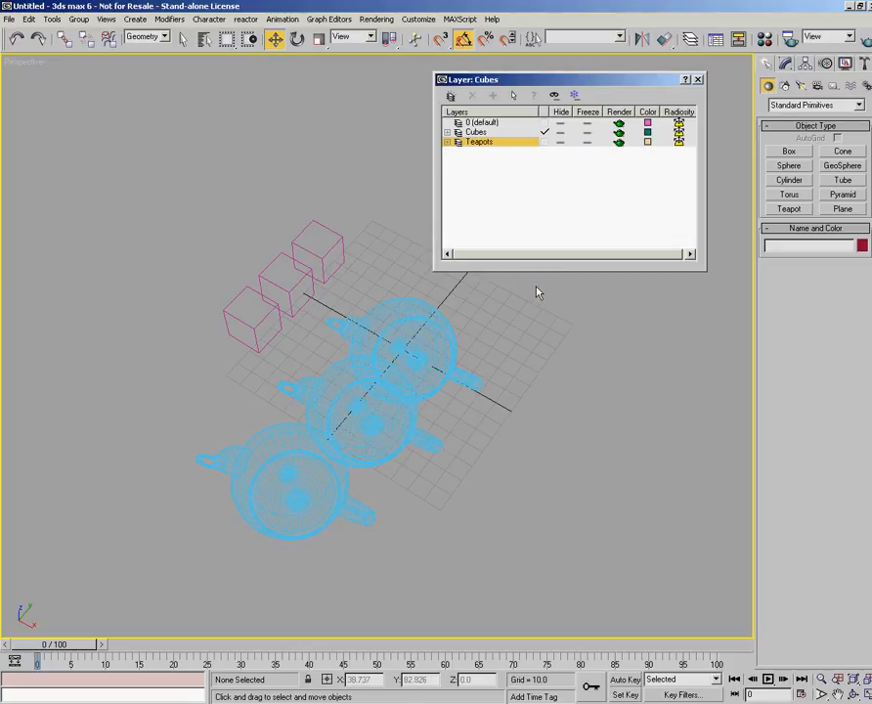
# Try freezing the Cubes layer, exclude it from rendering and close the layer manager
pyautogui.click(587, 132)
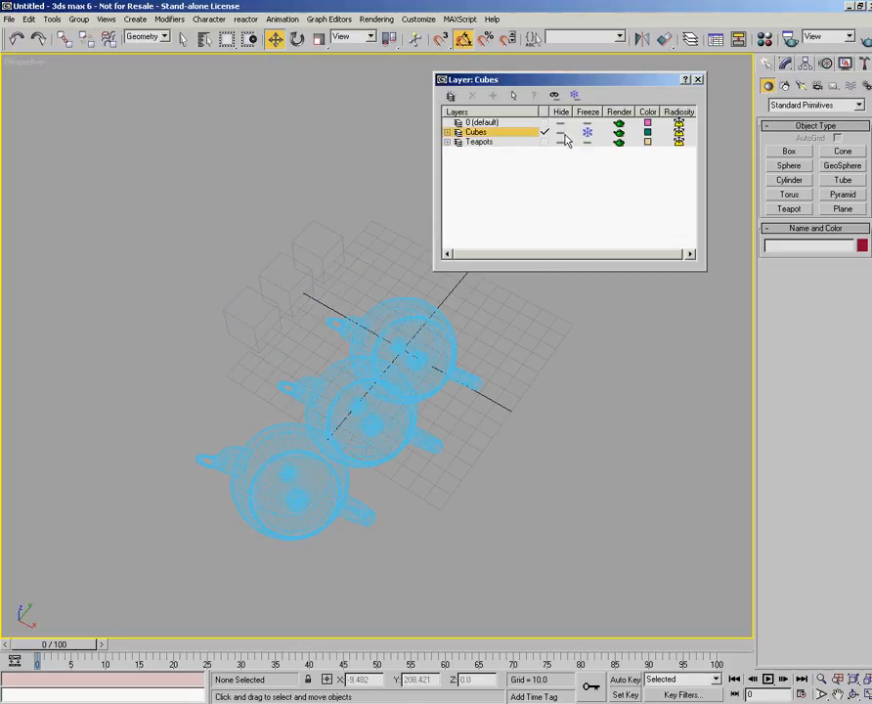
pyautogui.click(562, 139)
pyautogui.click(587, 133)
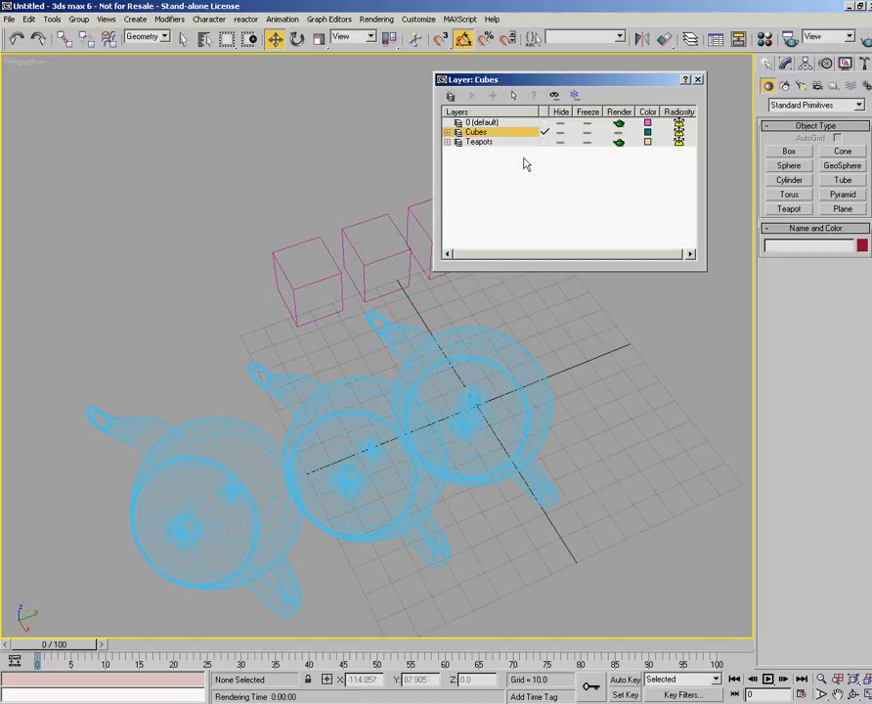
pyautogui.click(698, 79)
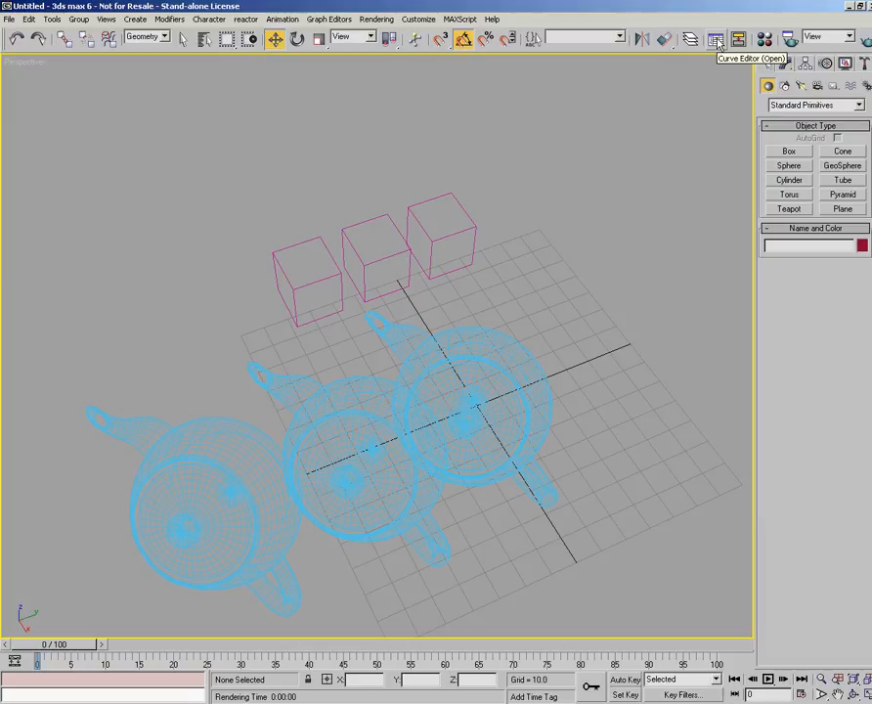
# View the animation tracks in the Curve Editor and close it
pyautogui.click(717, 40)
pyautogui.moveTo(486, 82); pyautogui.dragTo(543, 136)
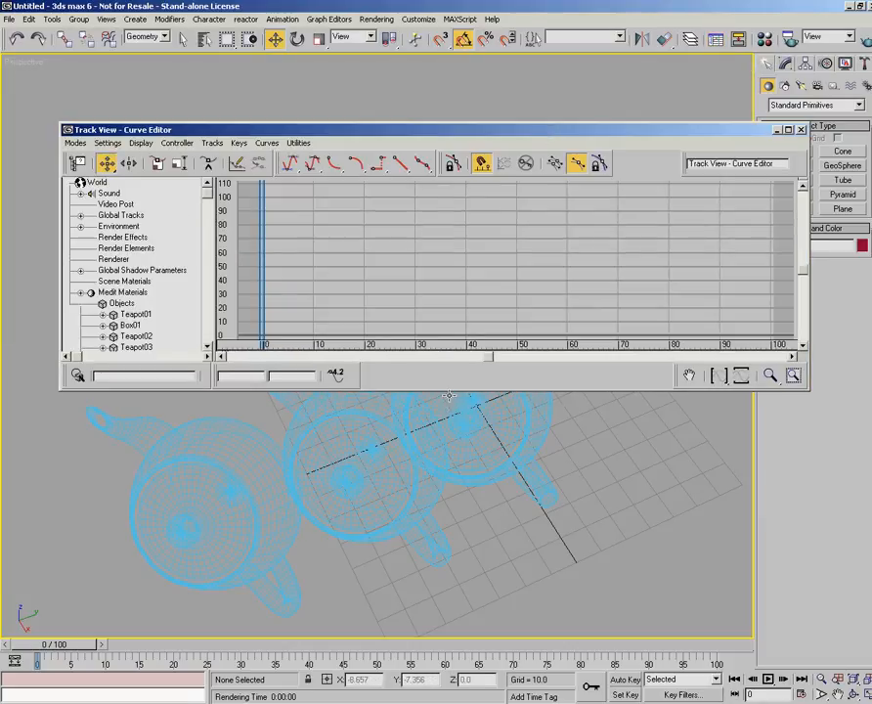
pyautogui.click(800, 130)
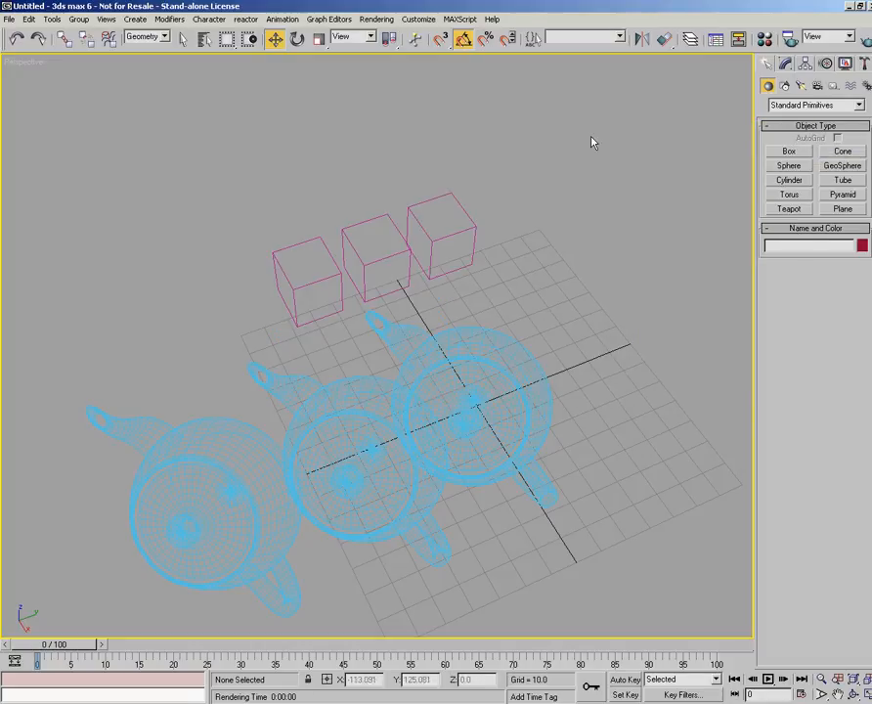
# Open the Schematic View and arrange its window and Display floater so that the objects in the viewport can be reached
pyautogui.click(739, 41)
pyautogui.moveTo(459, 130); pyautogui.dragTo(673, 392)
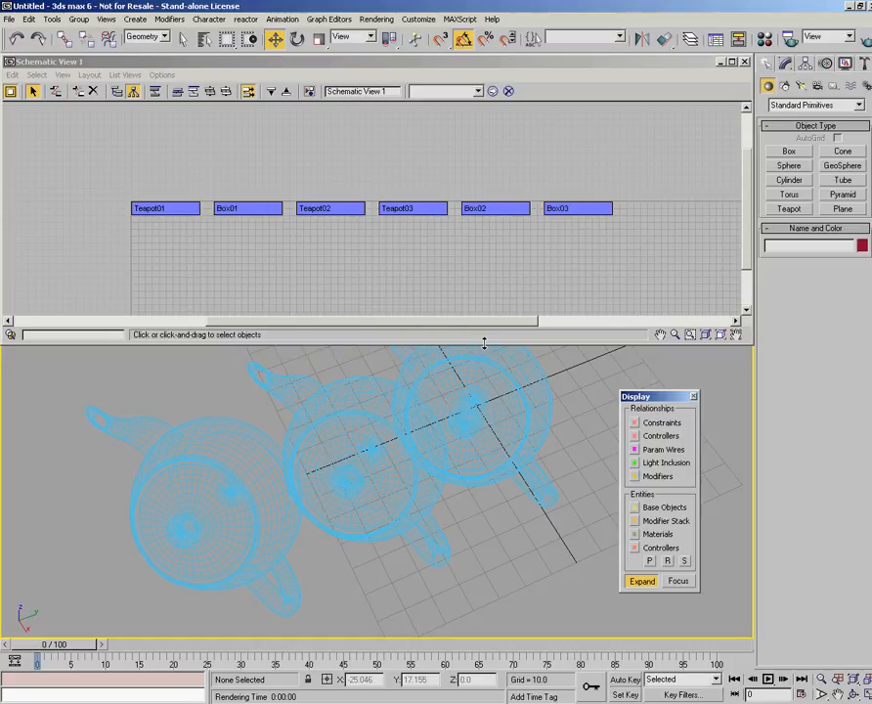
pyautogui.moveTo(483, 343); pyautogui.dragTo(492, 308)
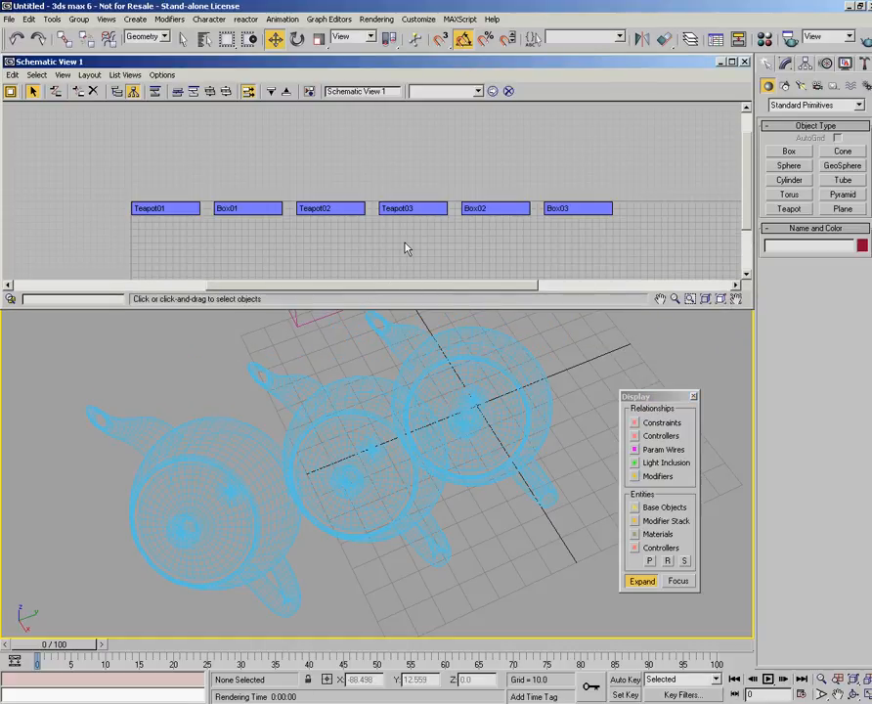
# Link the three teapots into a chain, with Teapot03 as child of Teapot02 and Teapot02 as child of Teapot01
pyautogui.keyDown('alt'); pyautogui.moveTo(558, 389); pyautogui.dragTo(428, 469, button='middle'); pyautogui.keyUp('alt')
pyautogui.scroll(-3, 409, 408)
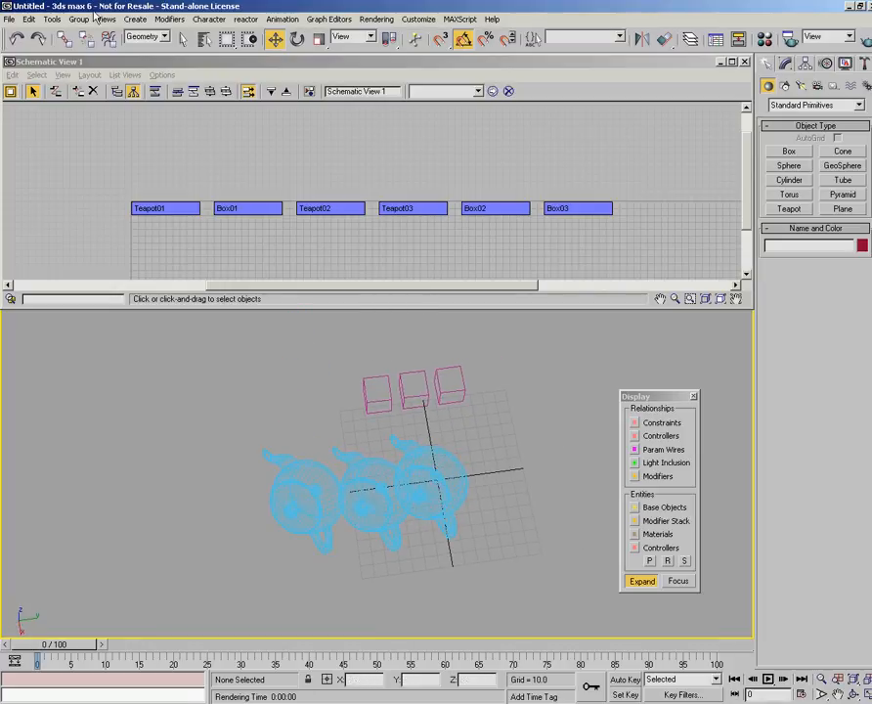
pyautogui.click(64, 37)
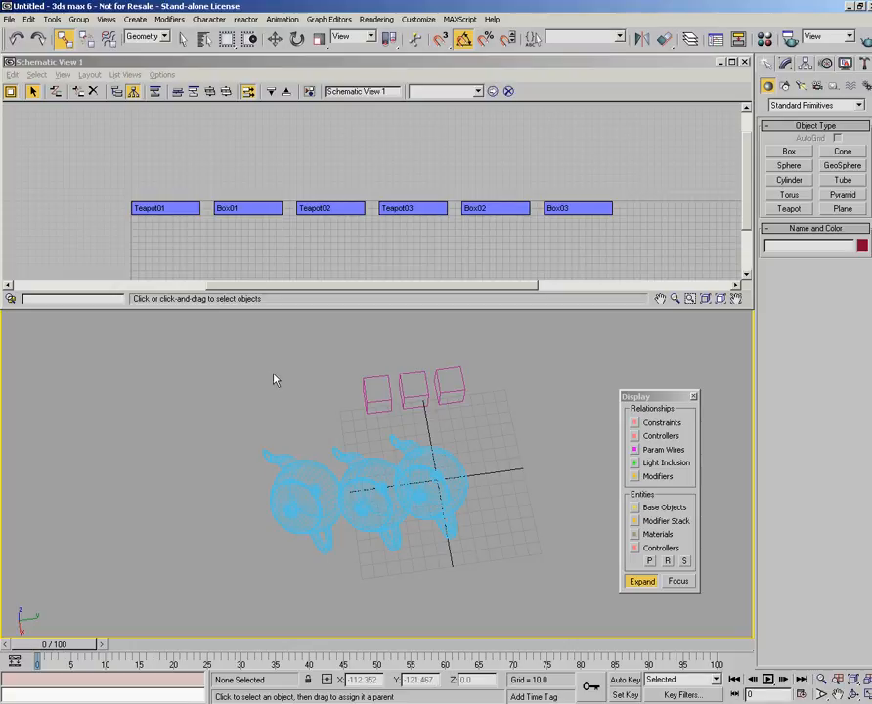
pyautogui.click(303, 474)
pyautogui.moveTo(308, 476); pyautogui.dragTo(440, 465)
pyautogui.click(380, 564)
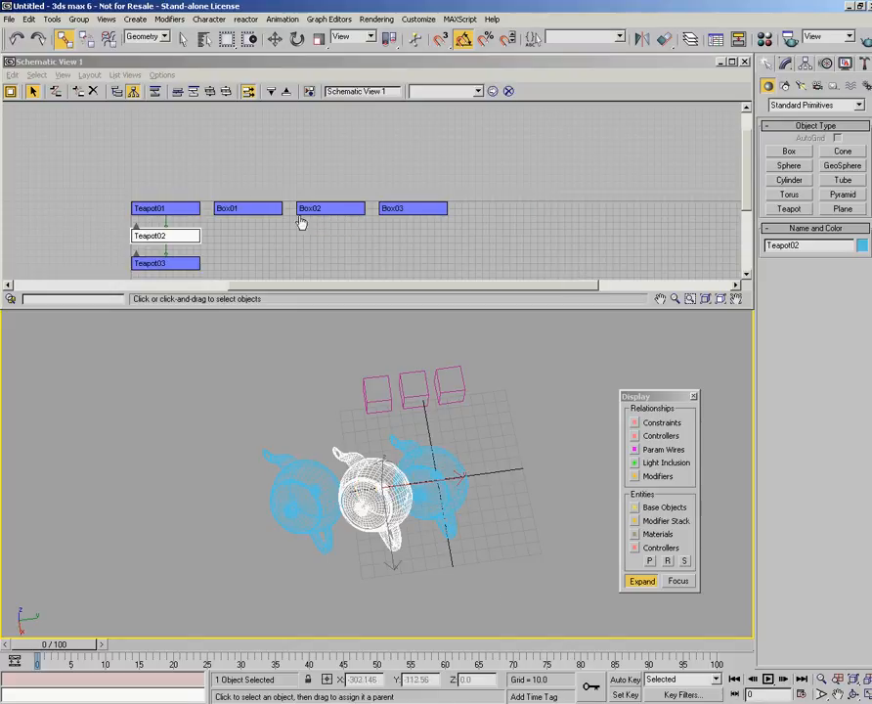
# Move the parent teapot Teapot01 across the grid plane to test the link with its child teapots
pyautogui.click(274, 38)
pyautogui.click(446, 464)
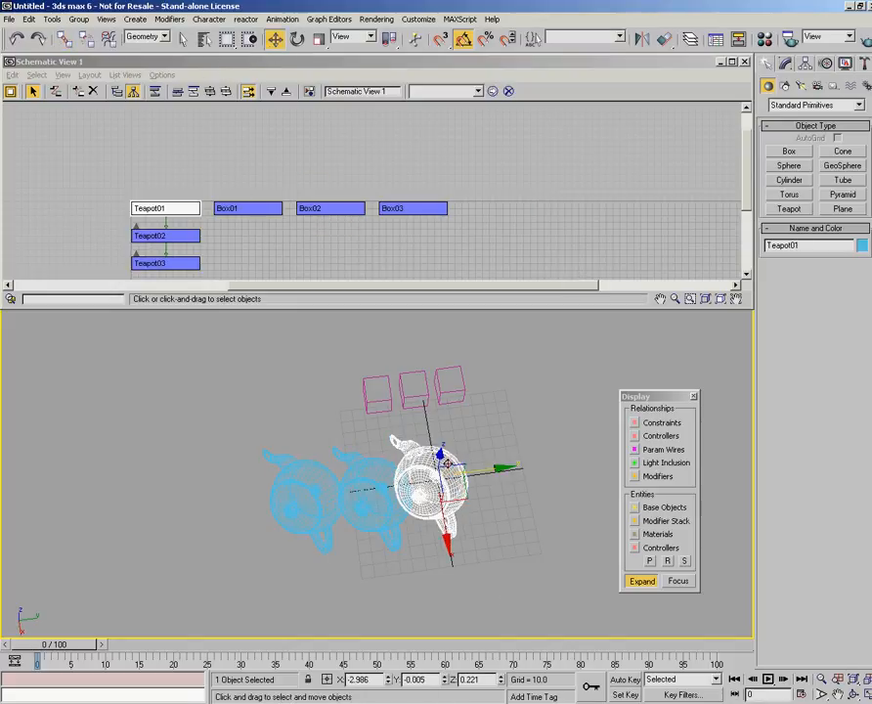
pyautogui.moveTo(470, 495)
pyautogui.mouseDown()
pyautogui.moveTo(537, 497)
pyautogui.moveTo(485, 499)
pyautogui.mouseUp()
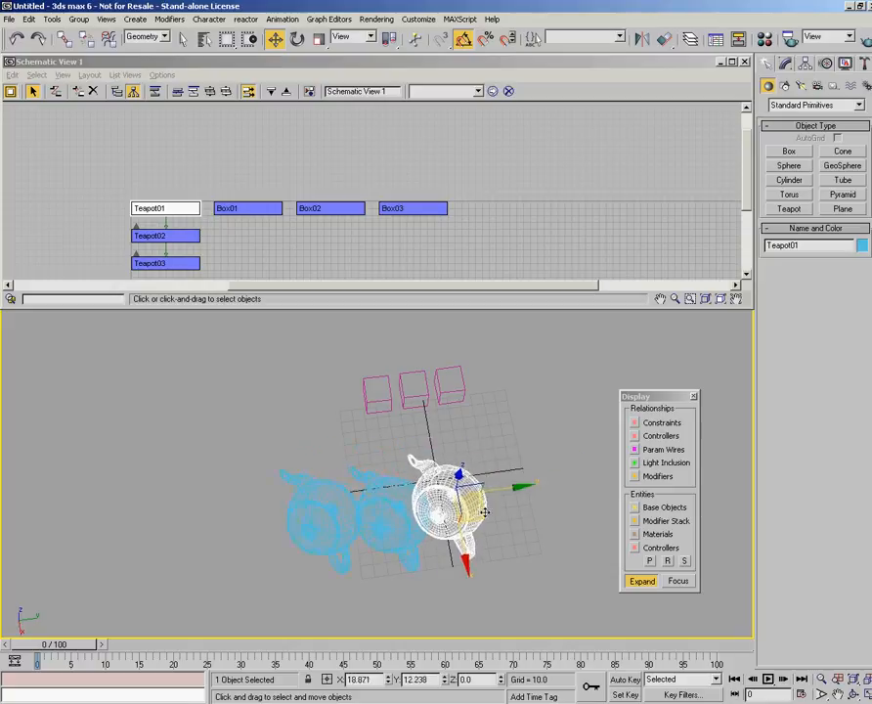
# Select each linked teapot in turn, then move the parent Teapot01 about 20 units along positive Y with its children
pyautogui.keyDown('alt'); pyautogui.moveTo(553, 521); pyautogui.dragTo(373, 483, button='middle'); pyautogui.keyUp('alt')
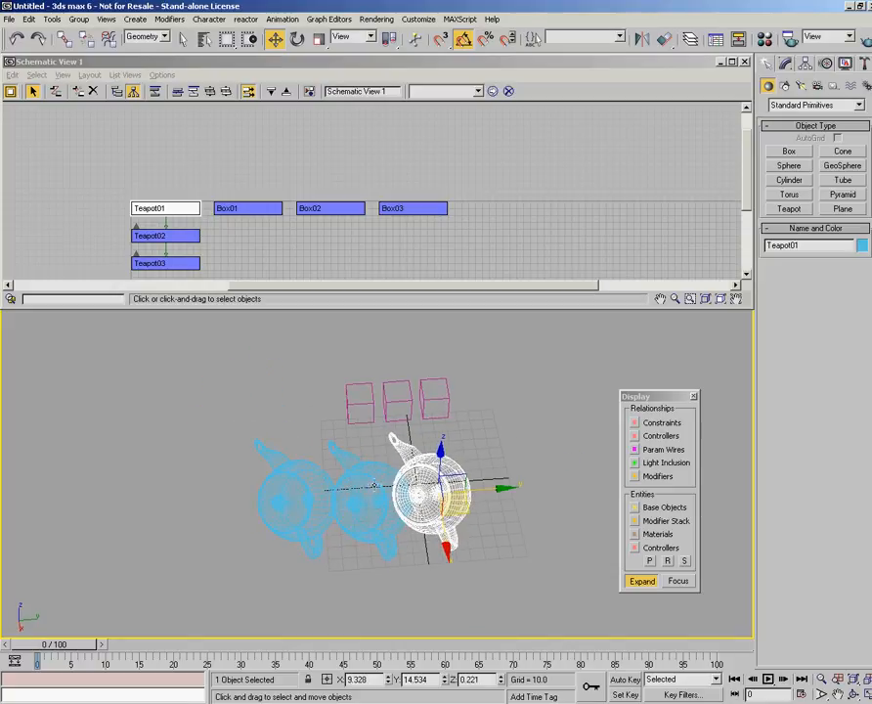
pyautogui.click(368, 482)
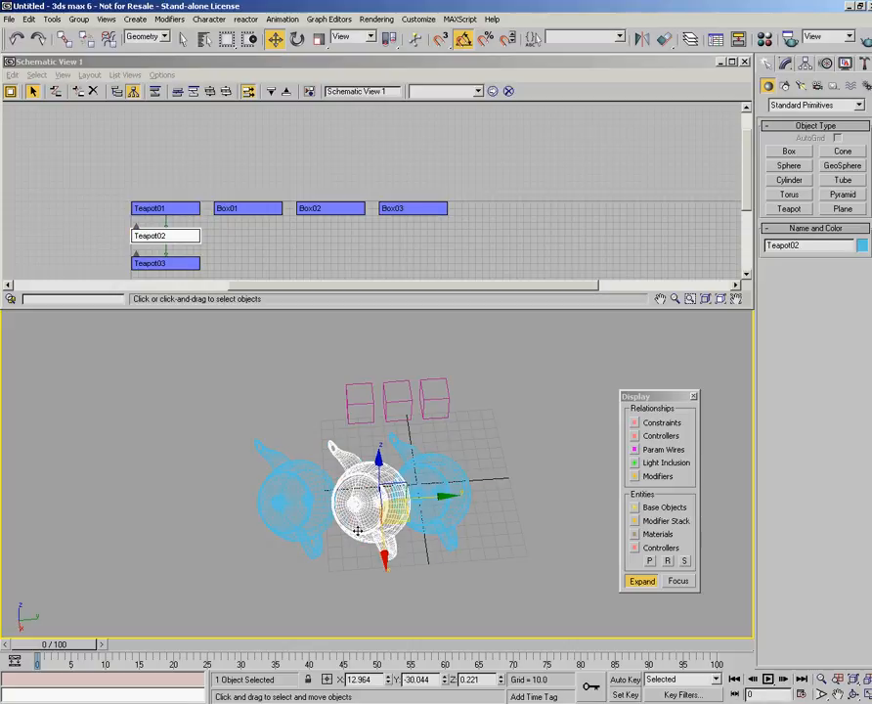
pyautogui.click(425, 467)
pyautogui.click(291, 485)
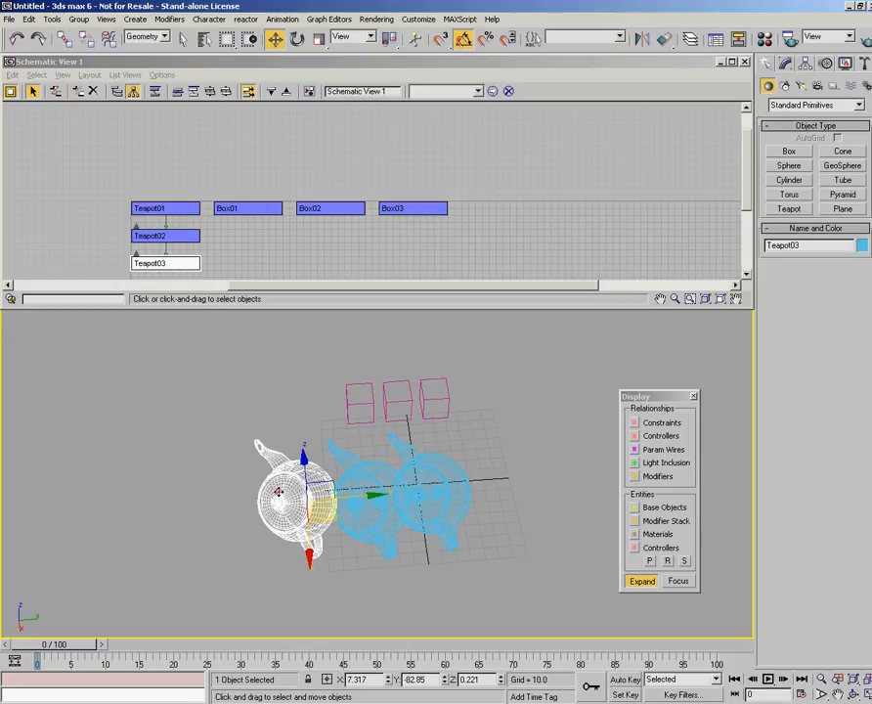
pyautogui.click(369, 479)
pyautogui.click(444, 498)
pyautogui.moveTo(455, 513); pyautogui.dragTo(489, 510)
pyautogui.click(463, 557)
# Select the child teapots Teapot02 and Teapot03 in turn to examine their place in the hierarchy
pyautogui.click(418, 548)
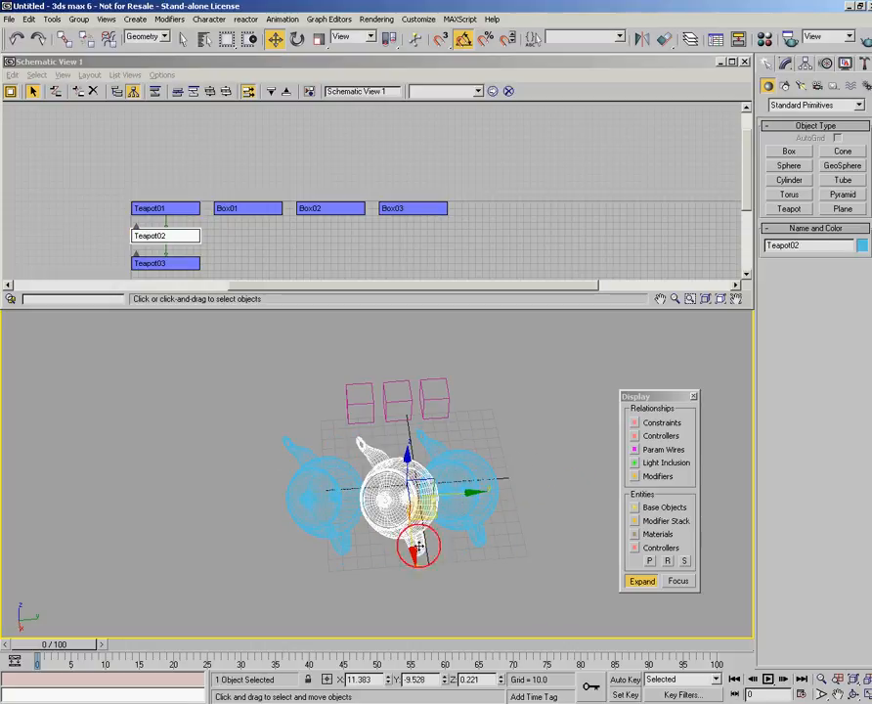
pyautogui.moveTo(418, 547)
pyautogui.mouseDown()
pyautogui.moveTo(386, 533)
pyautogui.moveTo(412, 537)
pyautogui.mouseUp()
pyautogui.click(324, 503)
pyautogui.moveTo(324, 502)
pyautogui.mouseDown()
pyautogui.moveTo(367, 512)
pyautogui.moveTo(354, 512)
pyautogui.moveTo(323, 481)
pyautogui.mouseUp()
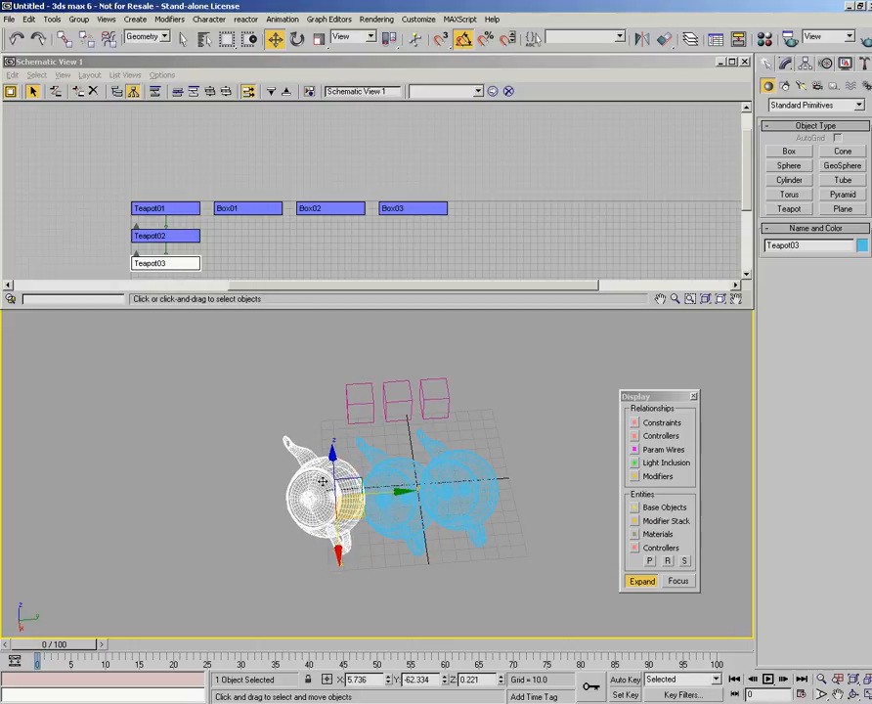
pyautogui.moveTo(469, 495)
pyautogui.keyDown('alt'); pyautogui.mouseDown(button='middle')
pyautogui.moveTo(387, 508)
pyautogui.moveTo(467, 489)
pyautogui.moveTo(458, 501)
pyautogui.mouseUp(button='middle'); pyautogui.keyUp('alt')
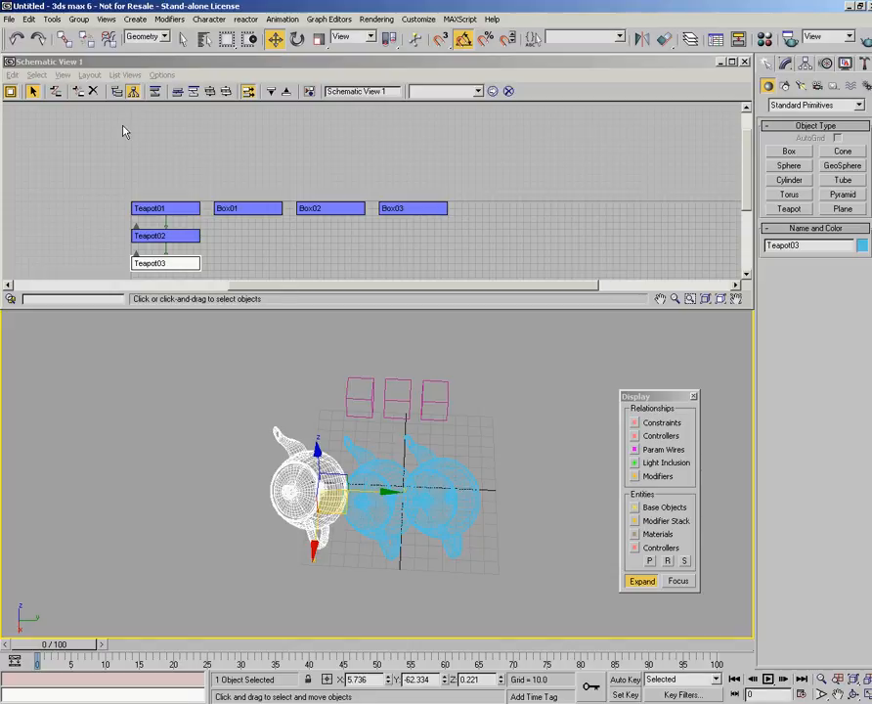
# Link the three boxes into a chain, with Box03 as child of Box02 and Box02 as child of Box01
pyautogui.click(373, 401)
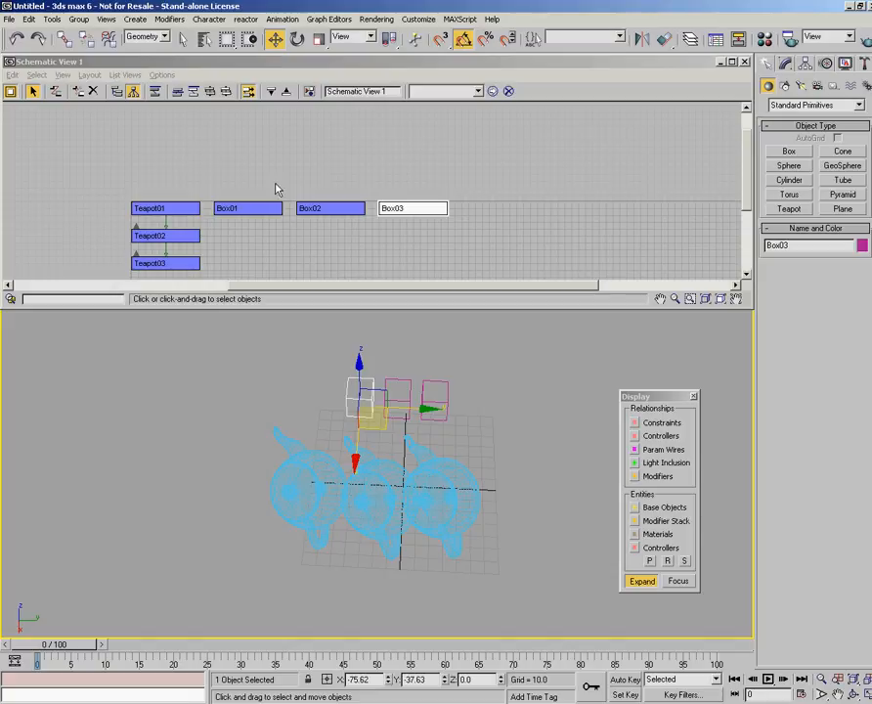
pyautogui.click(63, 38)
pyautogui.moveTo(360, 399); pyautogui.dragTo(441, 385)
pyautogui.moveTo(324, 241); pyautogui.dragTo(436, 183, button='middle')
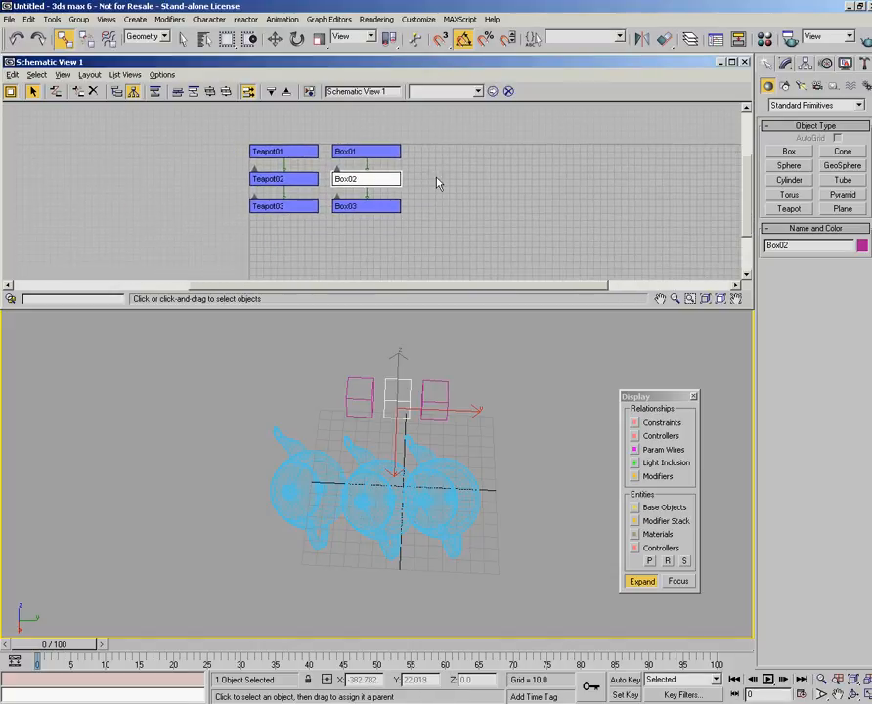
# Select the Box01 and Teapot01 nodes in the Schematic View, shift the teapot nodes slightly upward, and close the view
pyautogui.click(381, 152)
pyautogui.moveTo(383, 150); pyautogui.dragTo(381, 146)
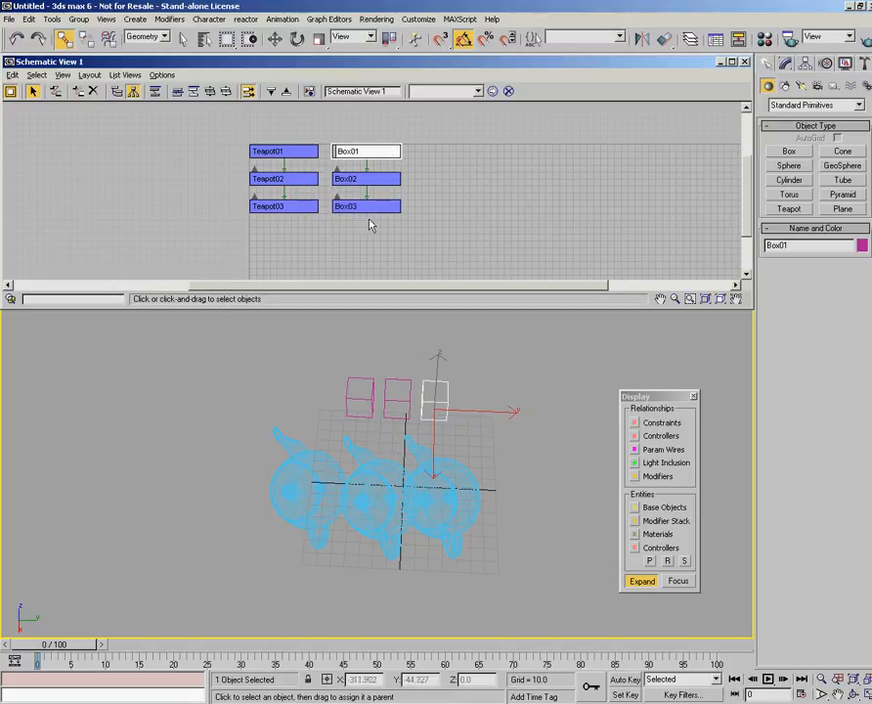
pyautogui.moveTo(280, 154); pyautogui.dragTo(290, 153)
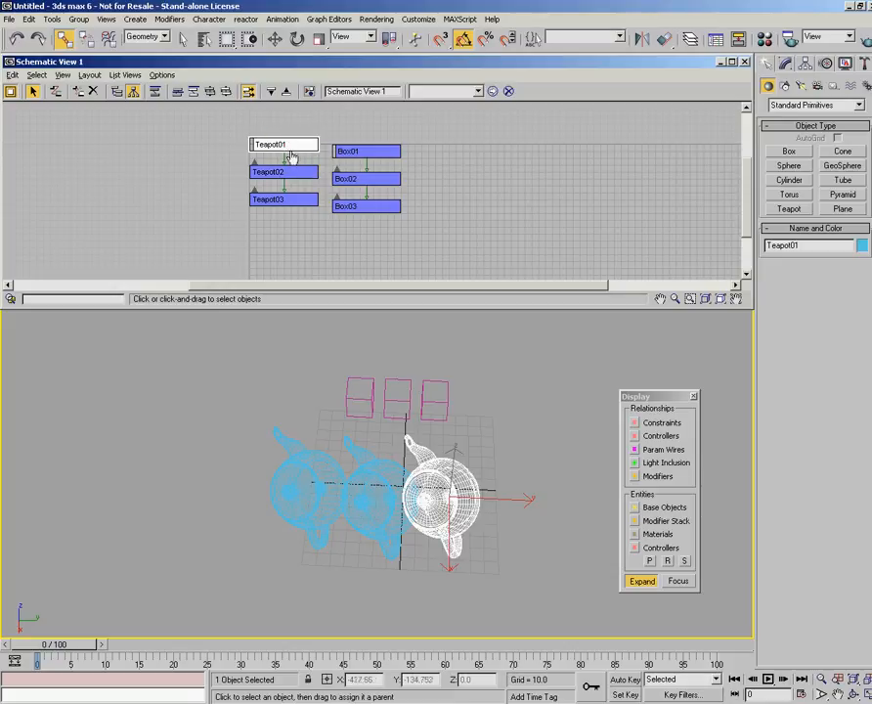
pyautogui.rightClick(291, 152)
pyautogui.click(307, 157)
pyautogui.click(694, 398)
pyautogui.hotkey('alt', 'w')
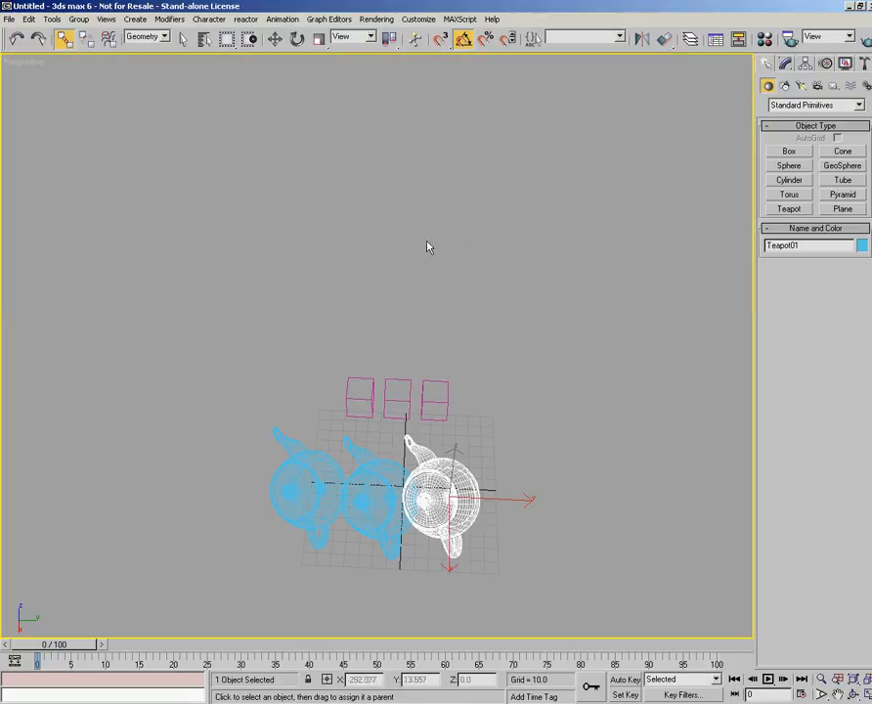
# View the sample slots and Blinn shader parameters in the Material Editor and close it
pyautogui.click(764, 51)
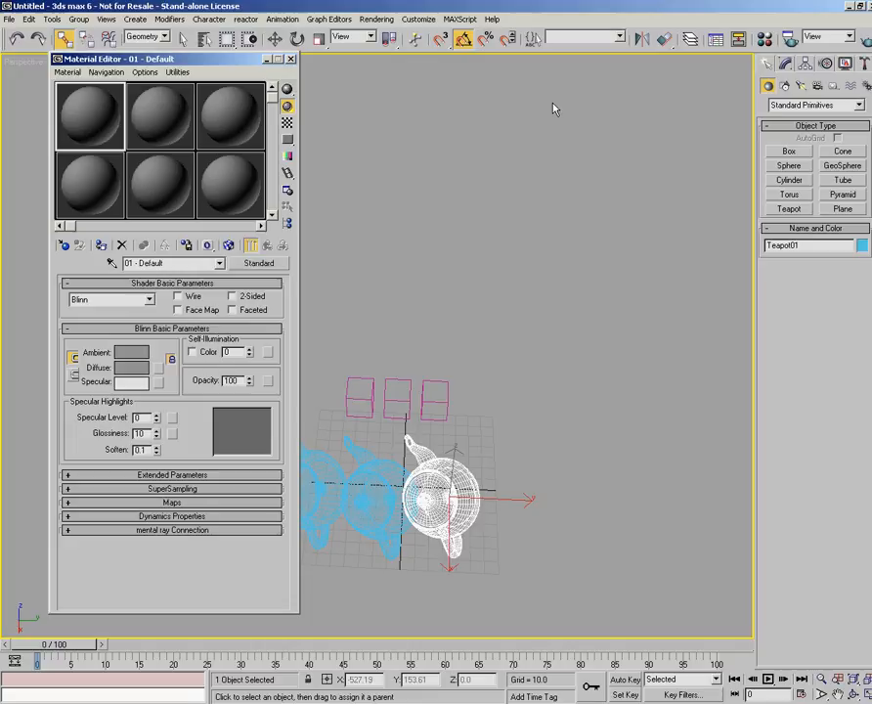
pyautogui.moveTo(235, 63); pyautogui.dragTo(235, 75)
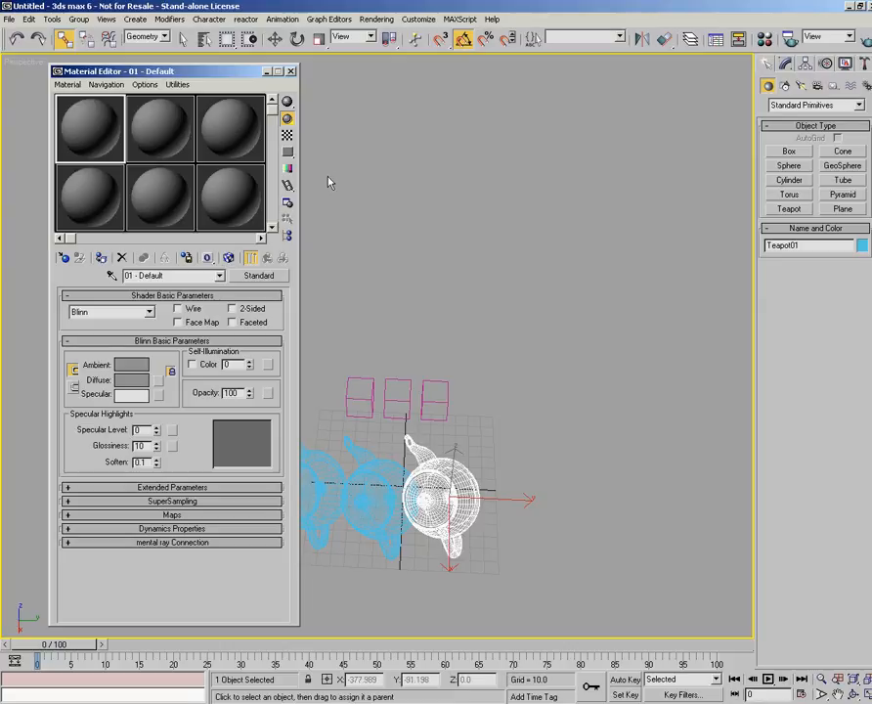
pyautogui.click(290, 71)
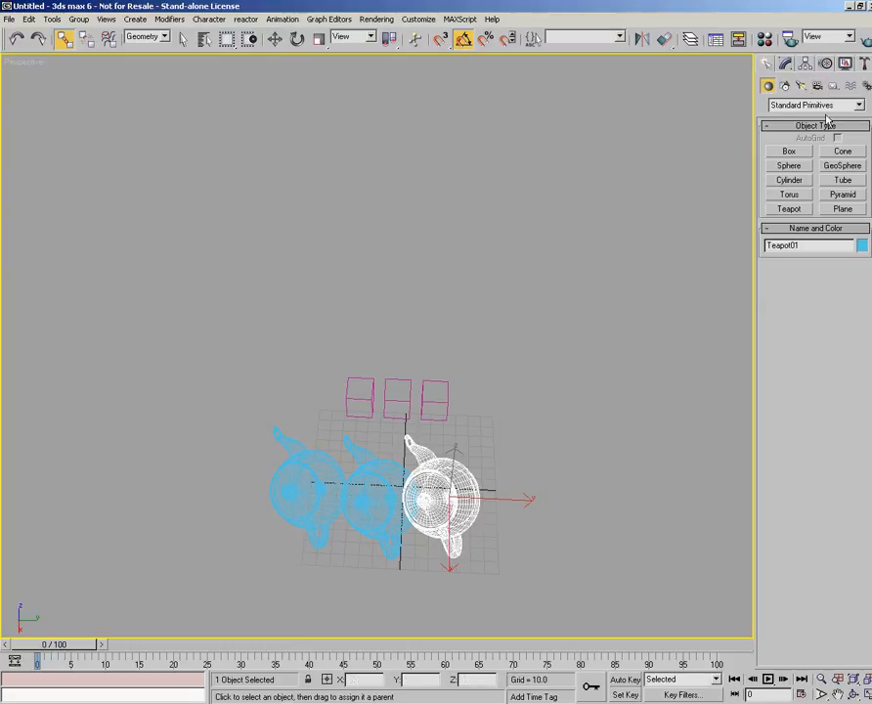
# Open the Render Scene dialog and view its Common and Renderer settings
pyautogui.click(788, 41)
pyautogui.moveTo(693, 98); pyautogui.dragTo(262, 43)
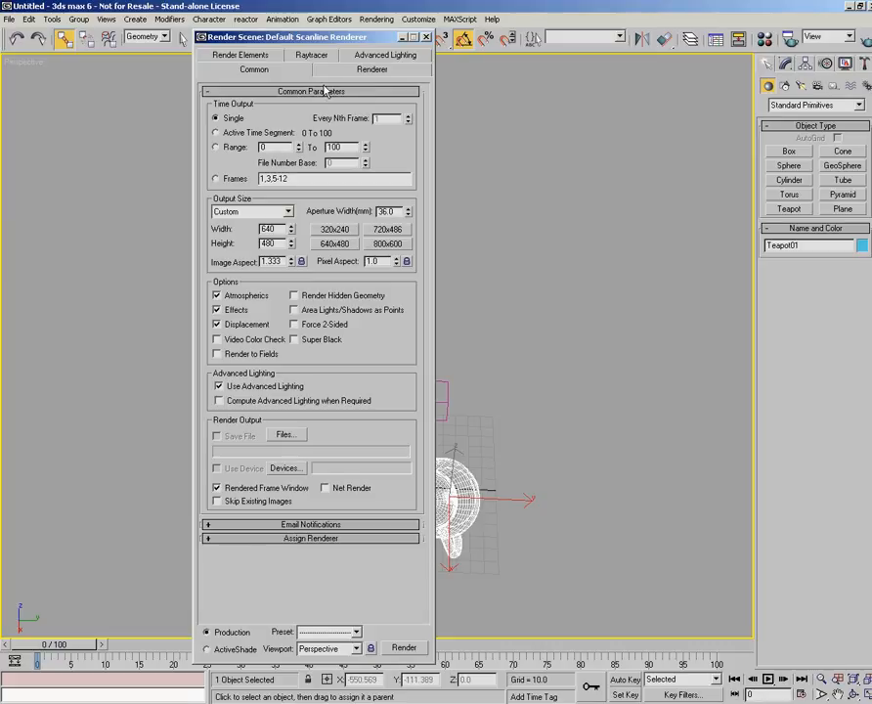
pyautogui.click(361, 71)
pyautogui.click(269, 71)
pyautogui.click(363, 71)
pyautogui.click(256, 71)
# Unlock the Material Editor renderer from the production renderer and assign mental ray Renderer for production
pyautogui.click(389, 538)
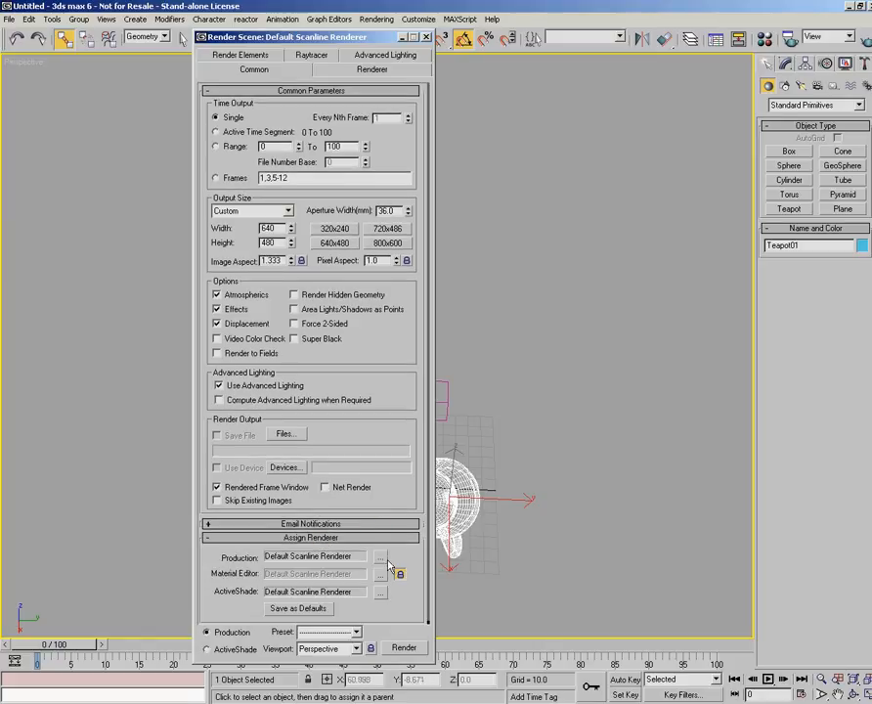
pyautogui.click(400, 573)
pyautogui.click(380, 556)
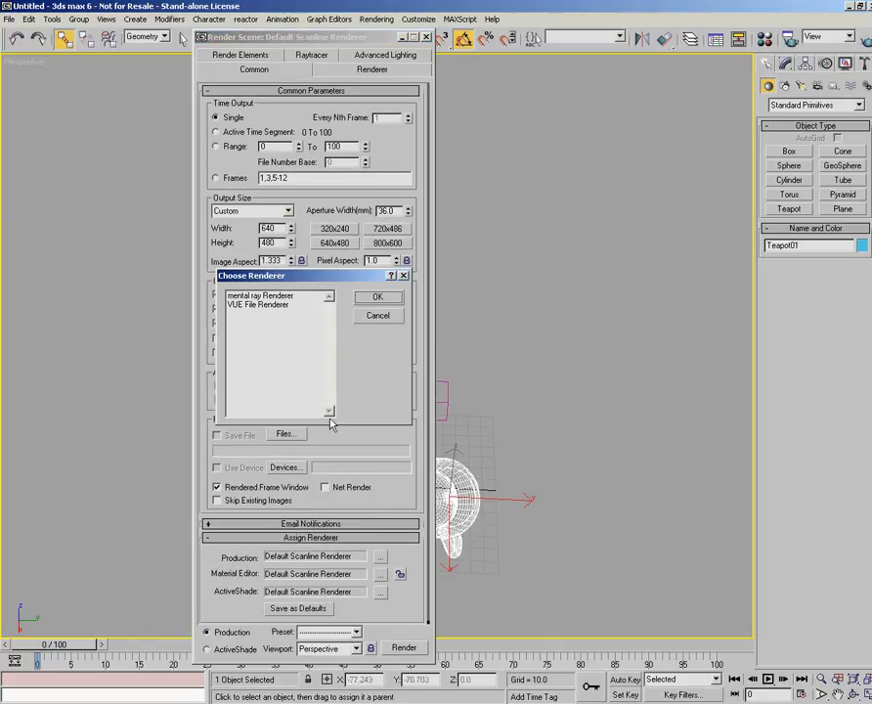
pyautogui.click(252, 296)
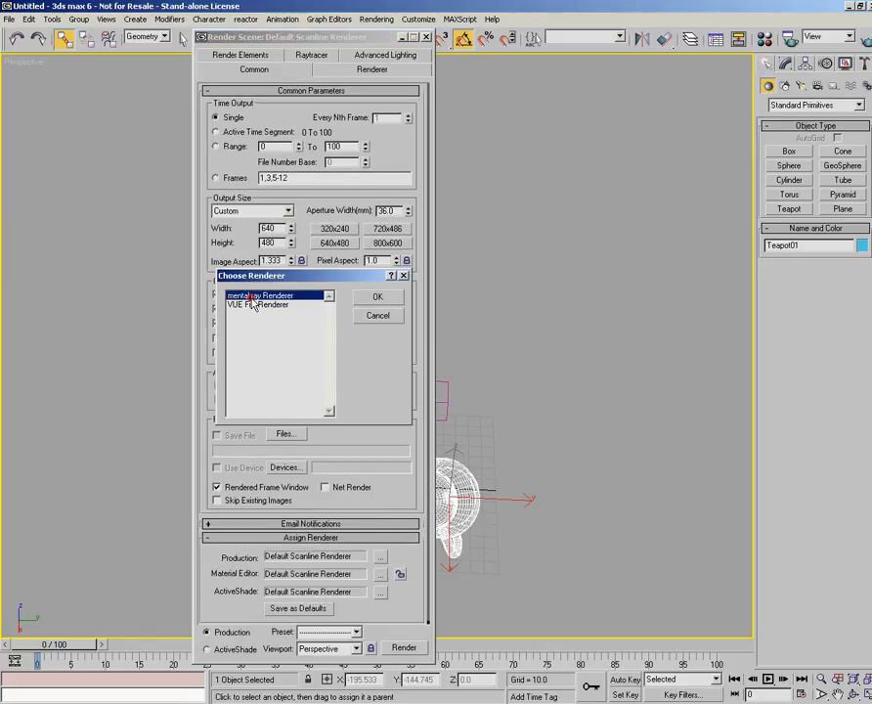
pyautogui.click(387, 300)
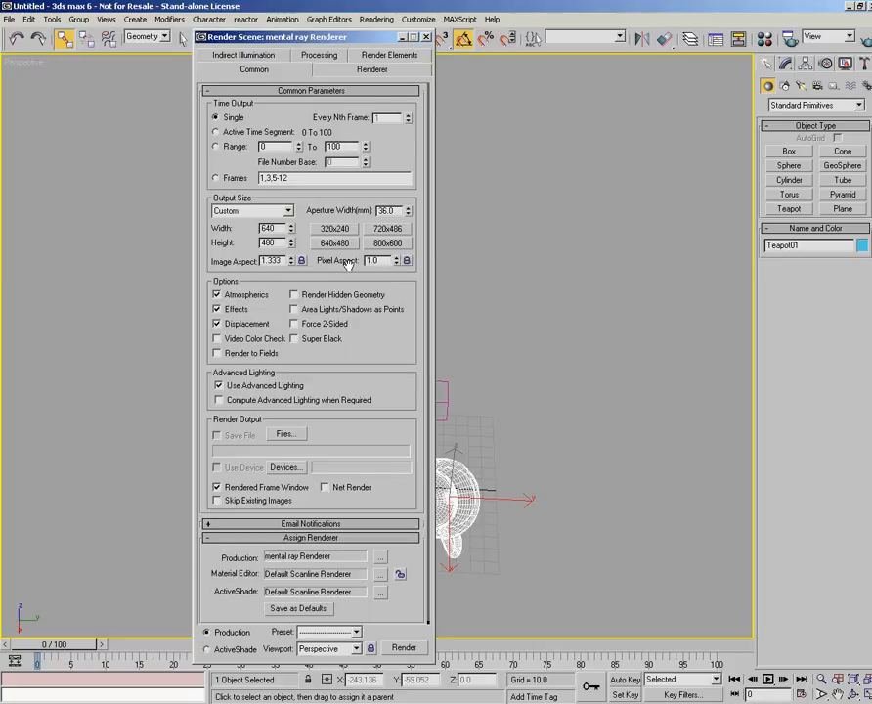
# Look through the mental ray settings for the renderer, processing, indirect illumination and render elements
pyautogui.click(373, 69)
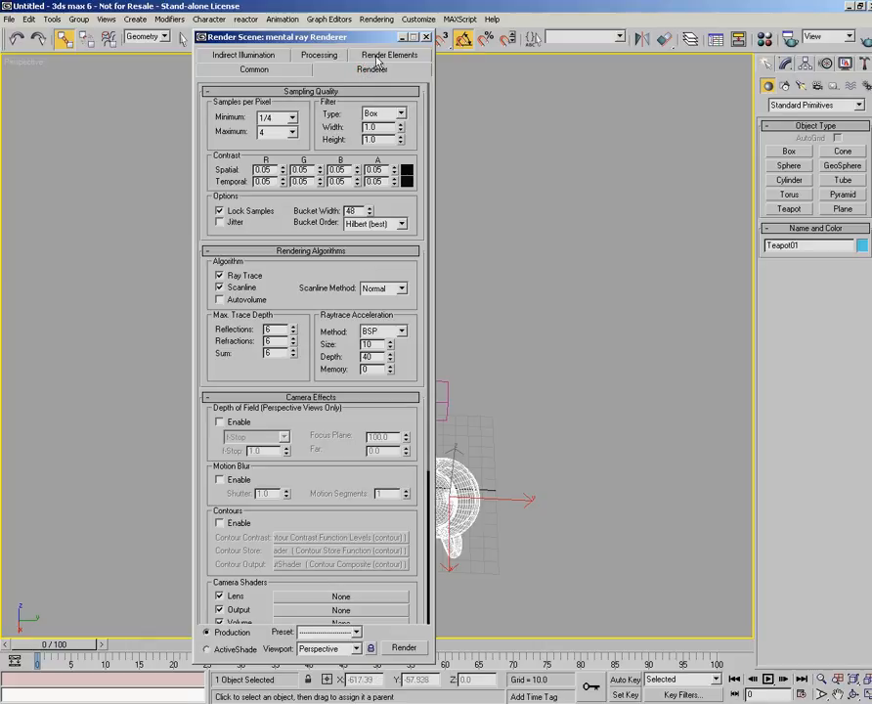
pyautogui.click(319, 68)
pyautogui.click(243, 70)
pyautogui.click(376, 71)
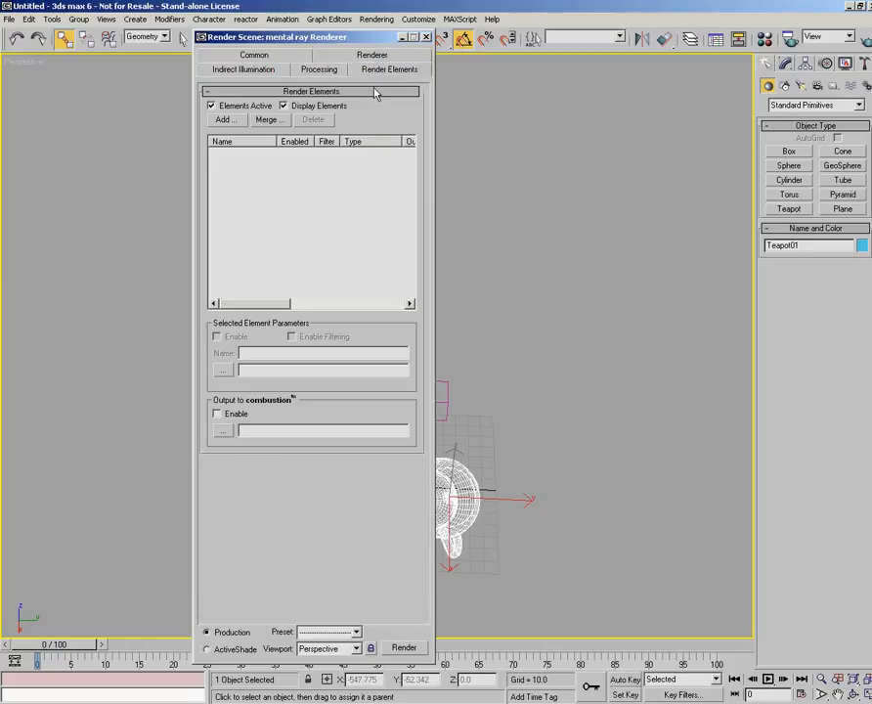
pyautogui.click(253, 57)
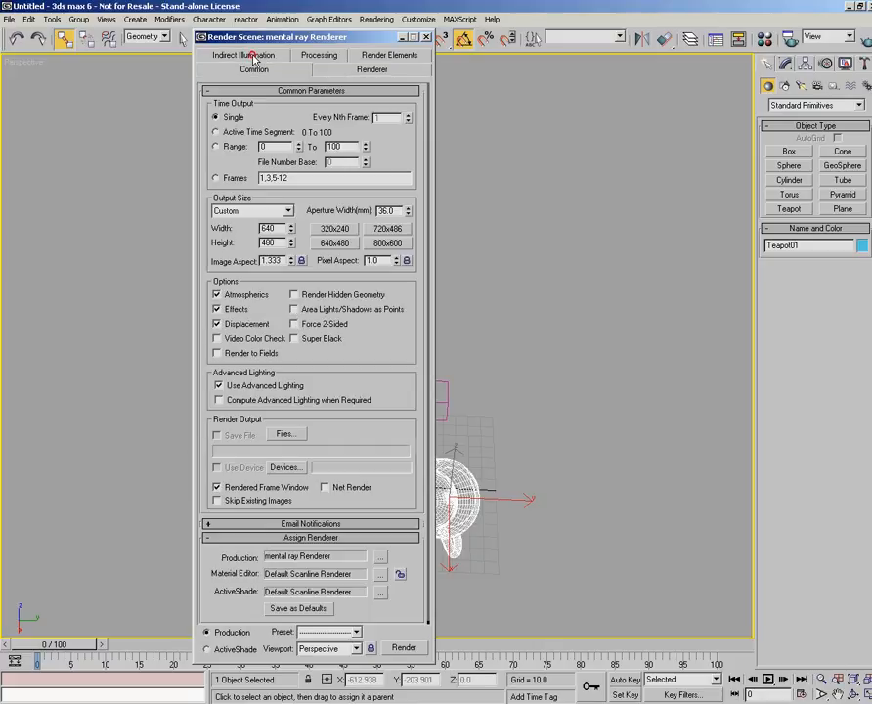
# Assign the Default Scanline Renderer as the production renderer and close the Render Scene dialog
pyautogui.click(382, 557)
pyautogui.click(266, 295)
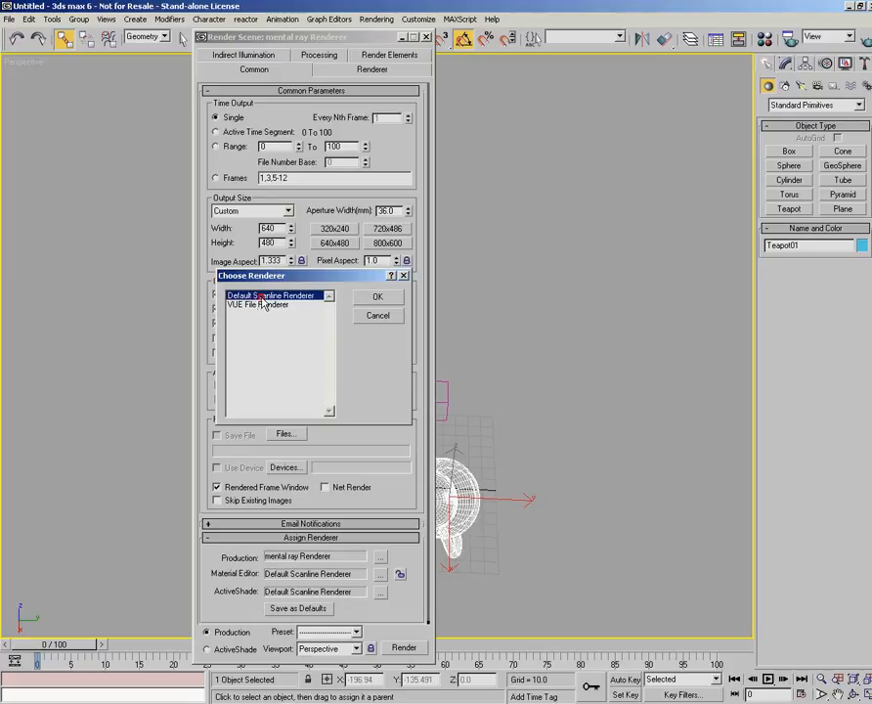
pyautogui.click(377, 296)
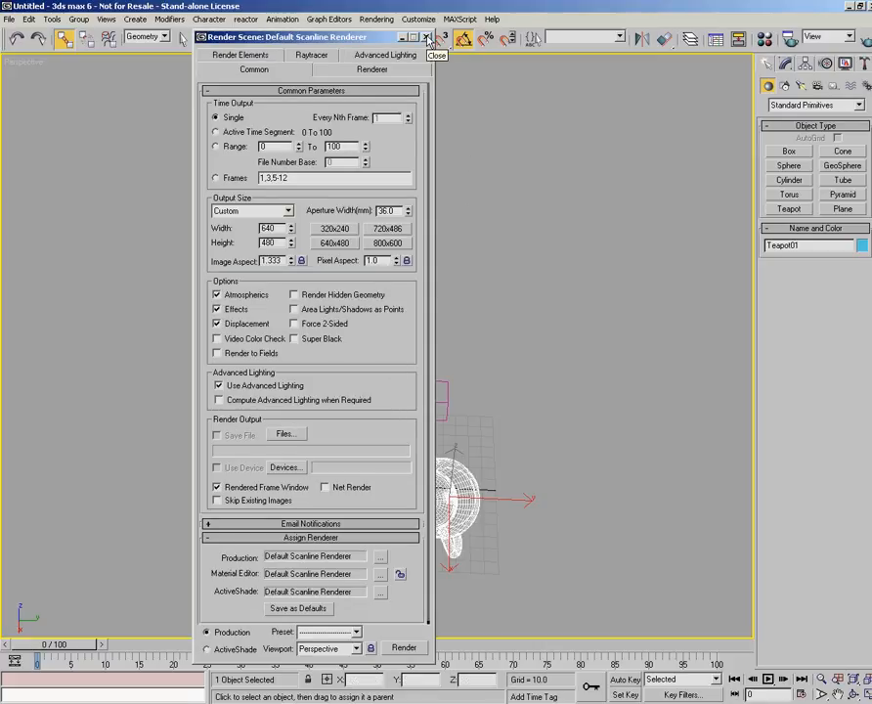
pyautogui.click(426, 37)
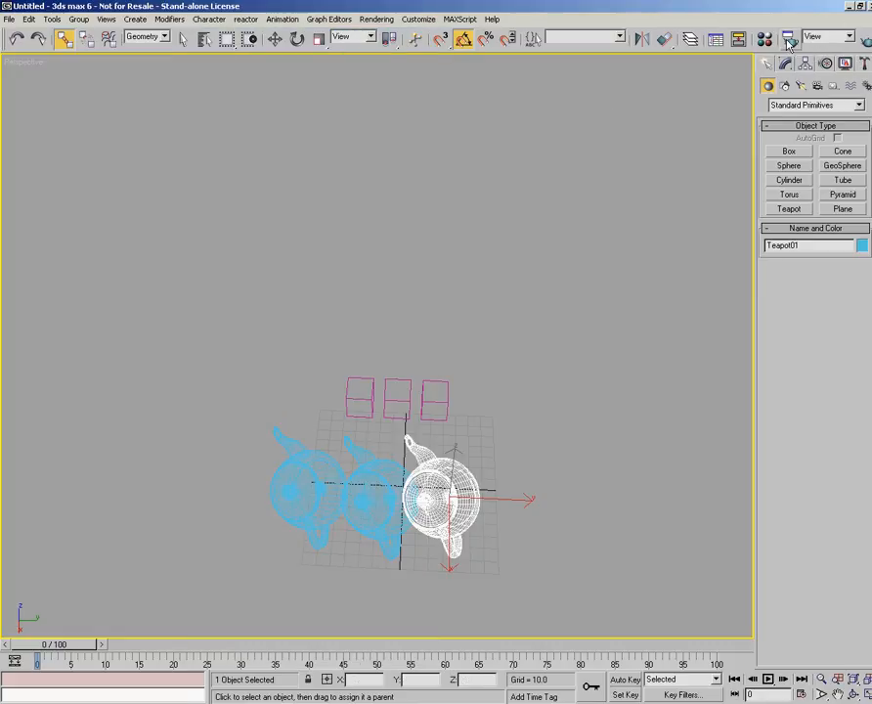
# Set the render type to Selected, render only Teapot01 in the Perspective view, and close the rendered frame
pyautogui.click(849, 37)
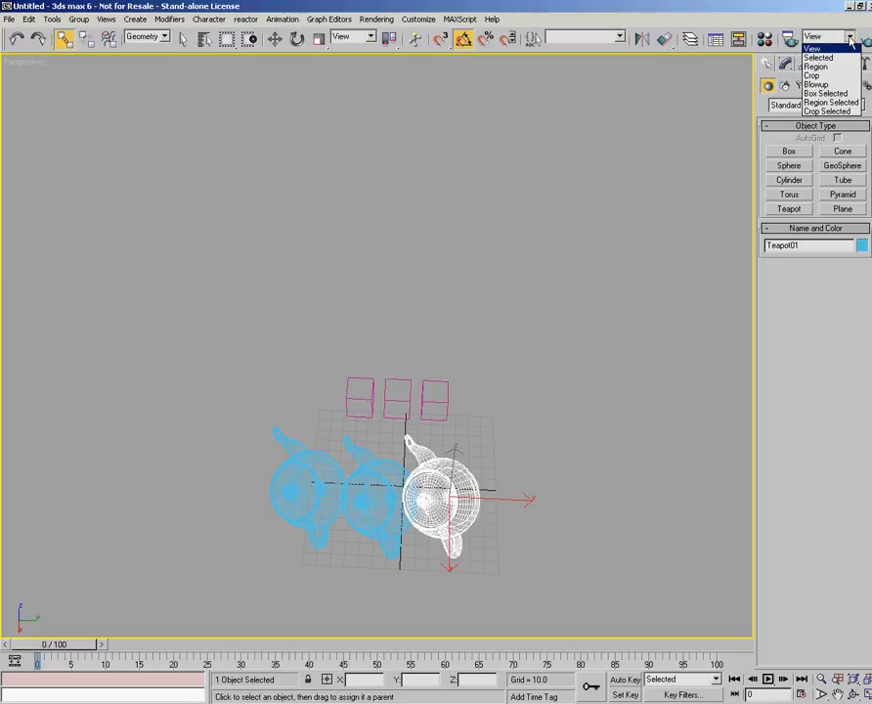
pyautogui.click(843, 59)
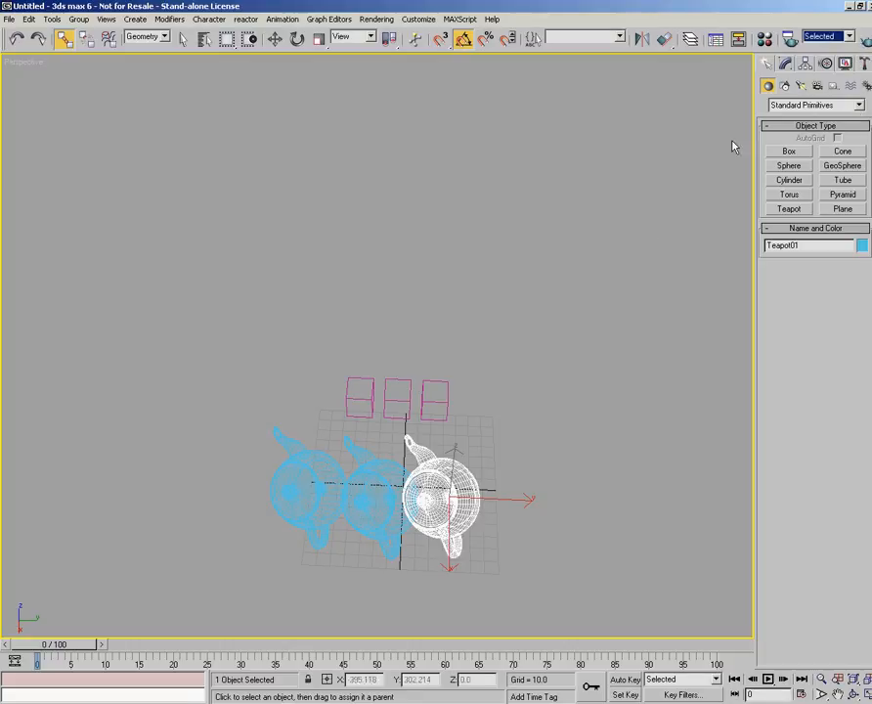
pyautogui.moveTo(506, 487); pyautogui.dragTo(477, 366, button='middle')
pyautogui.scroll(2, 484, 361)
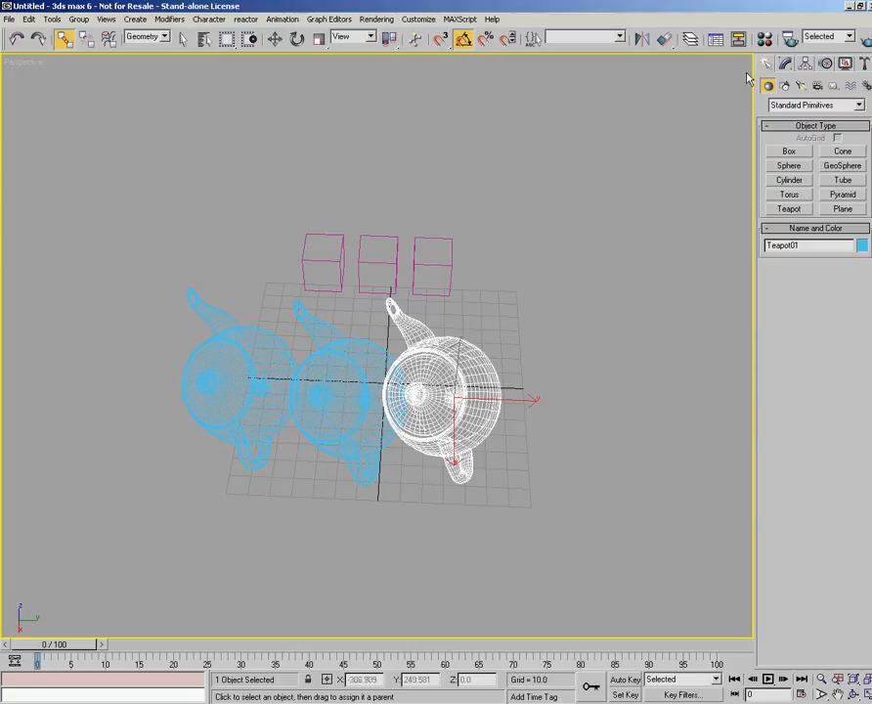
pyautogui.click(789, 38)
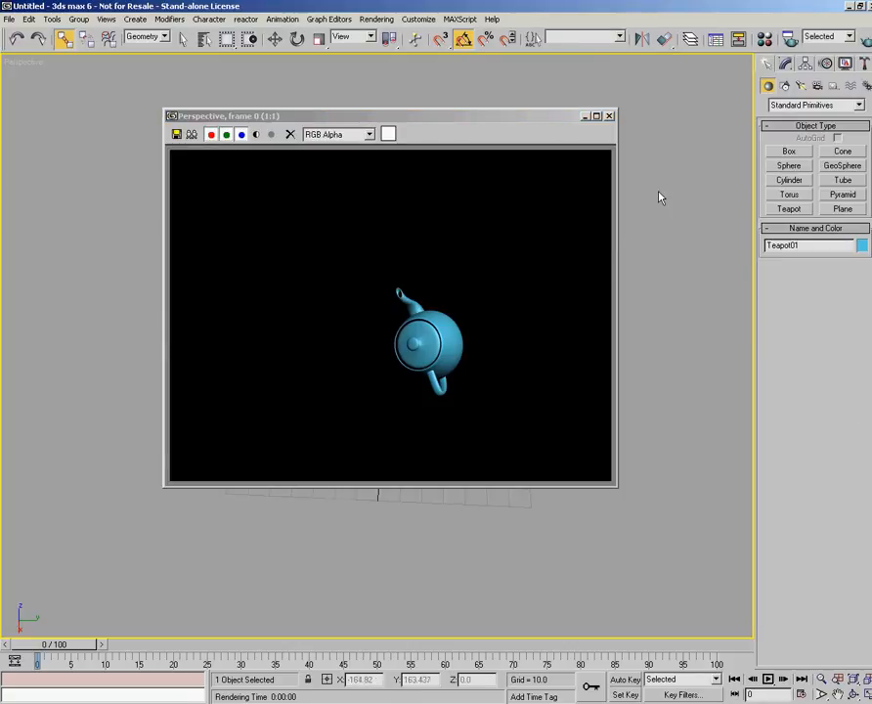
pyautogui.click(608, 115)
# Select all three teapots, render the selection, and close the rendered frame
pyautogui.moveTo(551, 345); pyautogui.dragTo(168, 499)
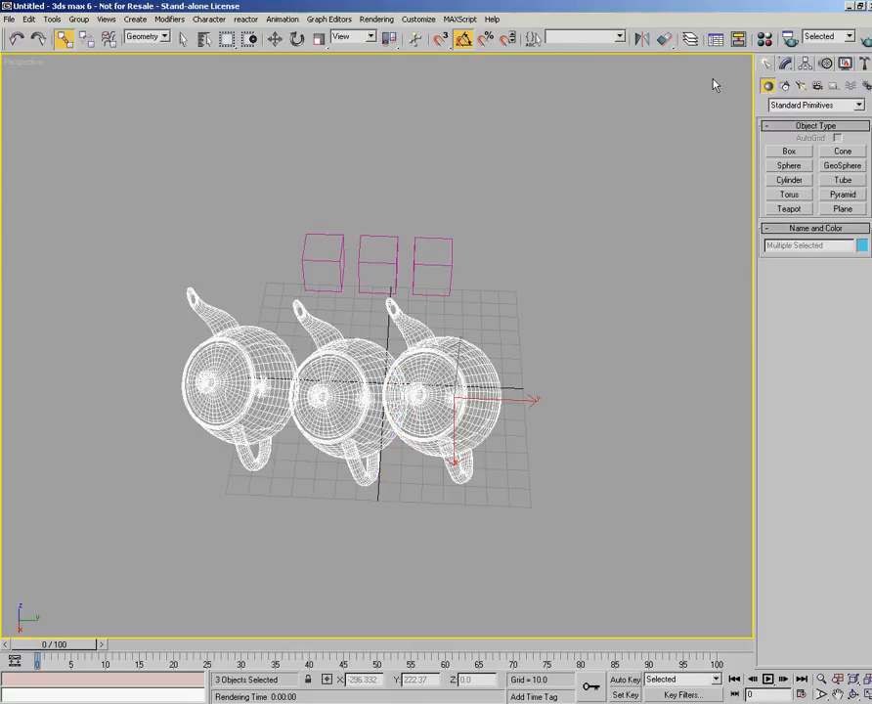
pyautogui.click(790, 38)
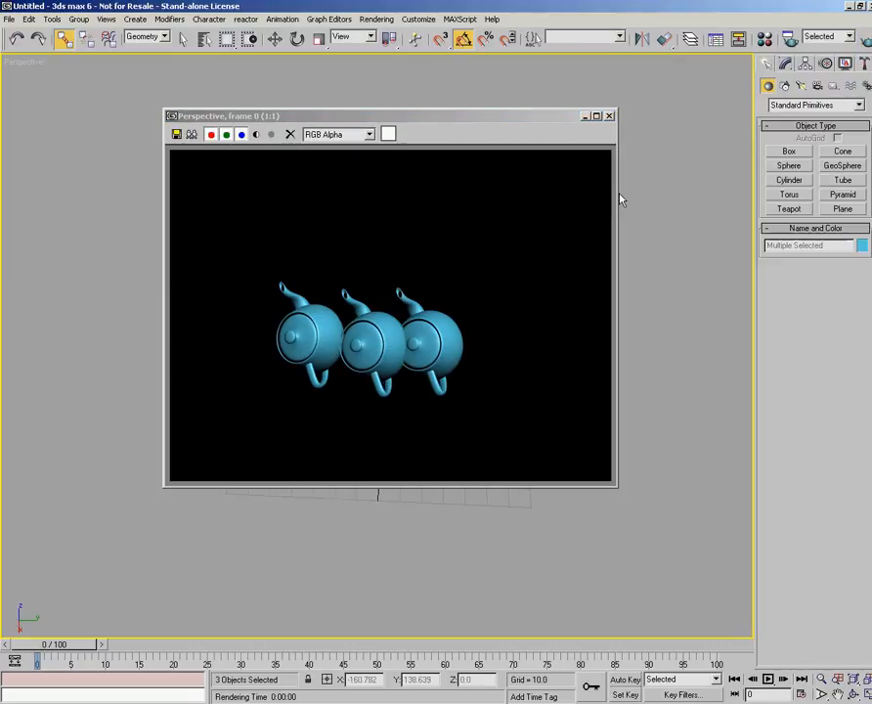
pyautogui.click(610, 116)
# Select all teapots and boxes, render the selection, and close the rendered frame
pyautogui.moveTo(108, 215); pyautogui.dragTo(625, 628)
pyautogui.click(864, 38)
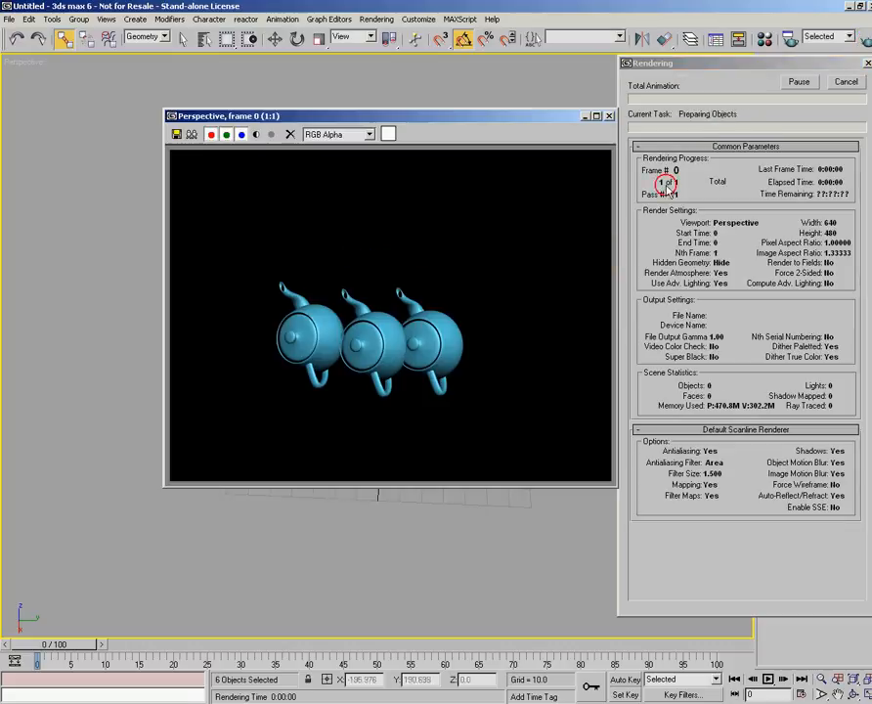
pyautogui.click(609, 116)
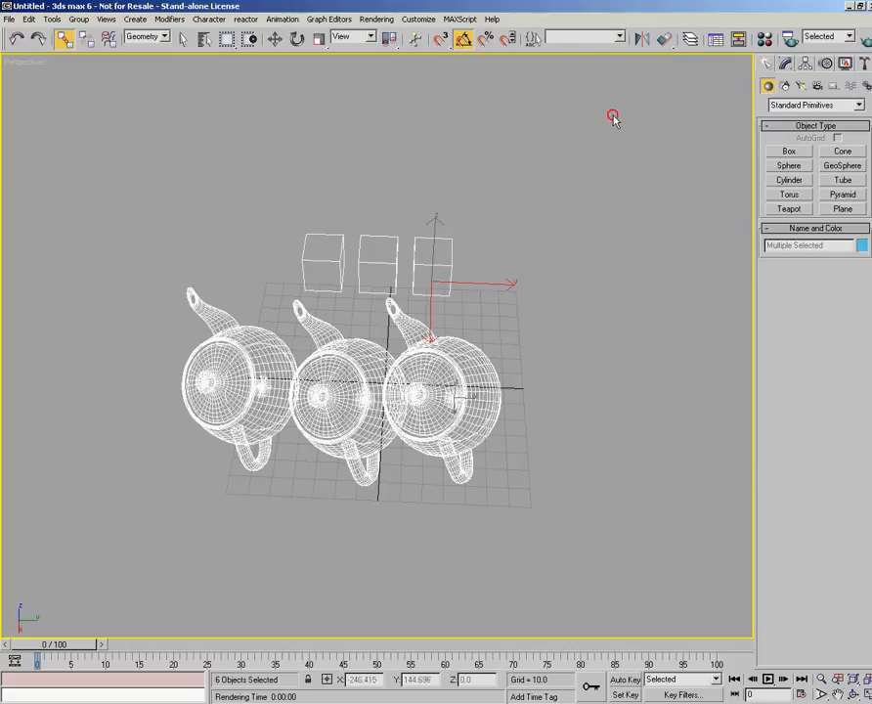
# Deselect everything, render the orbited Perspective view with nothing selected, and clear the rendered frame
pyautogui.click(474, 219)
pyautogui.keyDown('alt'); pyautogui.moveTo(458, 292); pyautogui.dragTo(462, 328, button='middle'); pyautogui.keyUp('alt')
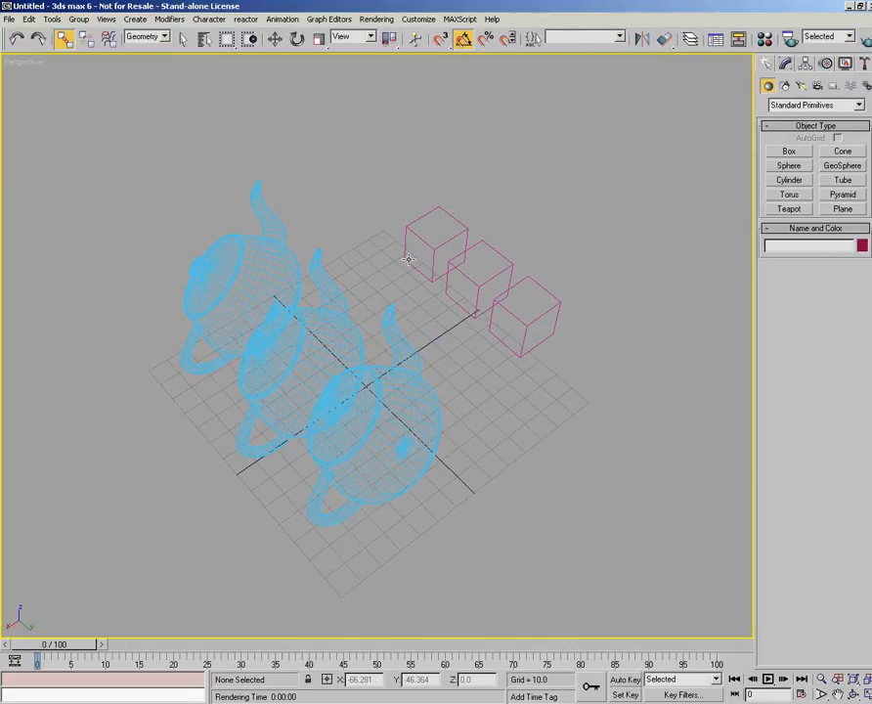
pyautogui.click(864, 40)
pyautogui.click(290, 135)
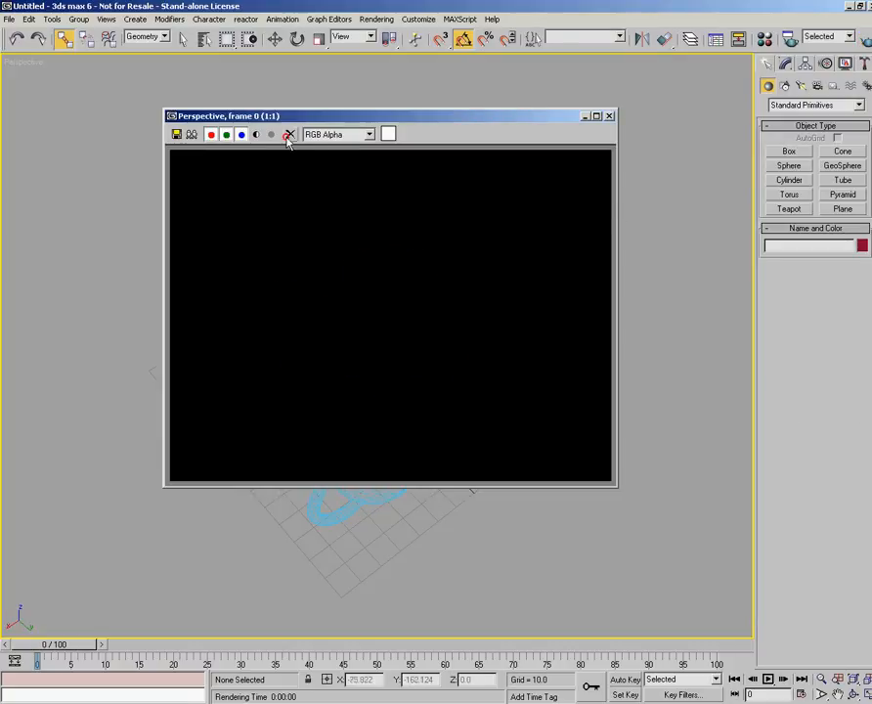
# Minimize the rendered frame, set the render type to Region, and render a small region around the body of the rearmost teapot
pyautogui.click(585, 117)
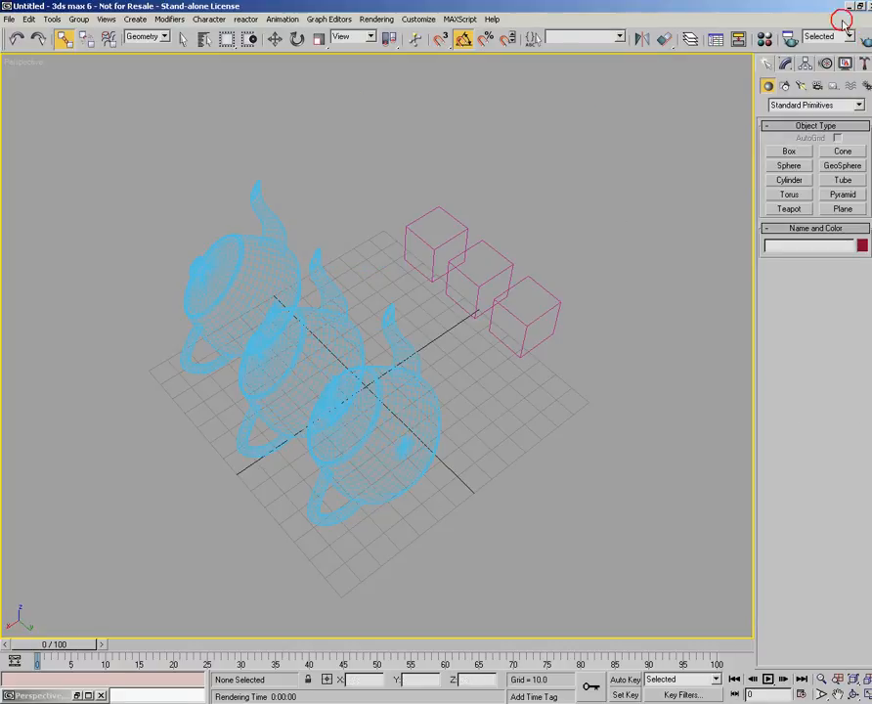
pyautogui.click(841, 36)
pyautogui.click(828, 67)
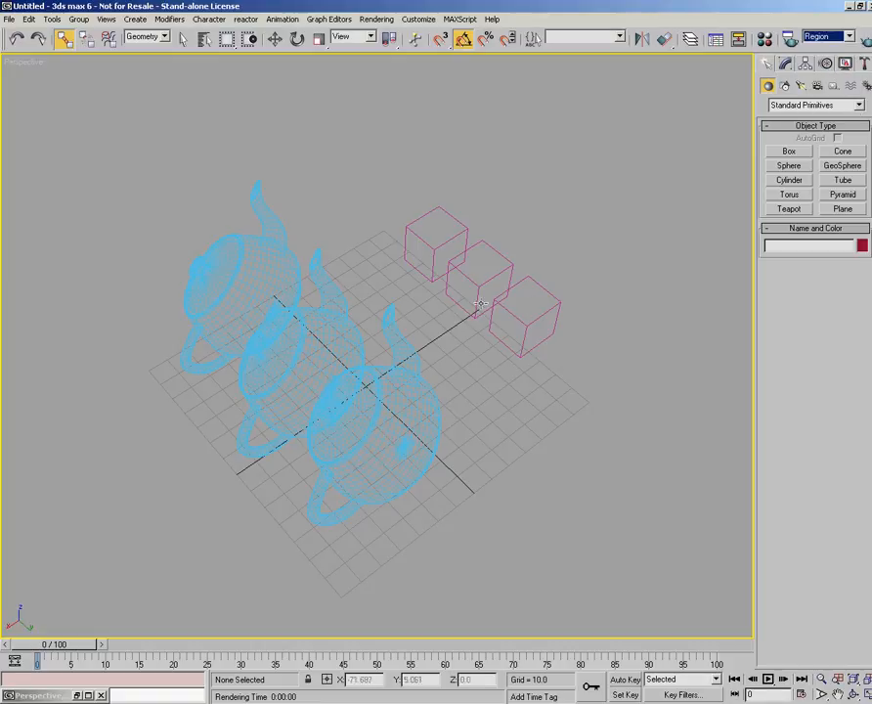
pyautogui.click(864, 43)
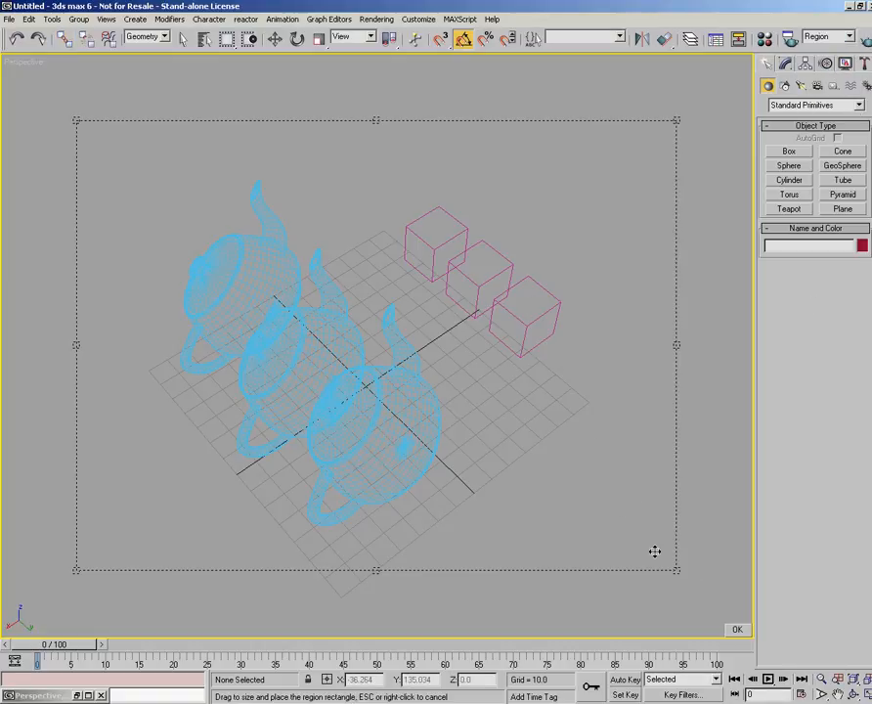
pyautogui.moveTo(675, 568); pyautogui.dragTo(194, 241)
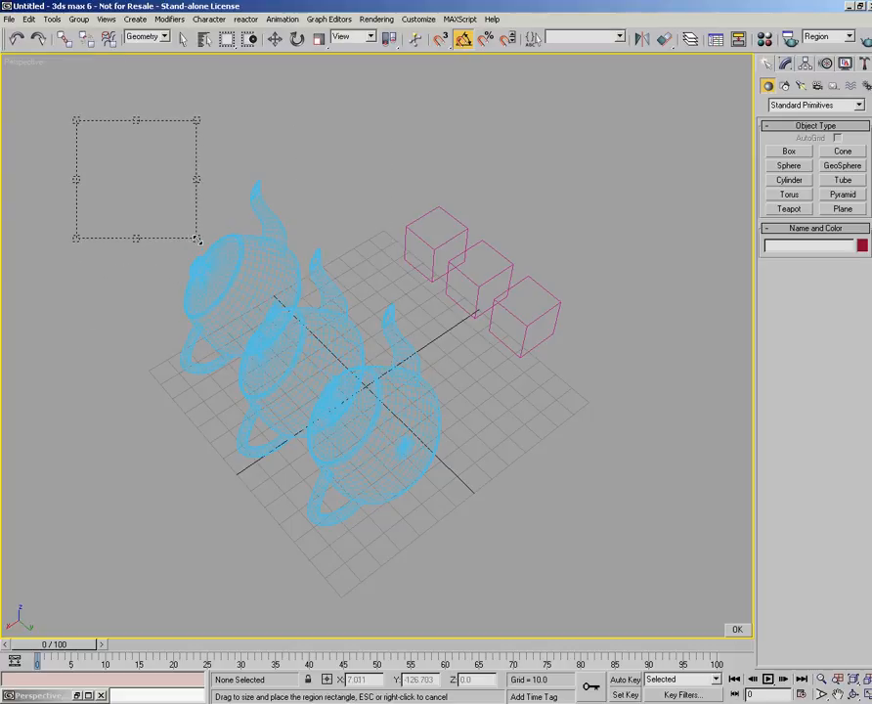
pyautogui.moveTo(156, 184); pyautogui.dragTo(253, 293)
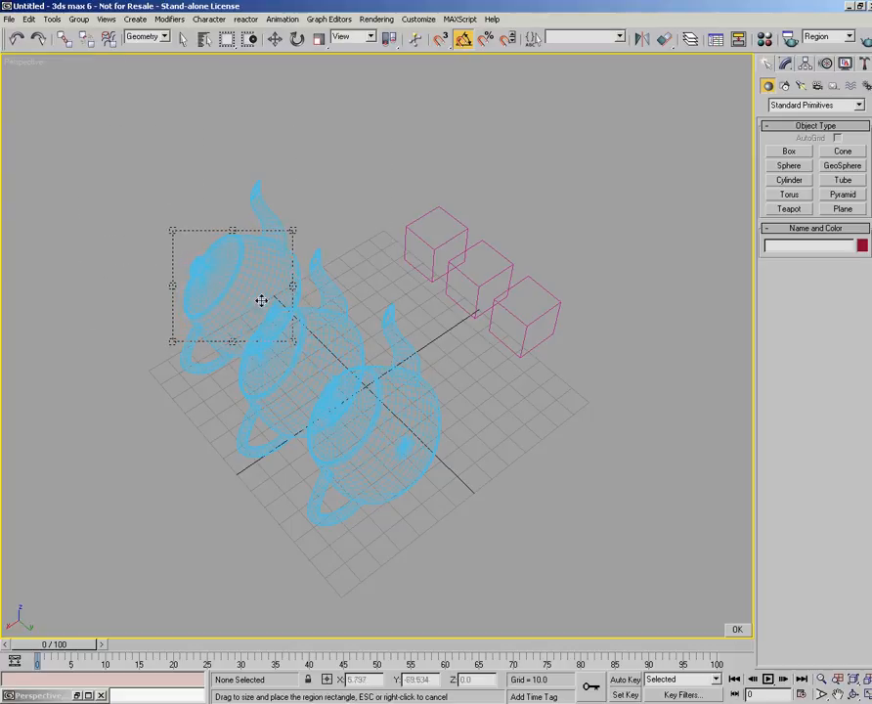
pyautogui.click(737, 628)
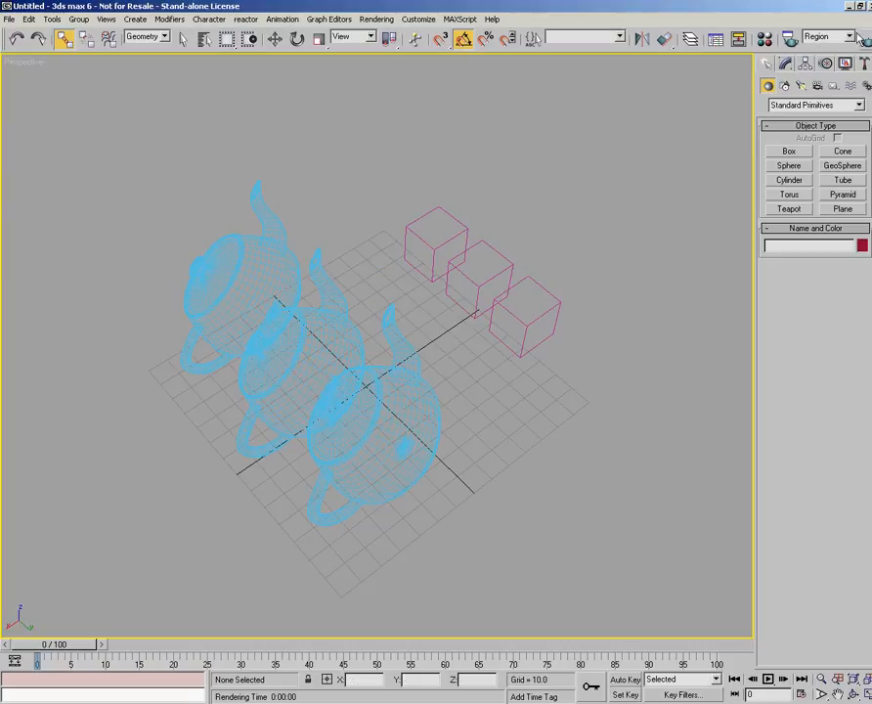
# Set the render type back to View and start a quick production render of the whole Perspective view
pyautogui.click(849, 36)
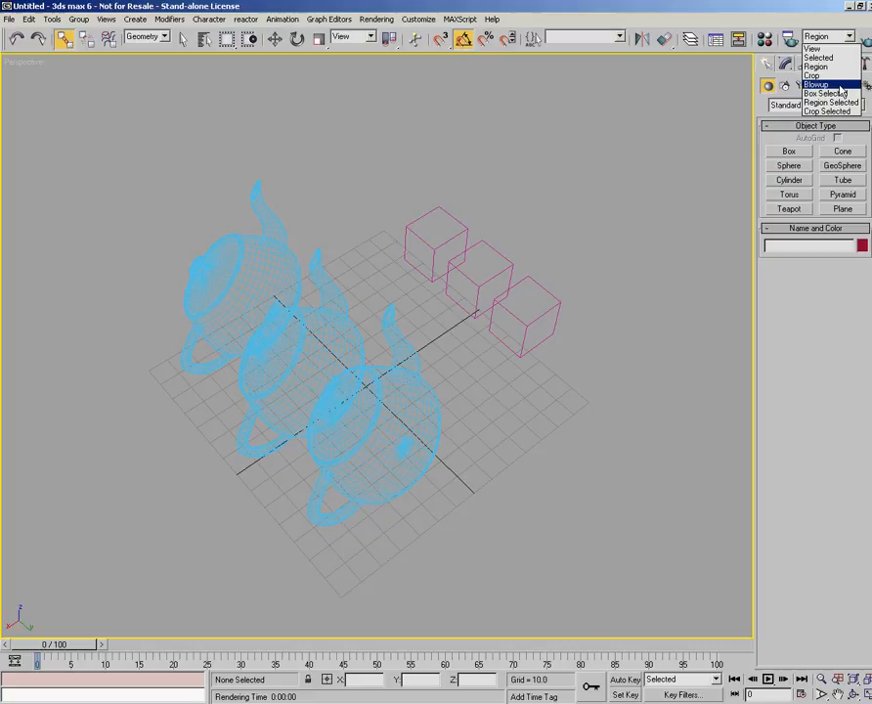
pyautogui.click(812, 48)
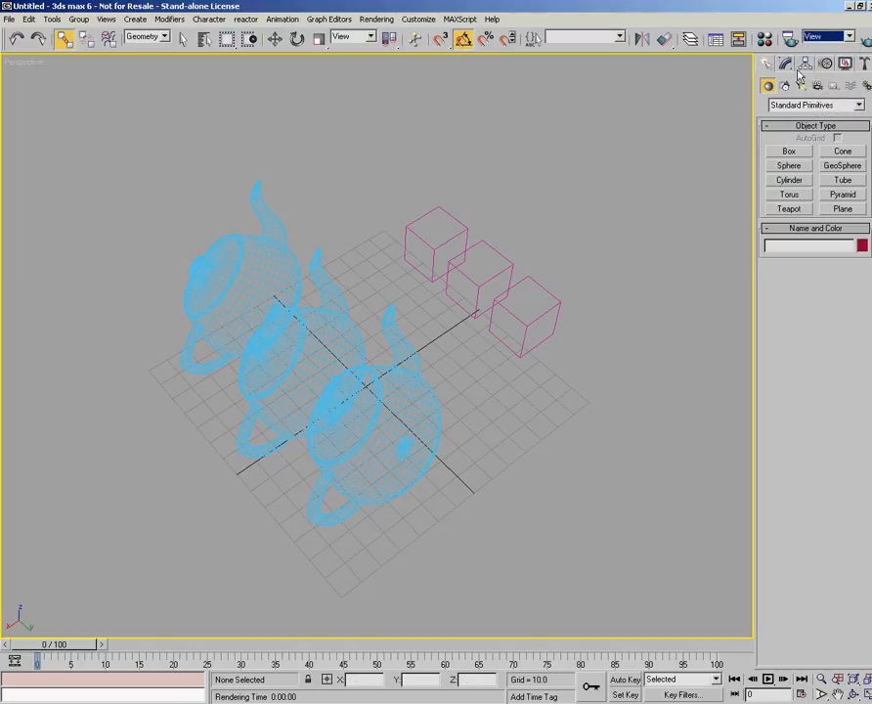
pyautogui.click(863, 47)
pyautogui.click(848, 37)
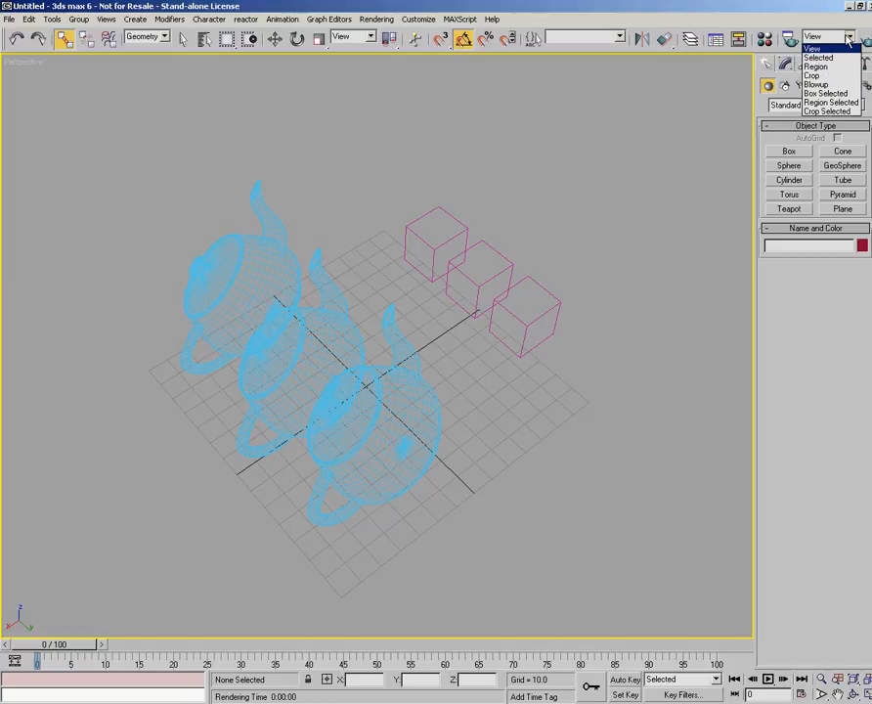
pyautogui.click(849, 38)
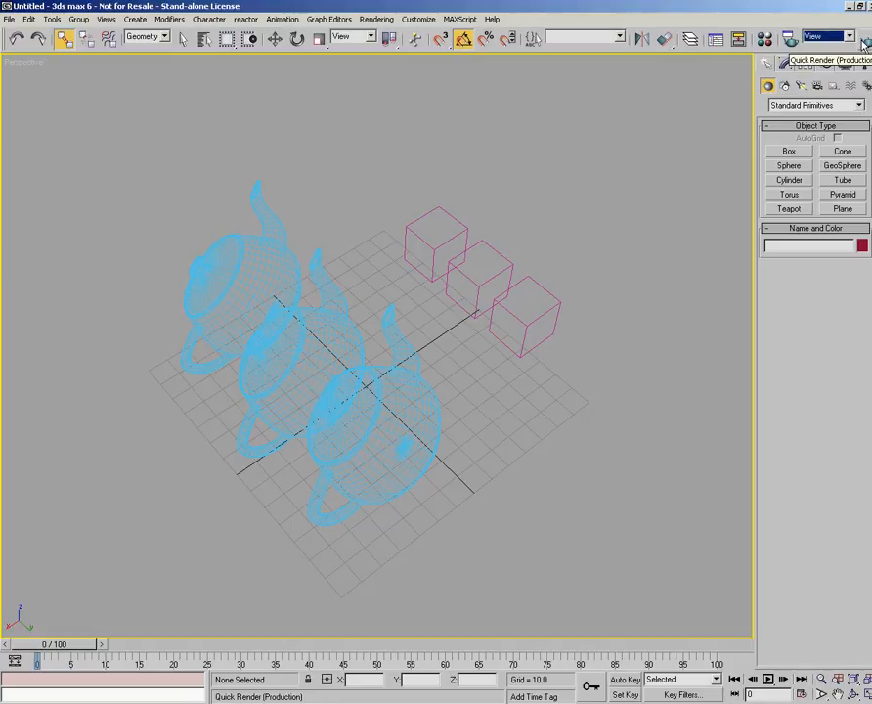
pyautogui.click(864, 45)
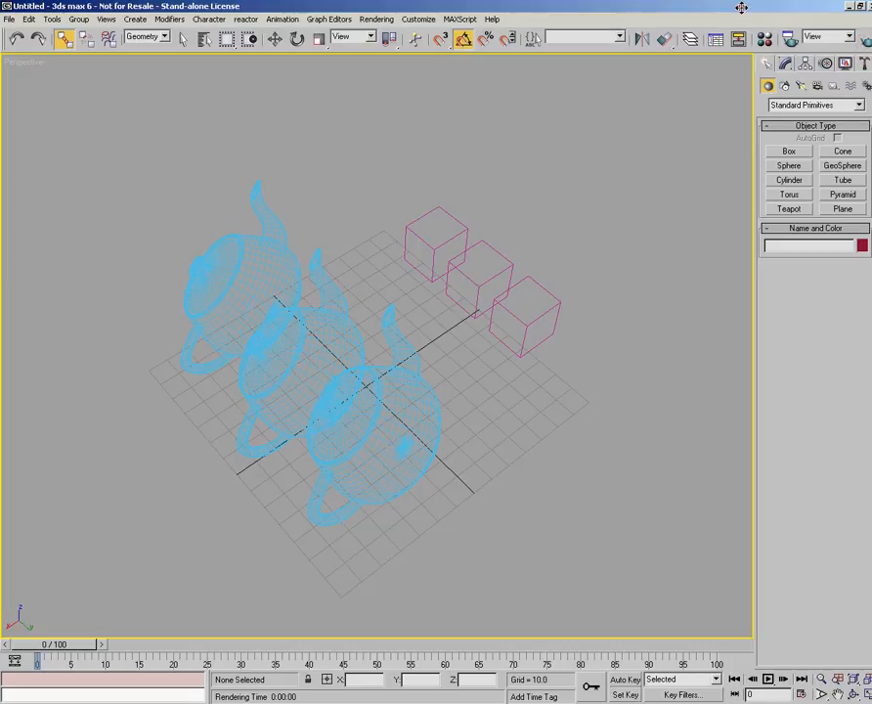